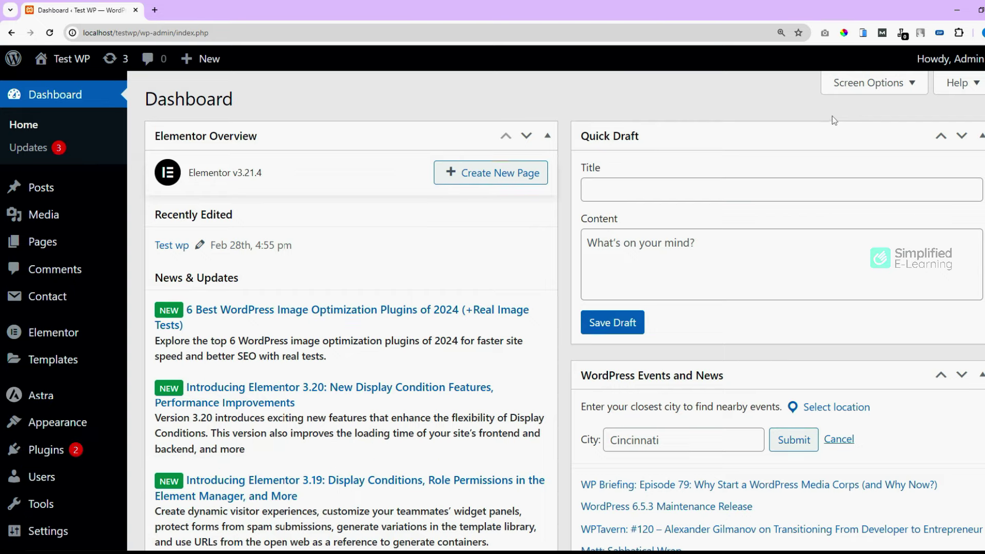
View the live Test WP site in a new browser tab, and return to the dashboard
mouse_move(60, 64)
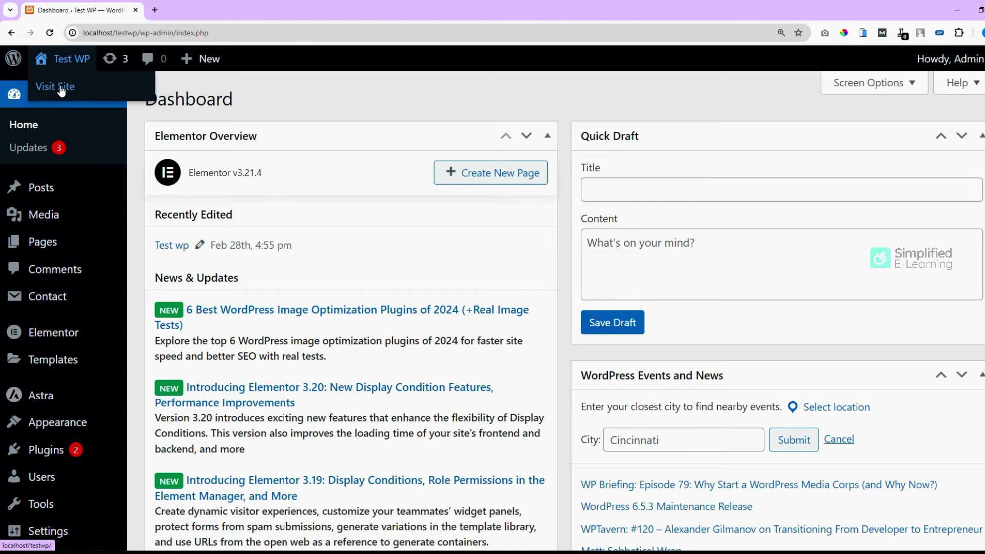
middle_click(61, 89)
left_click(193, 9)
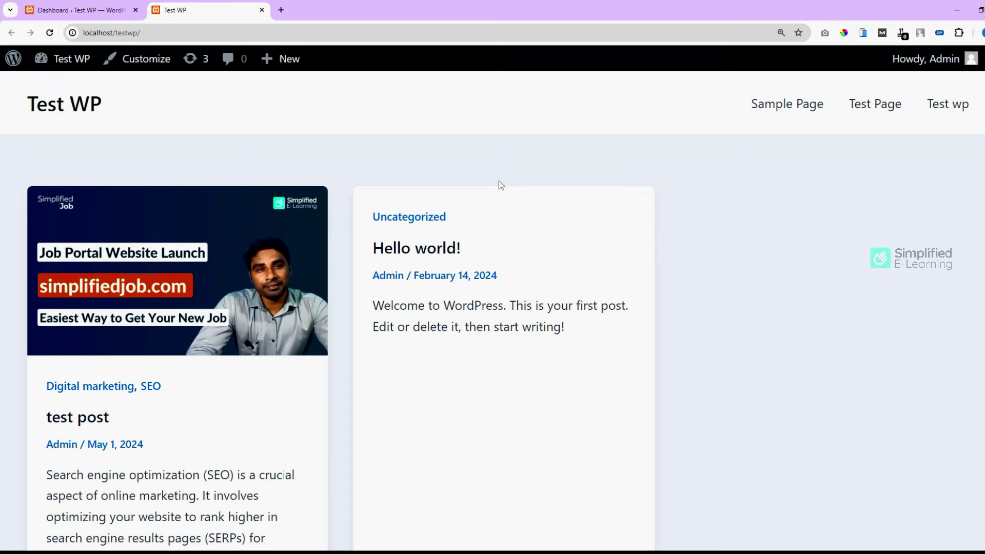
left_click(77, 10)
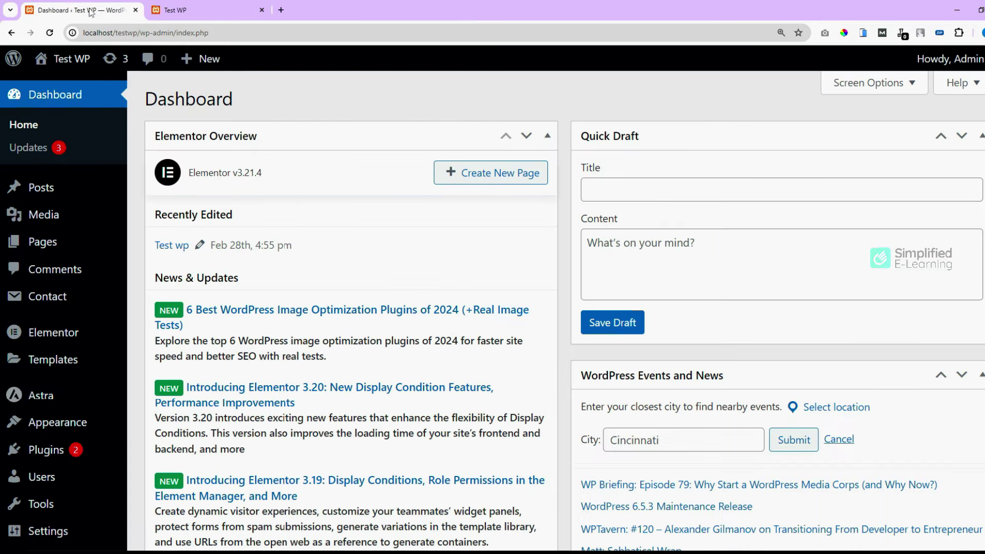
Open the WordPress Updates page in a new browser tab and select all plugins listed for updating
middle_click(110, 63)
left_click(340, 10)
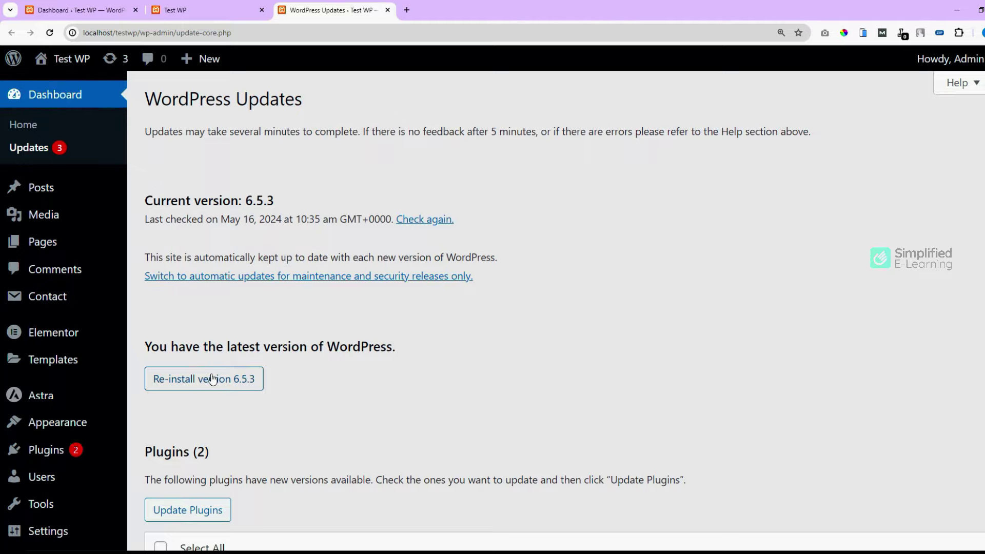
scroll(365, 253, "down", 5)
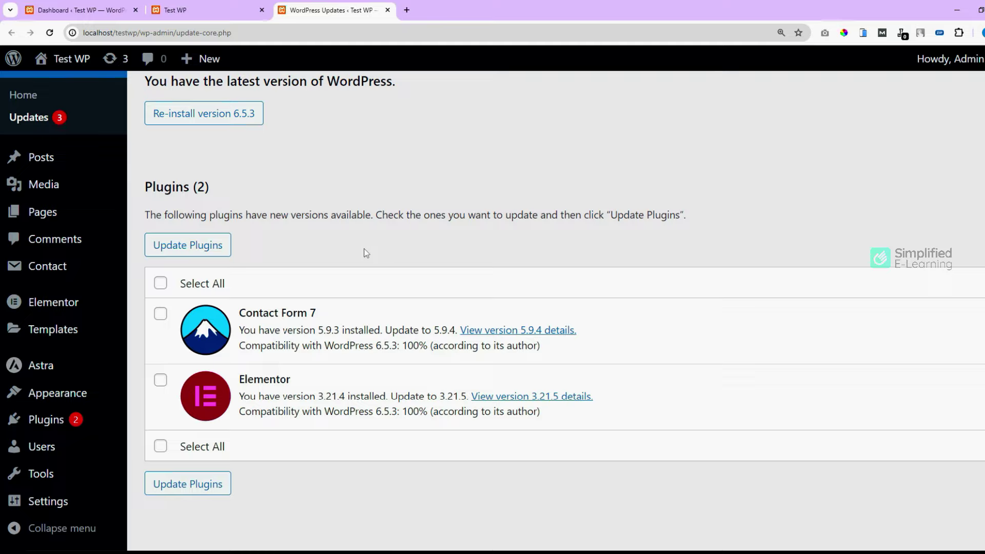
left_click(160, 287)
Open the site's Comments page in a new browser tab and reveal the actions available for the listed comment
middle_click(157, 66)
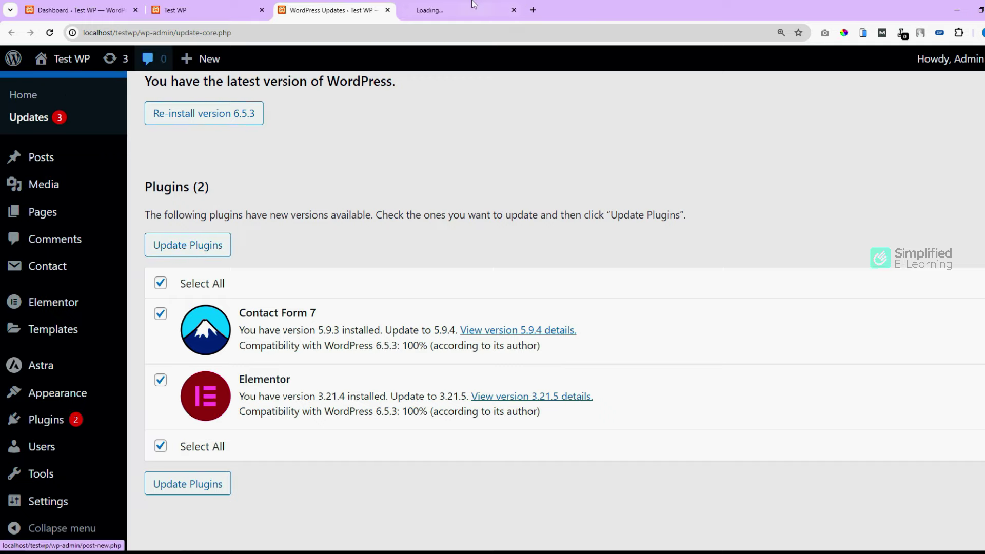
left_click(448, 9)
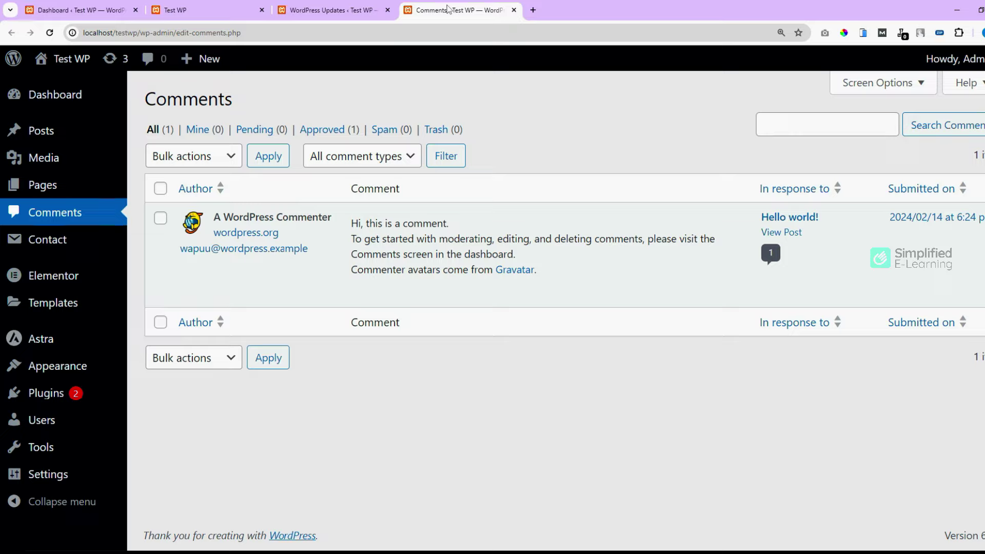
mouse_move(401, 253)
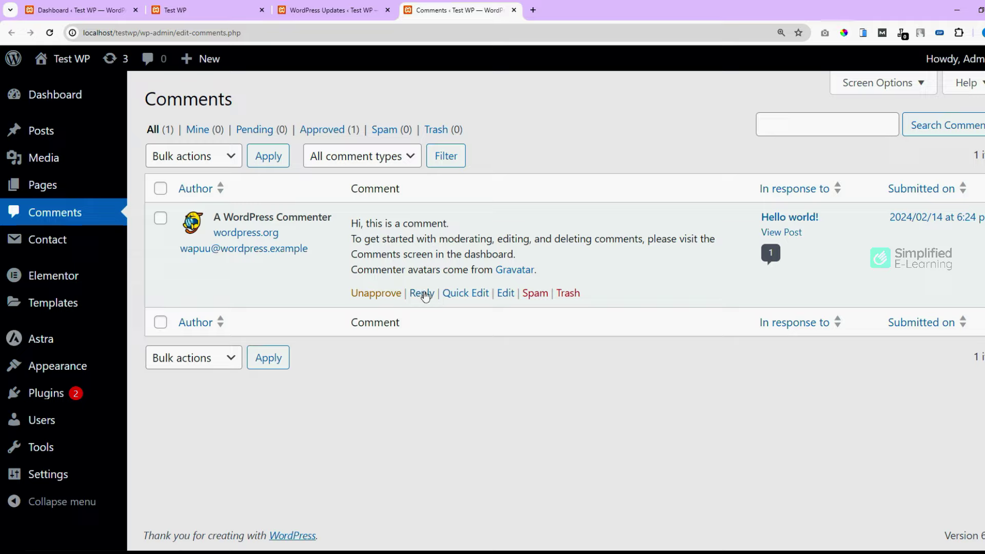
Open the Media Library and display the upload area for adding a new media file
mouse_move(190, 58)
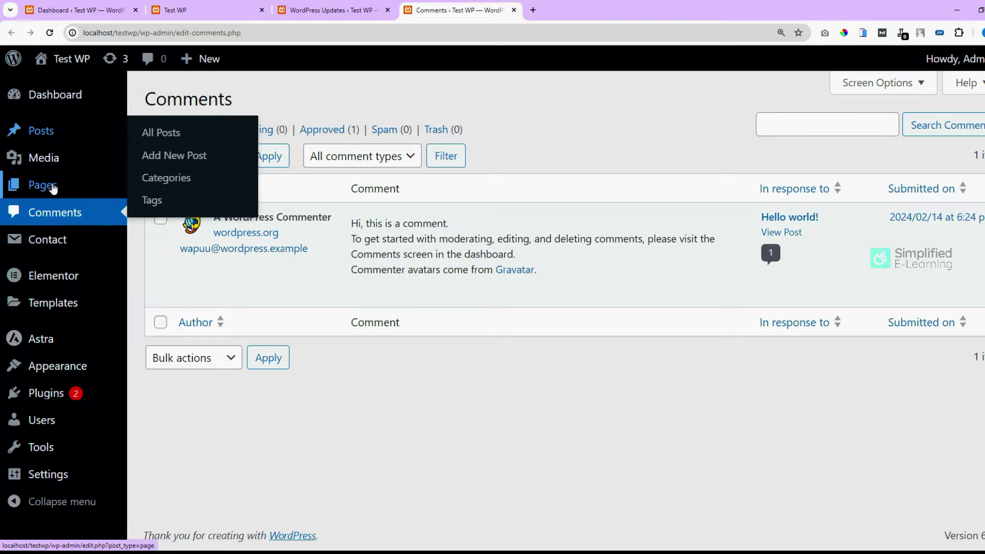
mouse_move(53, 188)
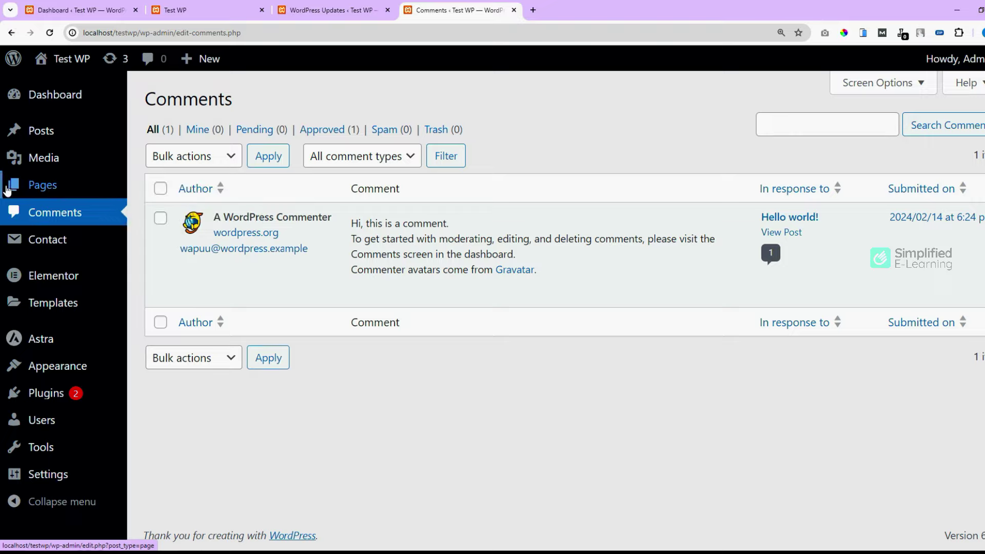
mouse_move(43, 159)
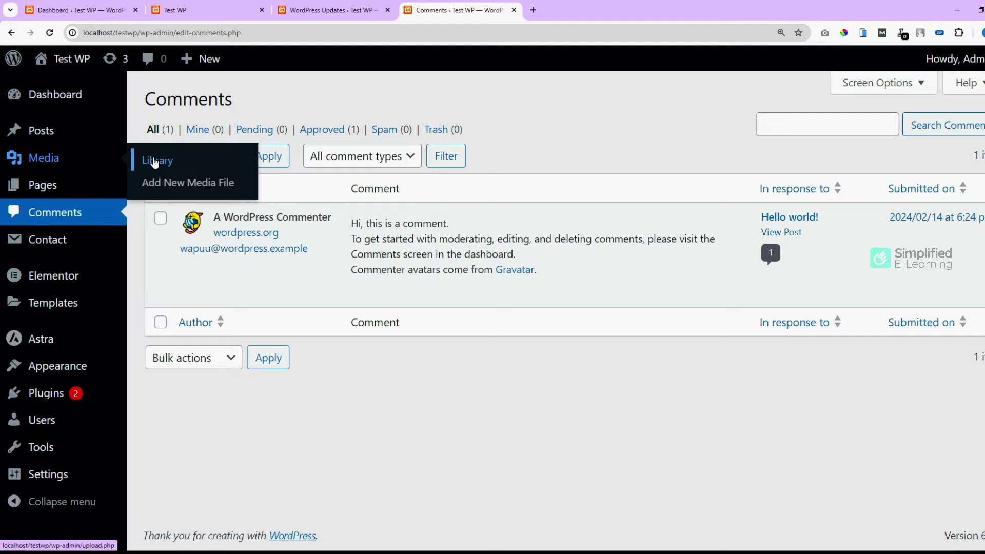
left_click(155, 161)
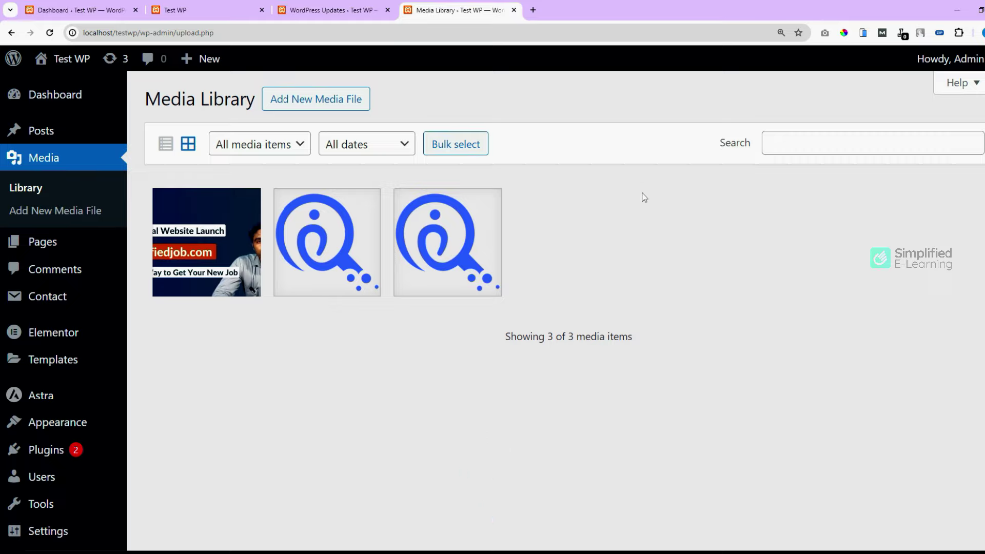
left_click(318, 99)
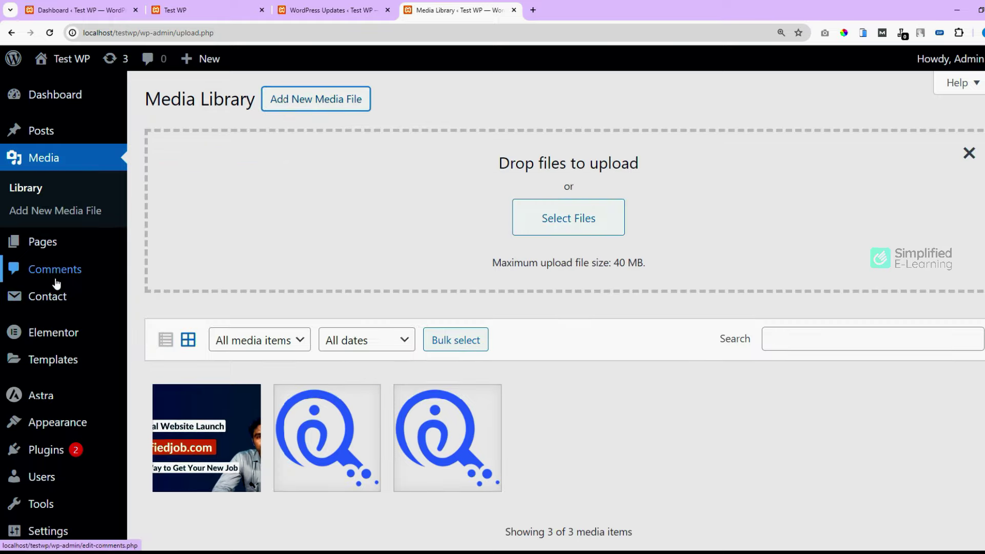
mouse_move(47, 304)
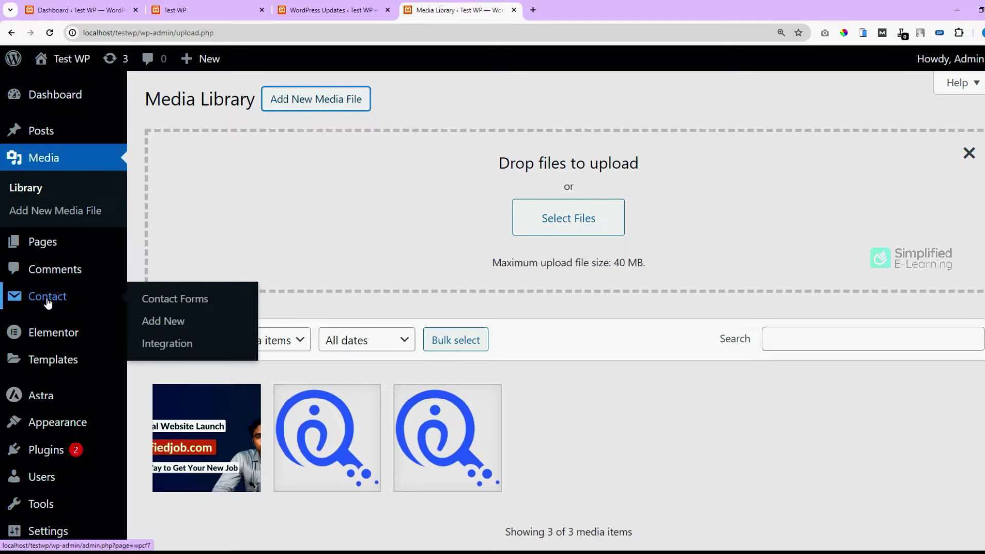
scroll(48, 304, "down", 1)
mouse_move(59, 278)
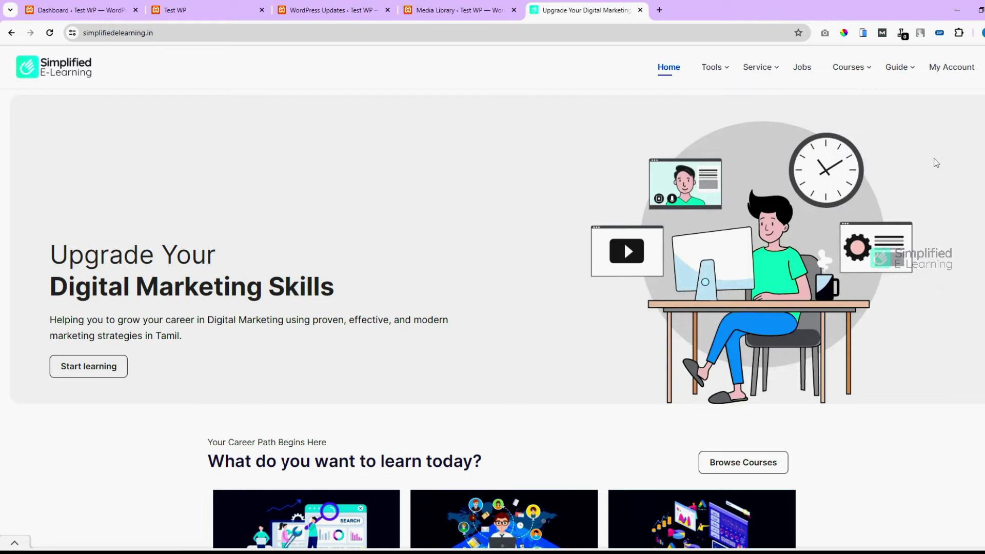
Return to the dashboard, open Astra's Site Builder in a new browser tab, and review its layout options
left_click(77, 9)
mouse_move(53, 361)
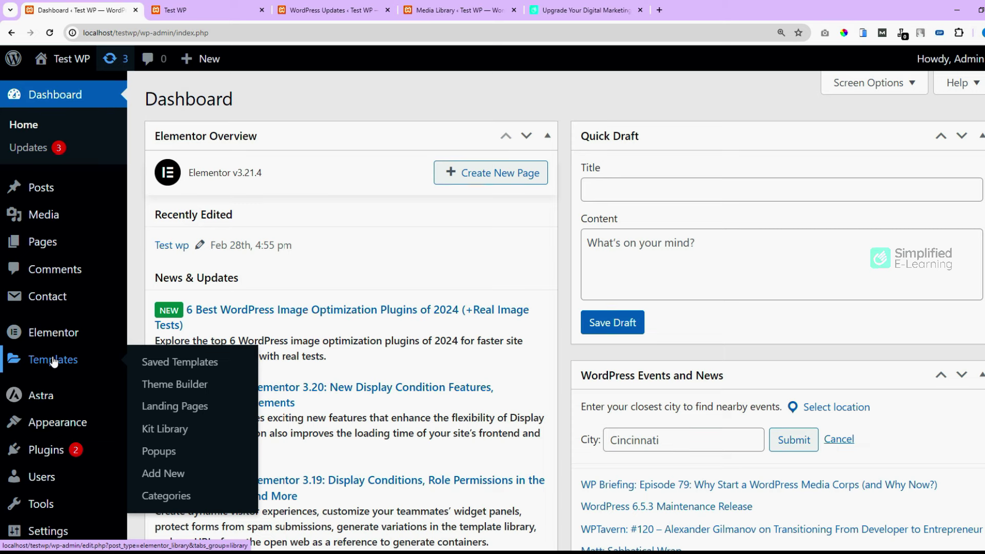
scroll(53, 361, "down", 1)
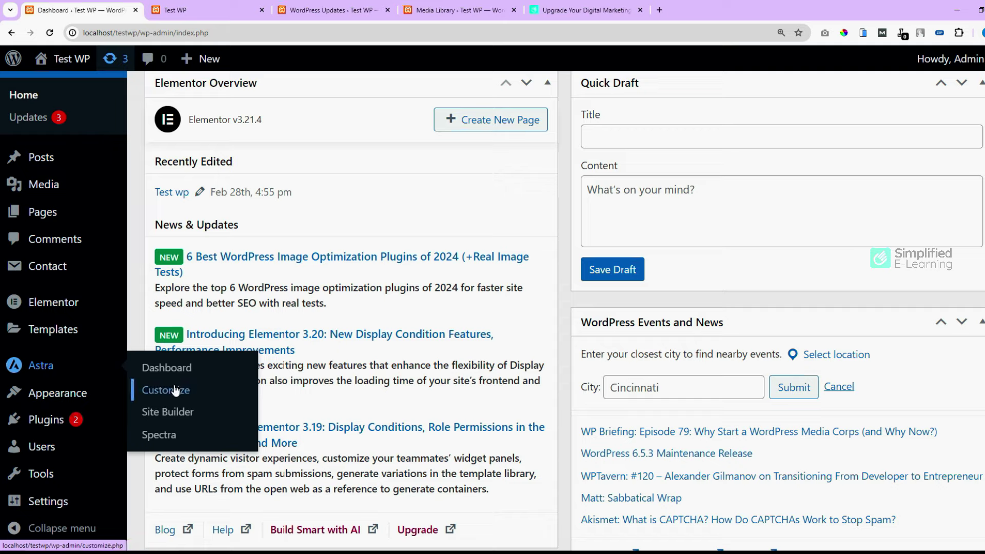
middle_click(165, 413)
left_click(184, 12)
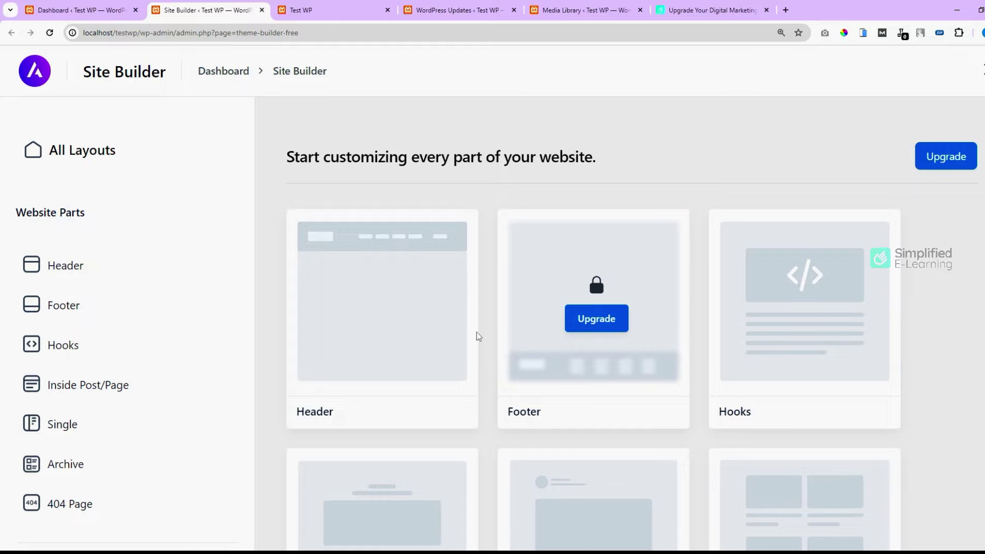
scroll(728, 332, "down", 5)
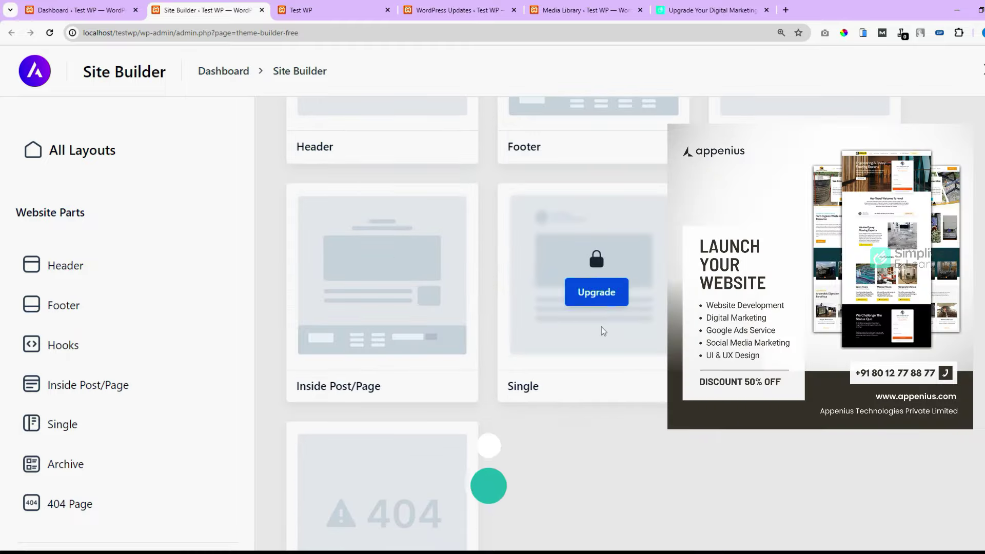
scroll(728, 333, "up", 5)
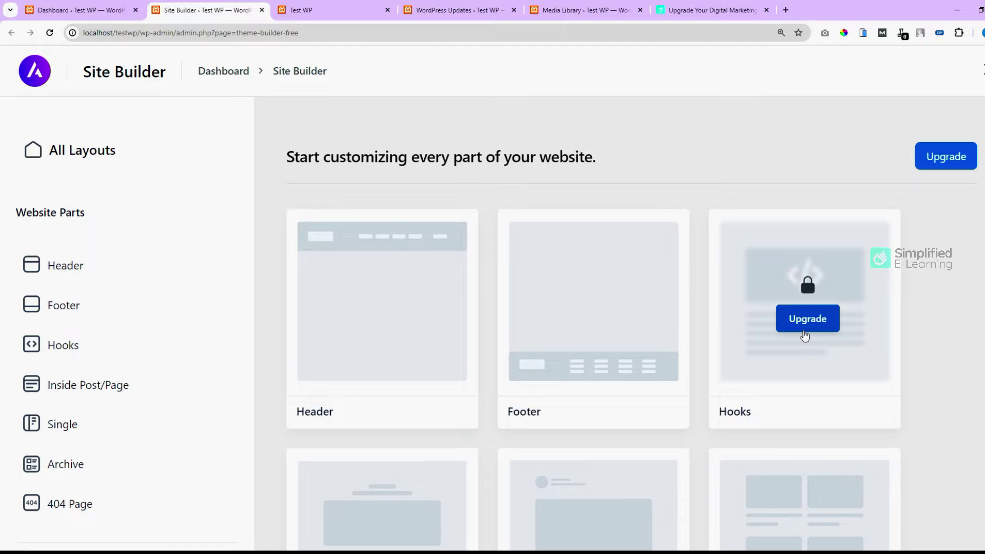
Return to the dashboard, open the Themes page in a new browser tab, and view the active Astra theme's details
key("ctrl+shift+Tab")
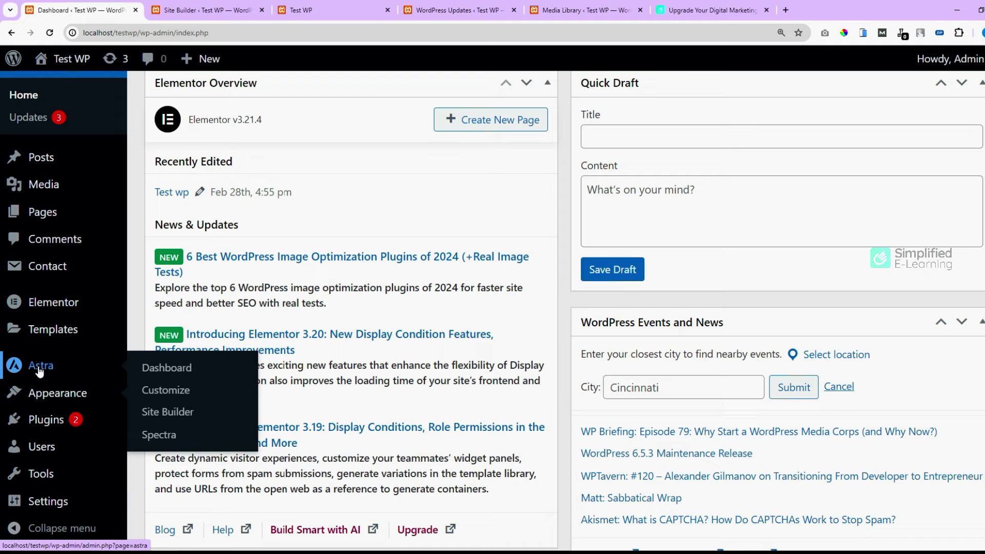
mouse_move(48, 401)
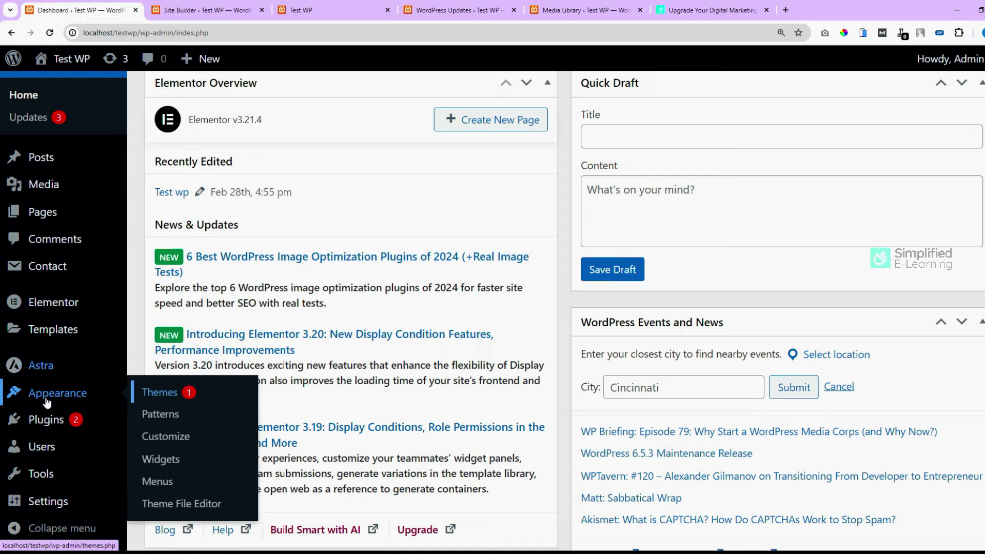
middle_click(142, 402)
left_click(312, 12)
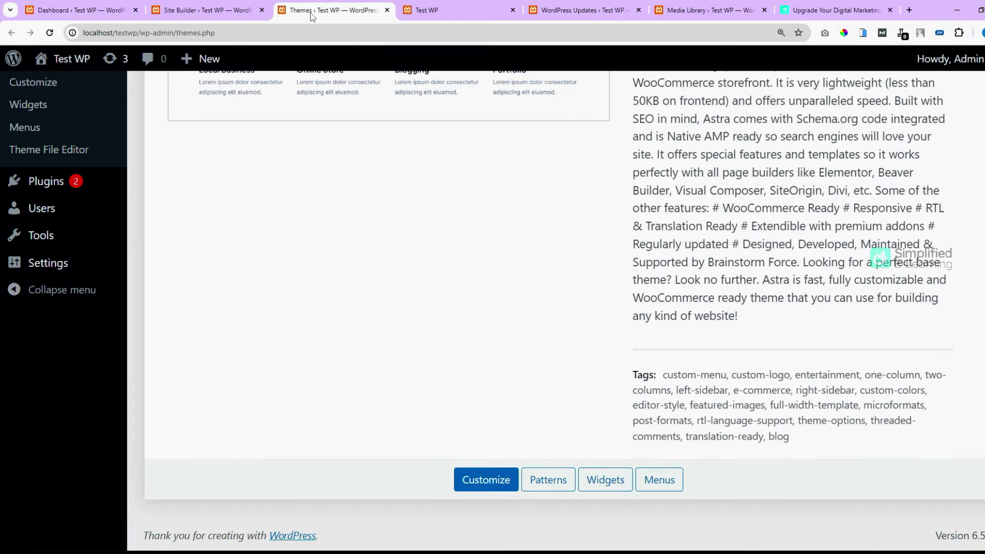
scroll(518, 237, "up", 7)
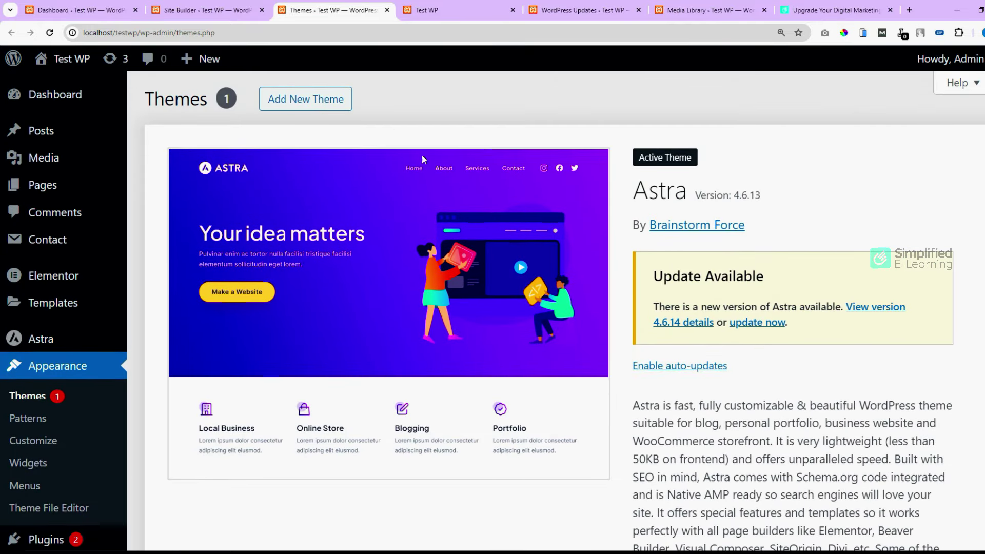
Browse the popular themes available to add, and display the form for uploading a theme in .zip format
left_click(321, 102)
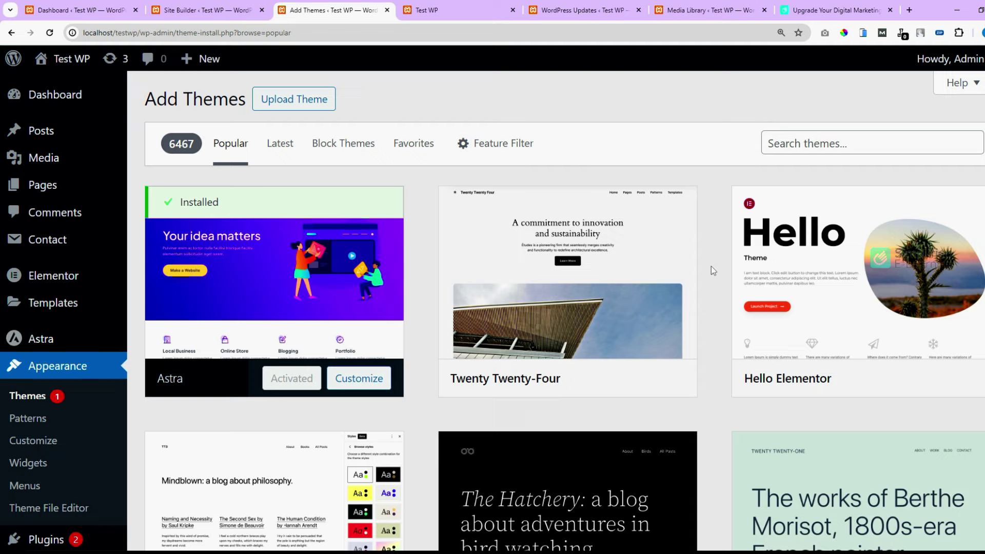
mouse_move(392, 286)
mouse_move(832, 258)
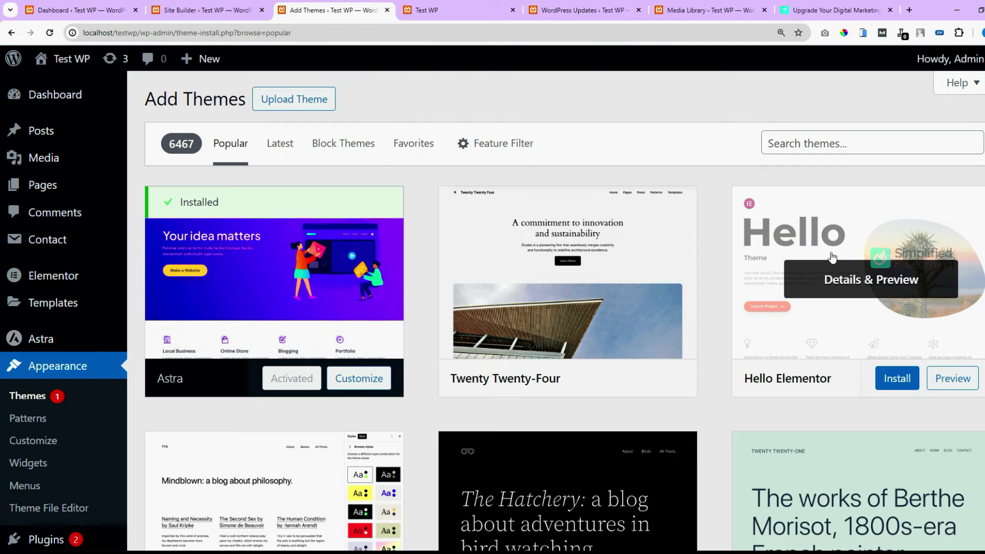
scroll(833, 258, "down", 4)
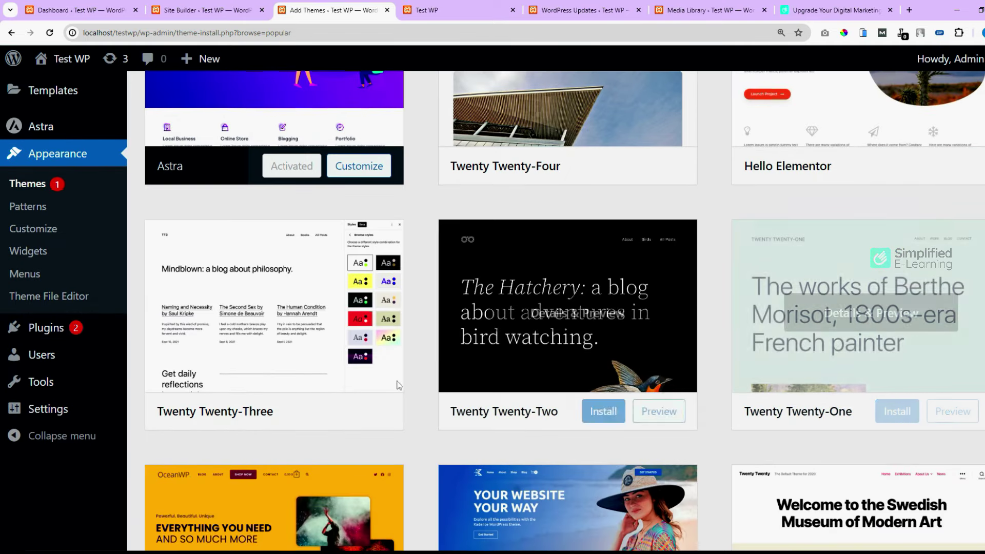
mouse_move(509, 402)
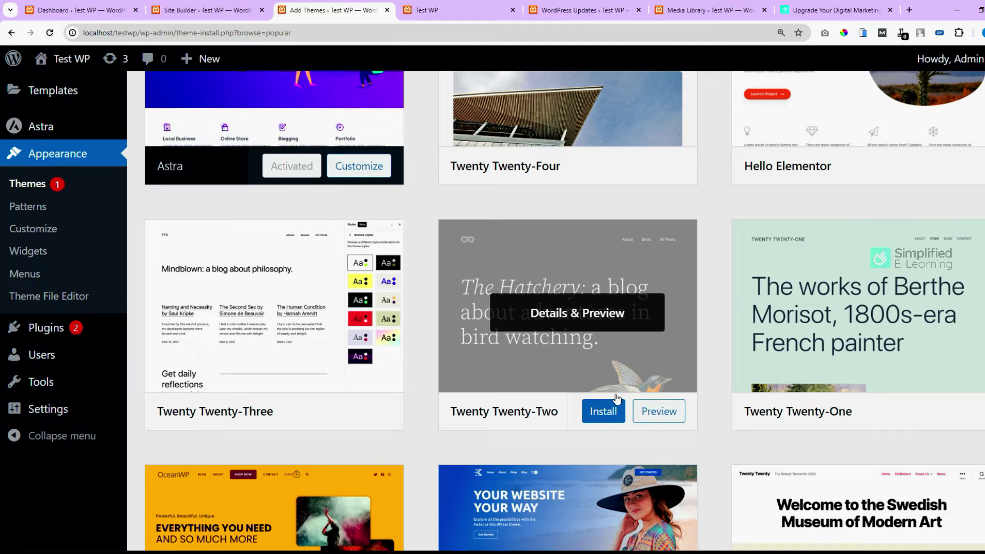
scroll(617, 398, "down", 4)
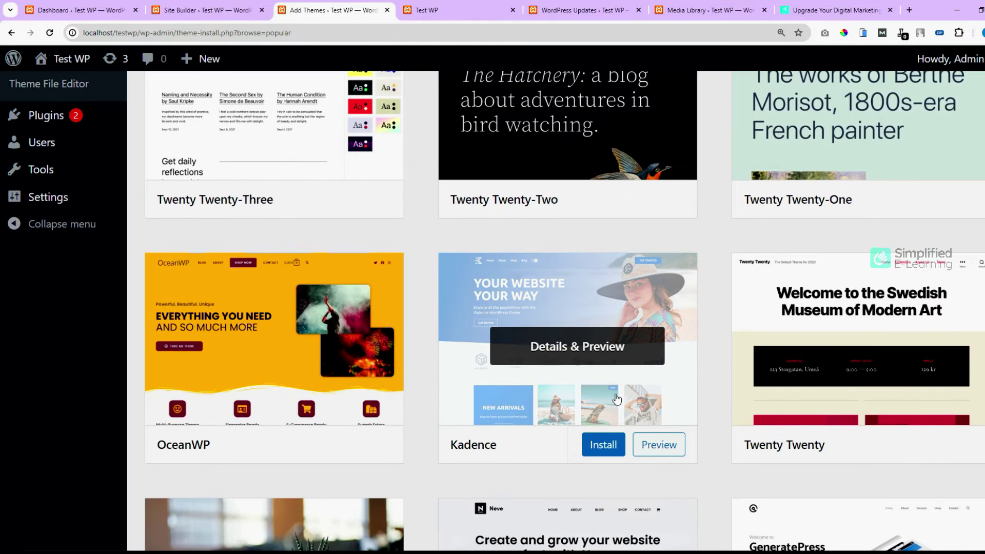
mouse_move(208, 380)
scroll(208, 380, "down", 4)
scroll(209, 383, "up", 12)
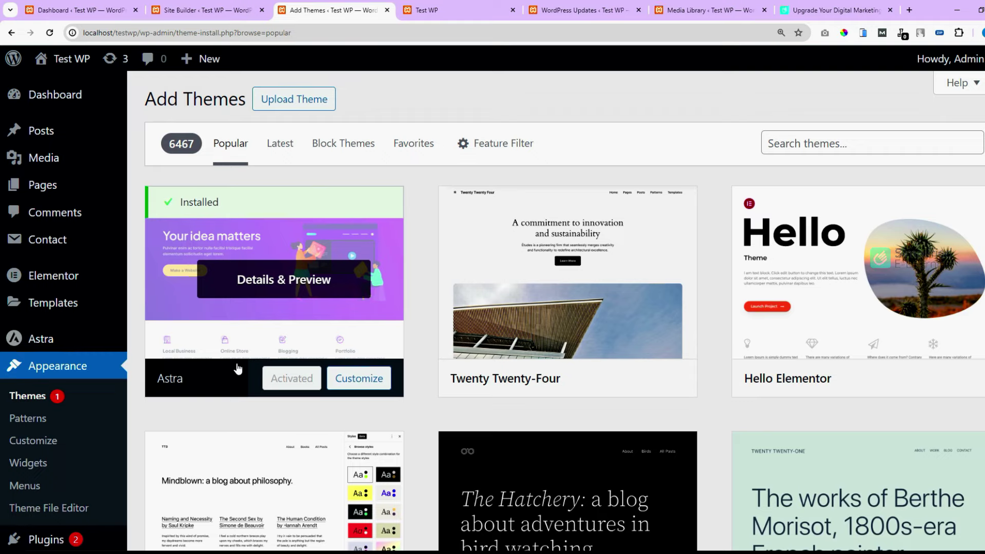
left_click(293, 100)
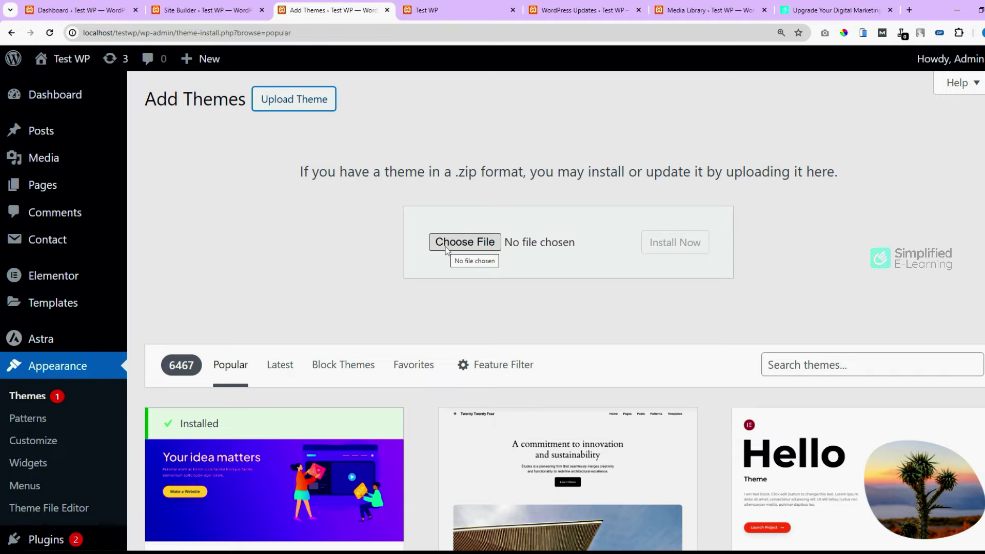
scroll(444, 251, "down", 5)
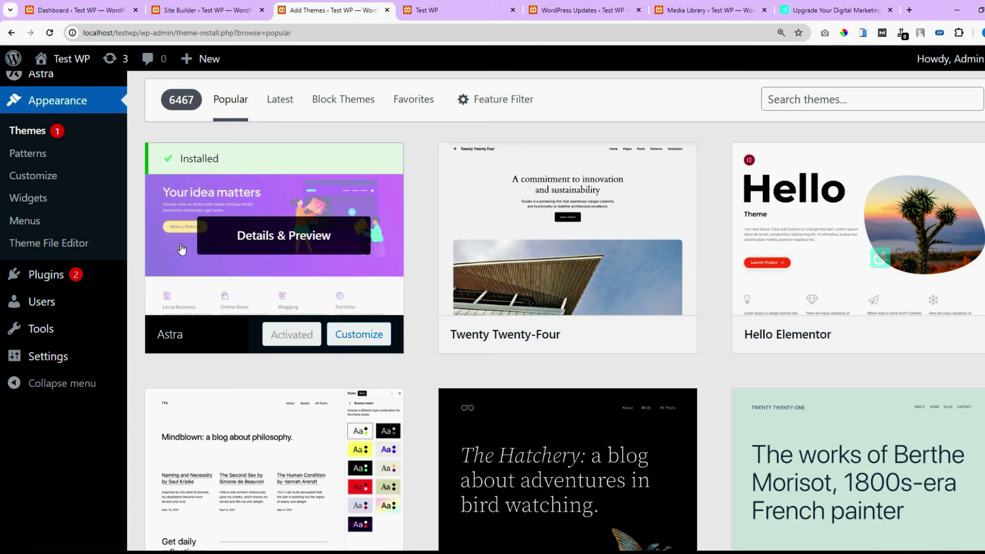
Return to the dashboard and open the theme Customizer for Test WP in a new browser tab
key("ctrl+1")
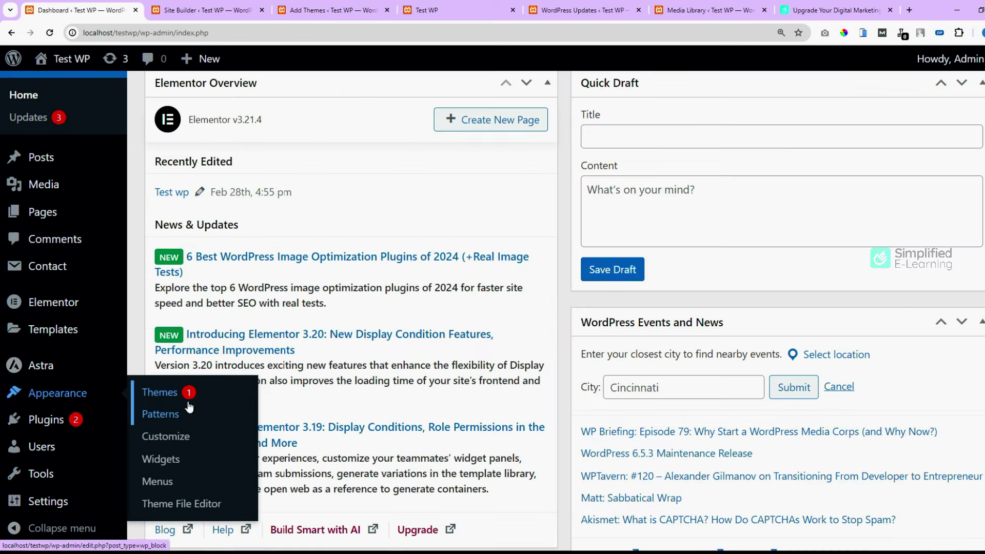
middle_click(166, 439)
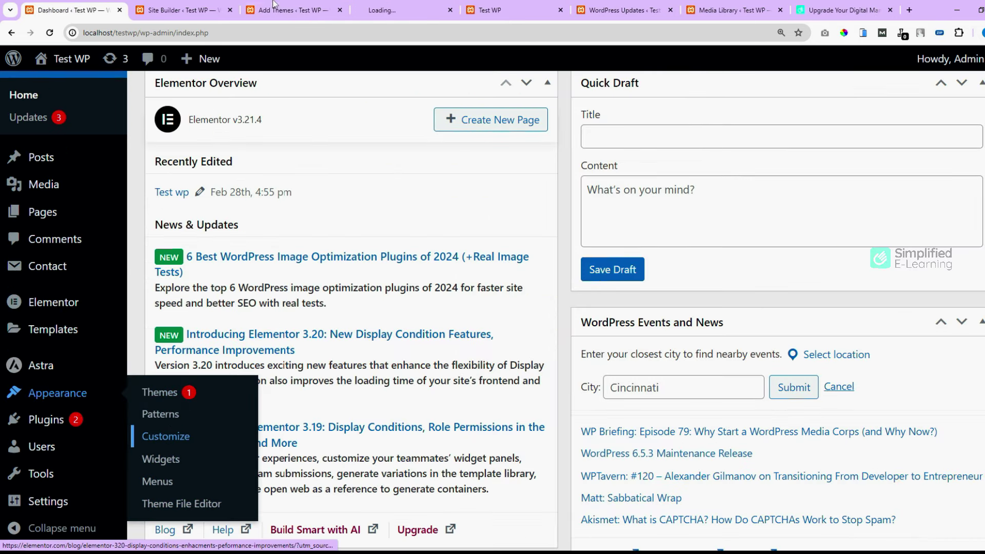
left_click(380, 9)
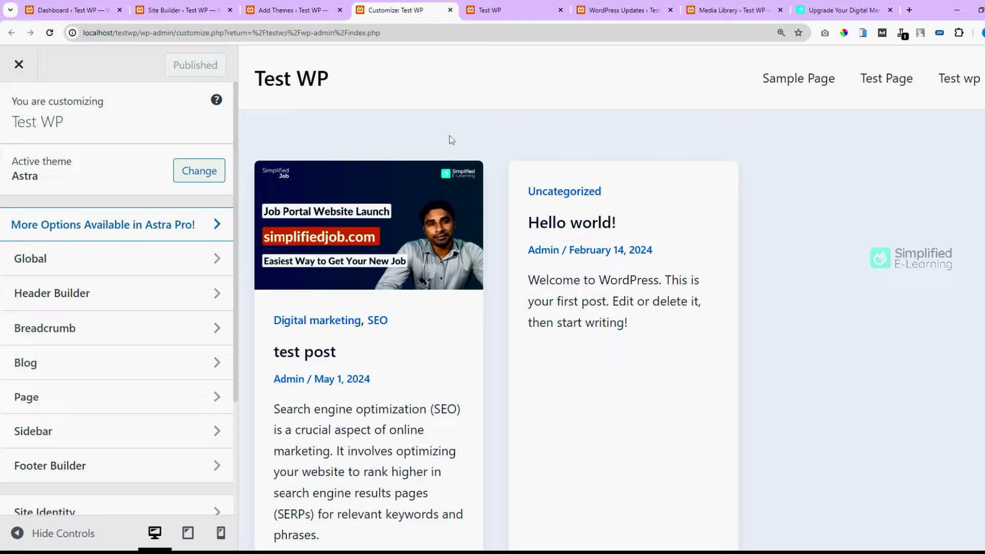
Open the global typography settings and set the body font family to Helvetica
left_click(138, 261)
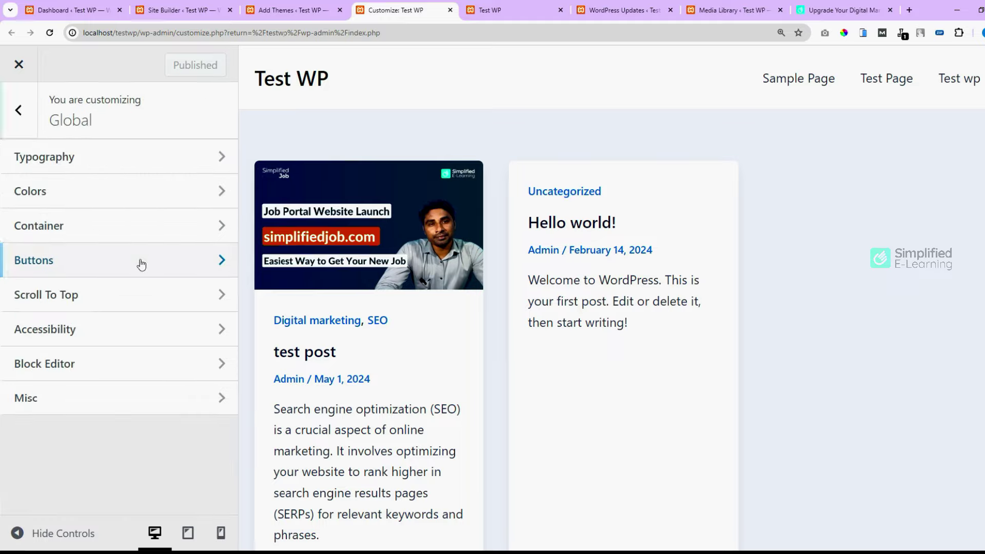
left_click(94, 163)
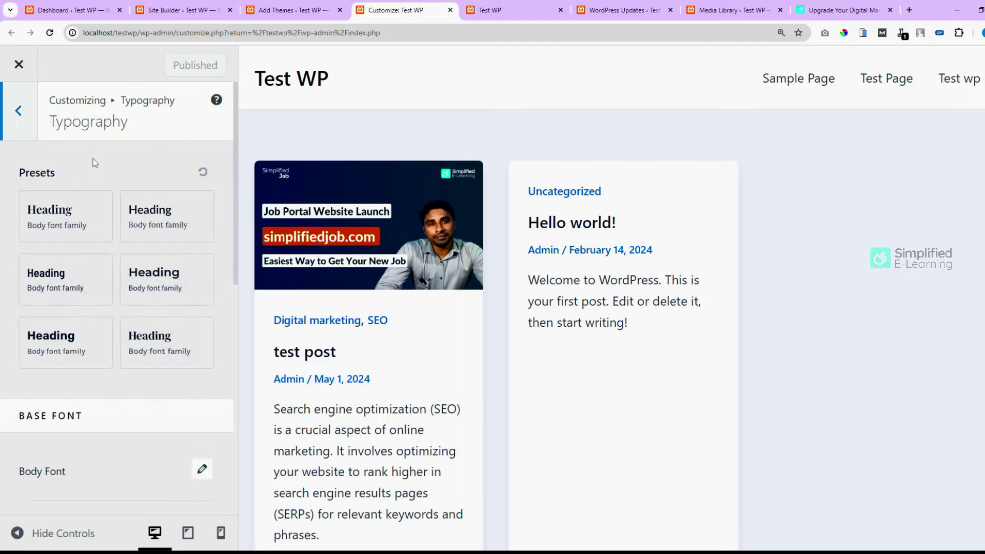
scroll(84, 323, "down", 4)
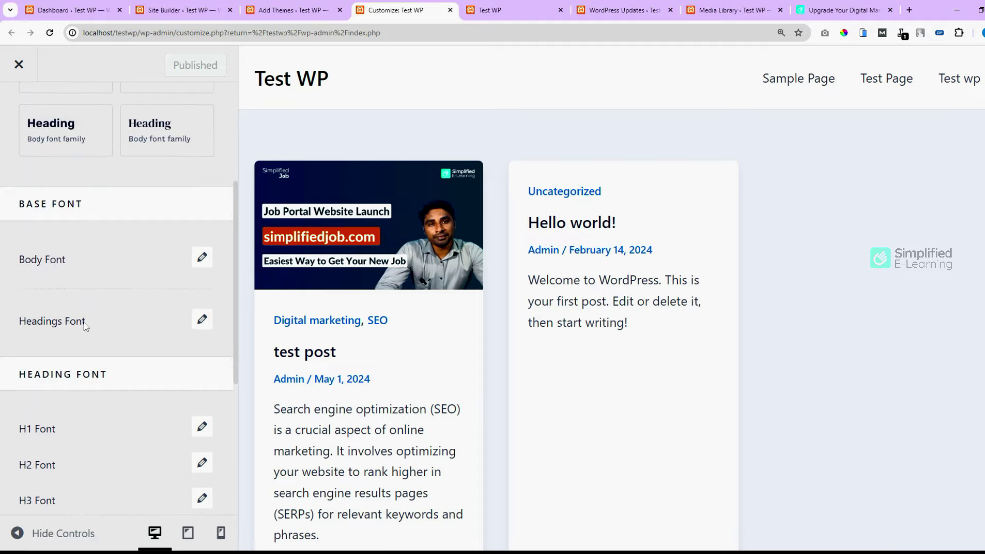
left_click(202, 260)
left_click(111, 328)
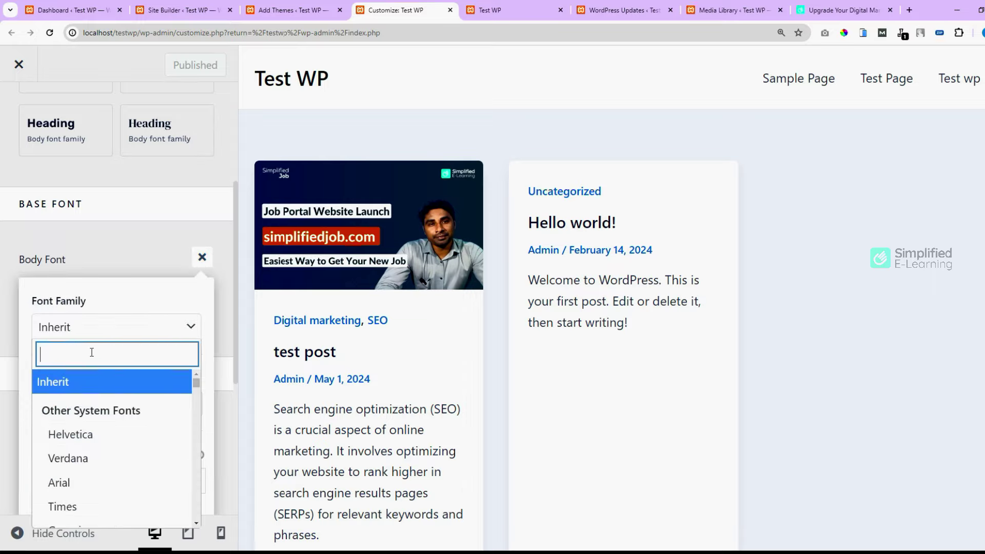
left_click(77, 434)
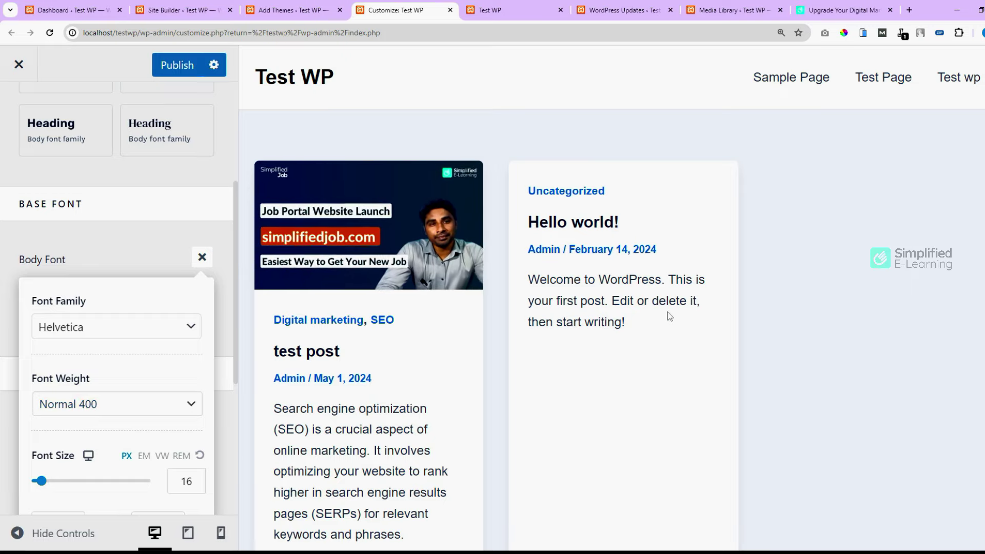
left_click(121, 264)
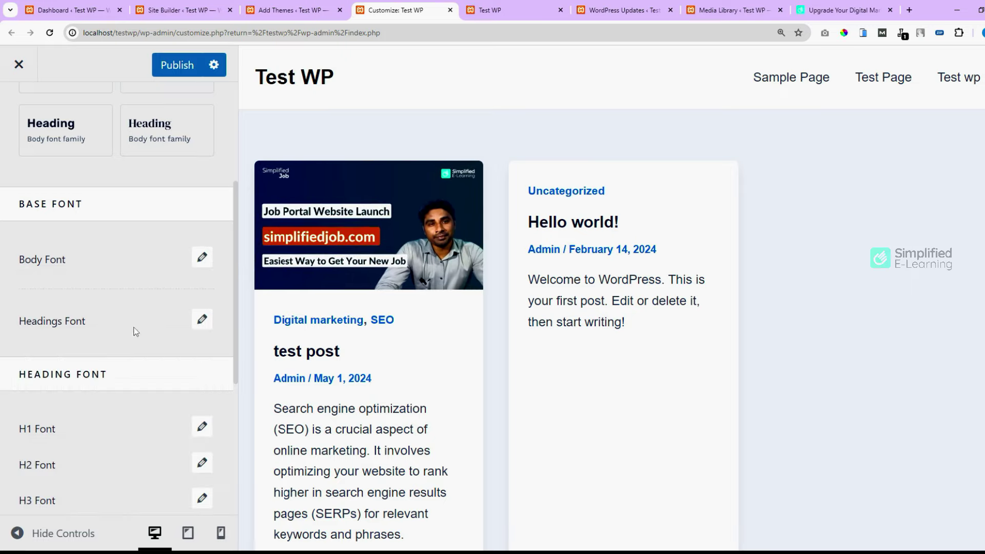
Set the headings font family to the Google font Inter
left_click(203, 321)
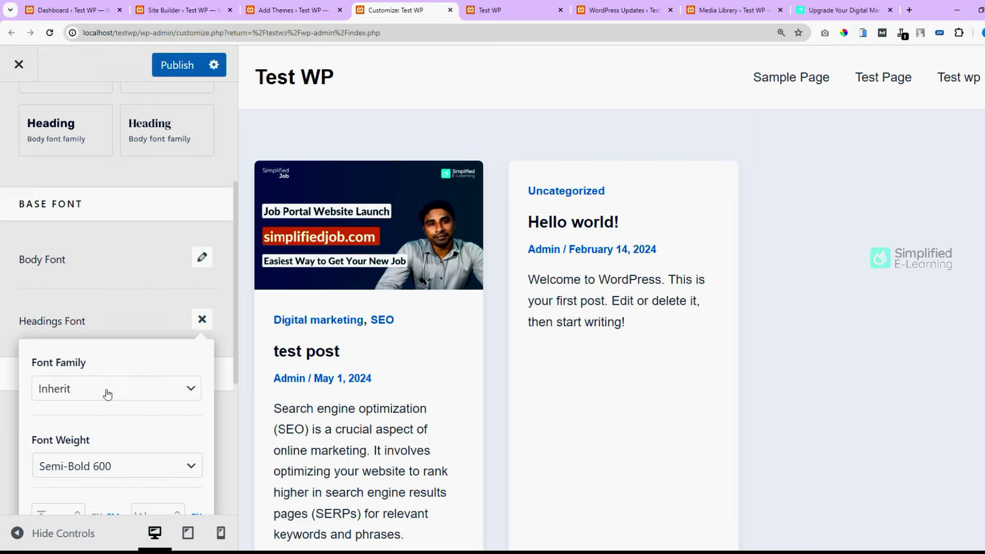
left_click(106, 393)
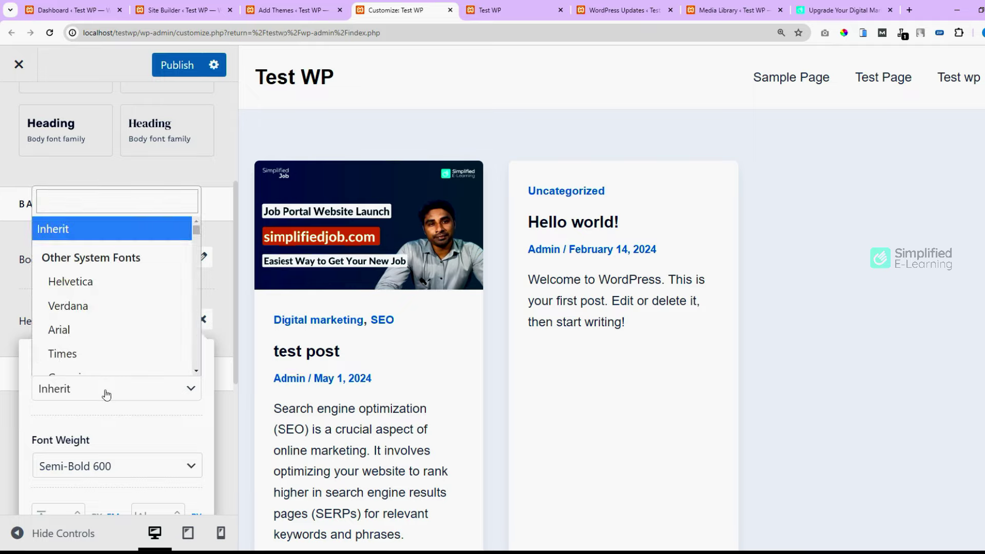
left_click(78, 199)
type("inter")
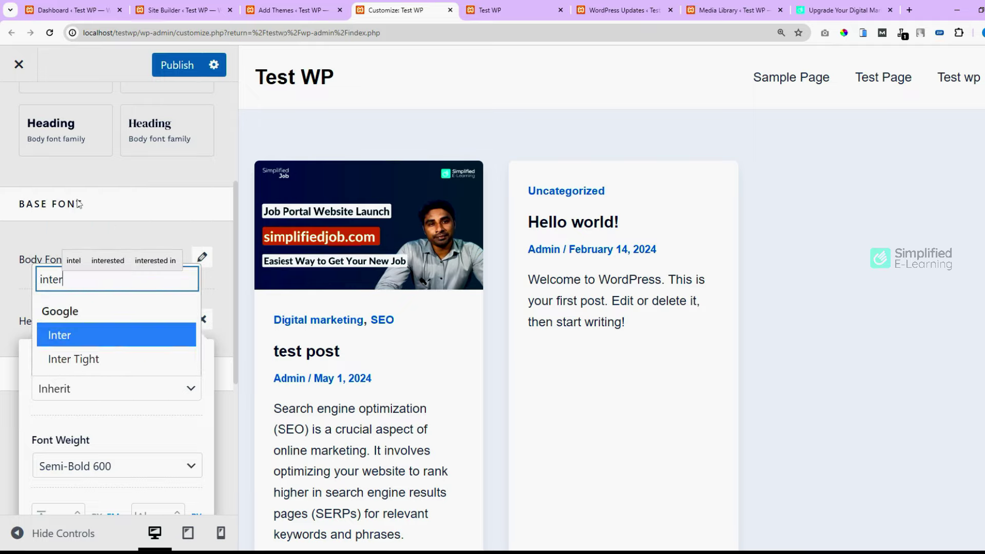
left_click(56, 337)
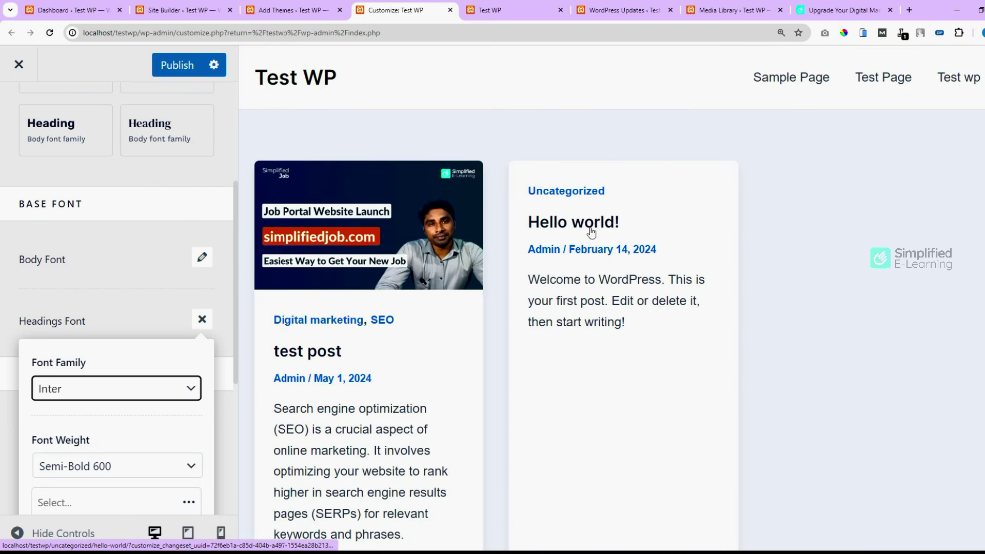
left_click(116, 324)
Review the H1 to H6 font and paragraph margin settings, and publish the typography changes
scroll(50, 226, "down", 4)
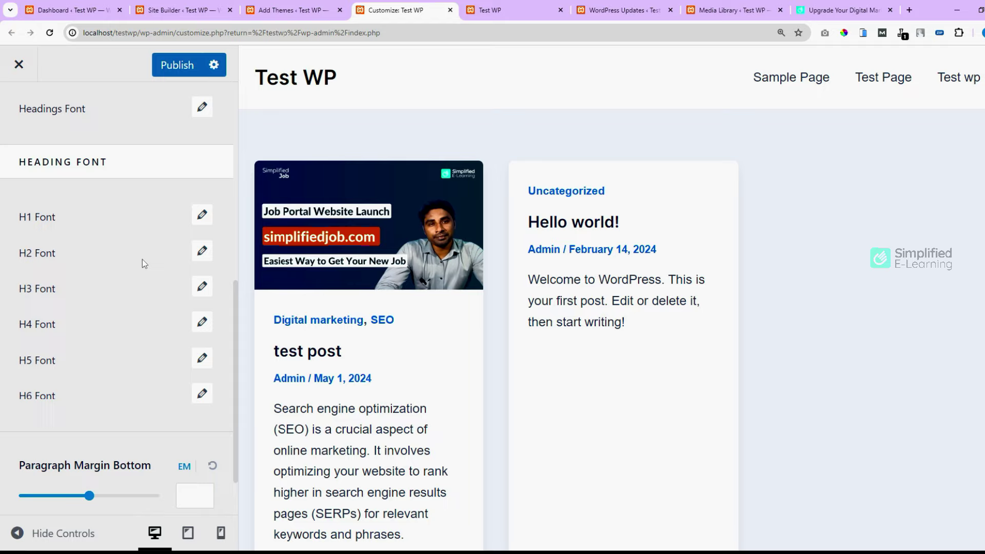
scroll(142, 262, "down", 2)
scroll(142, 265, "up", 6)
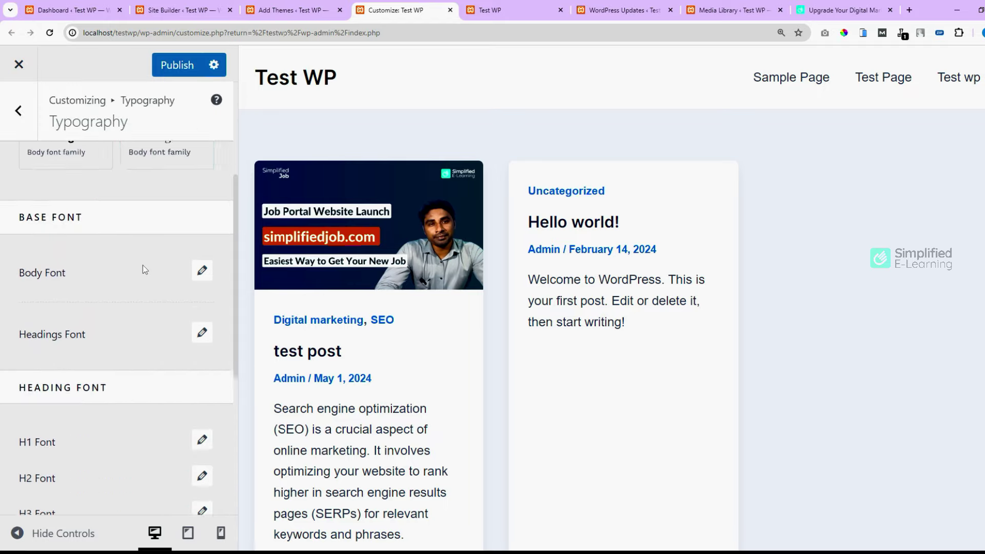
left_click(189, 66)
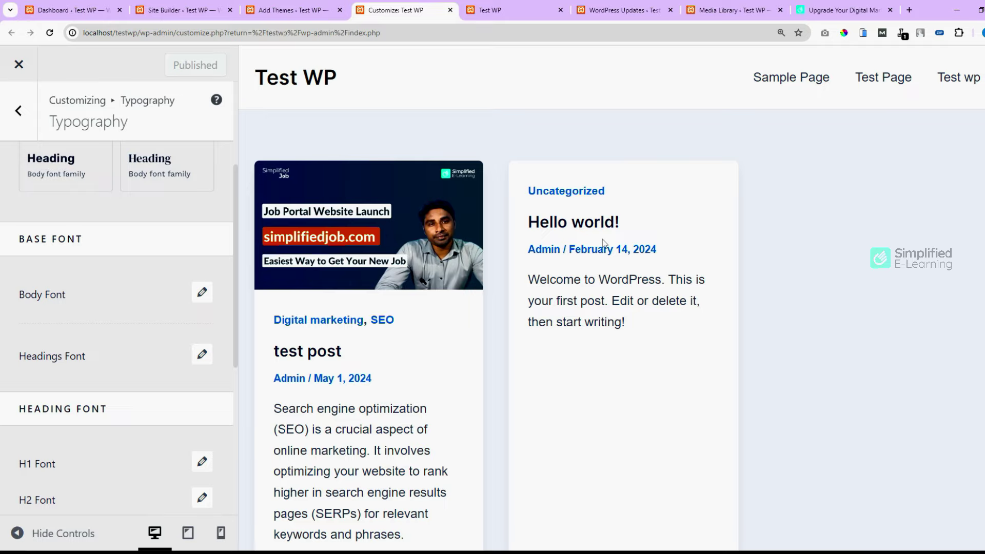
Open the global color settings and set the theme color for headings (H1-H6) to black
left_click(19, 110)
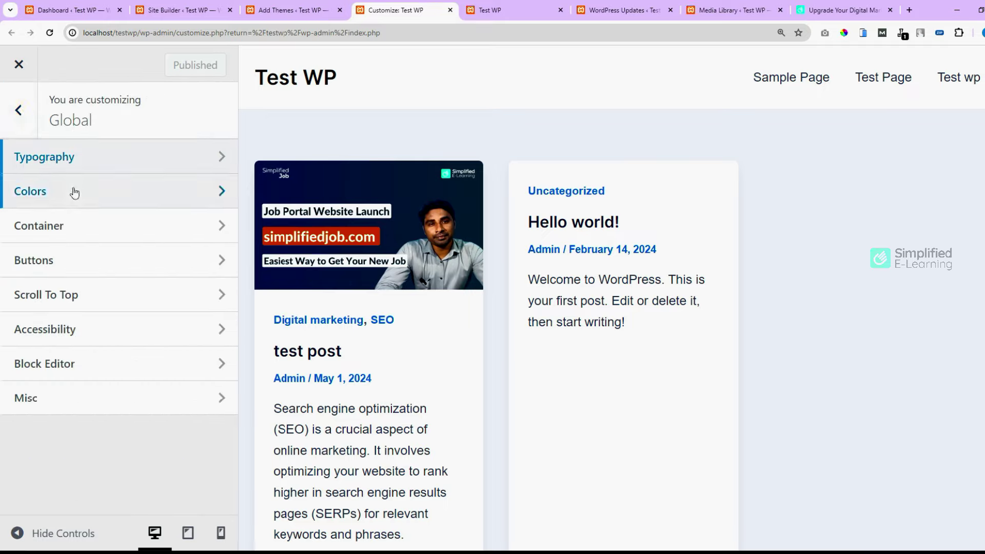
left_click(74, 193)
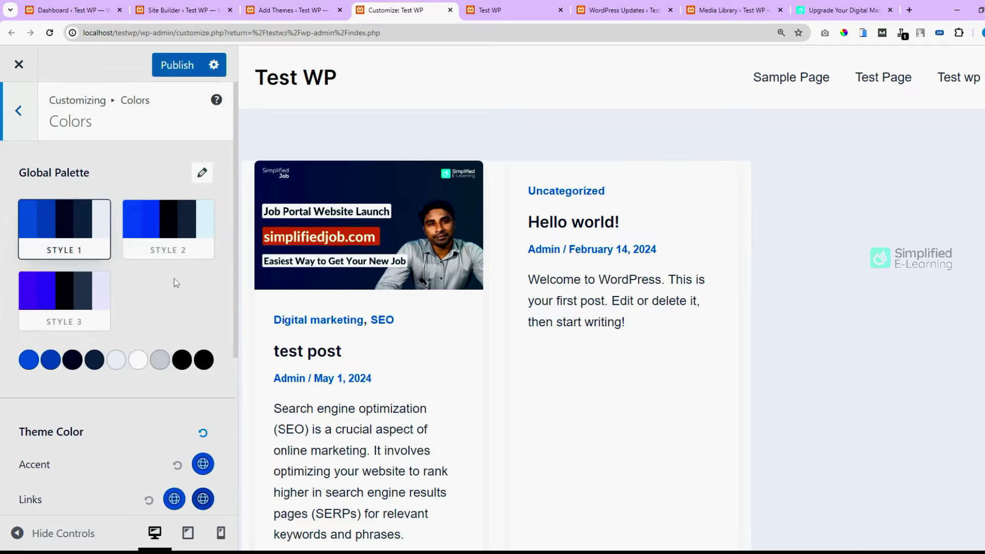
scroll(173, 278, "down", 2)
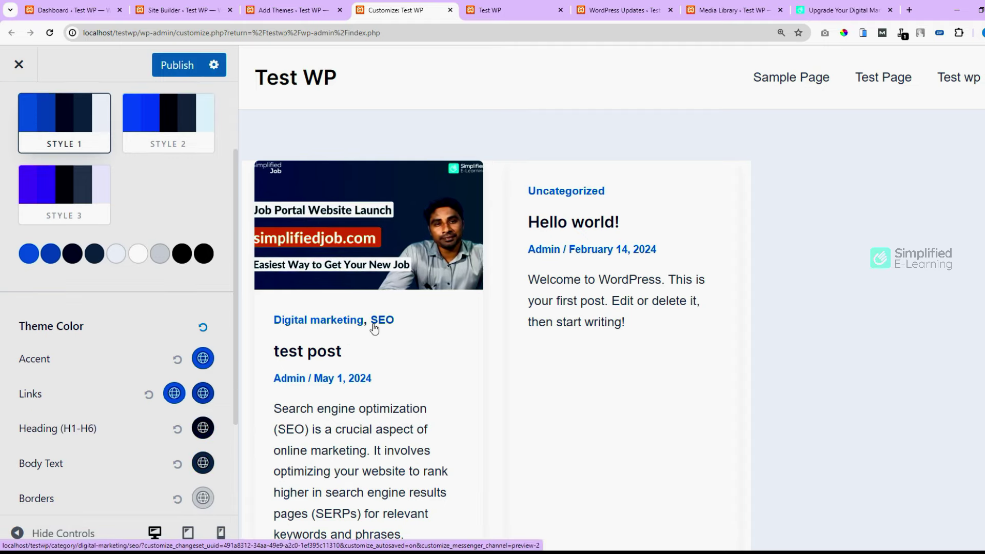
scroll(98, 429, "down", 2)
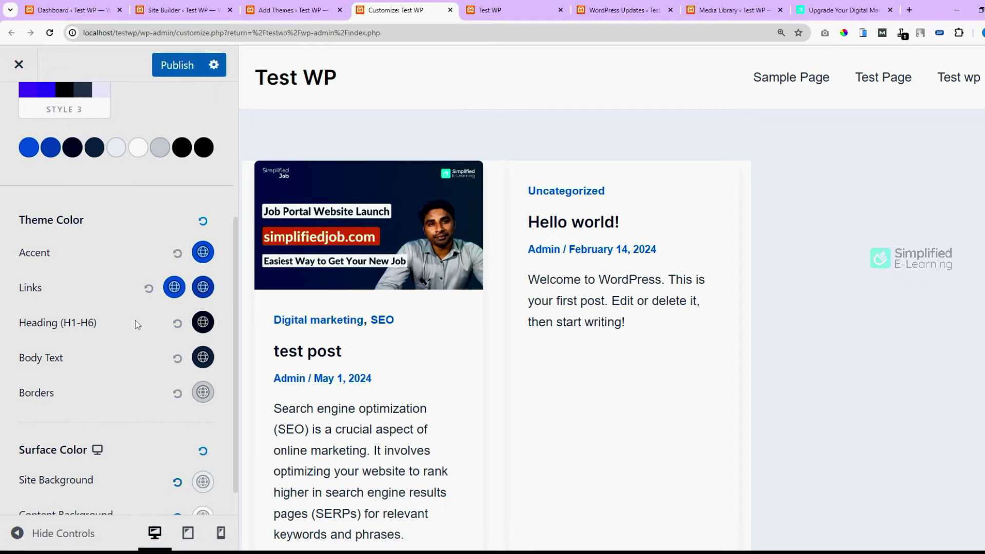
left_click(200, 326)
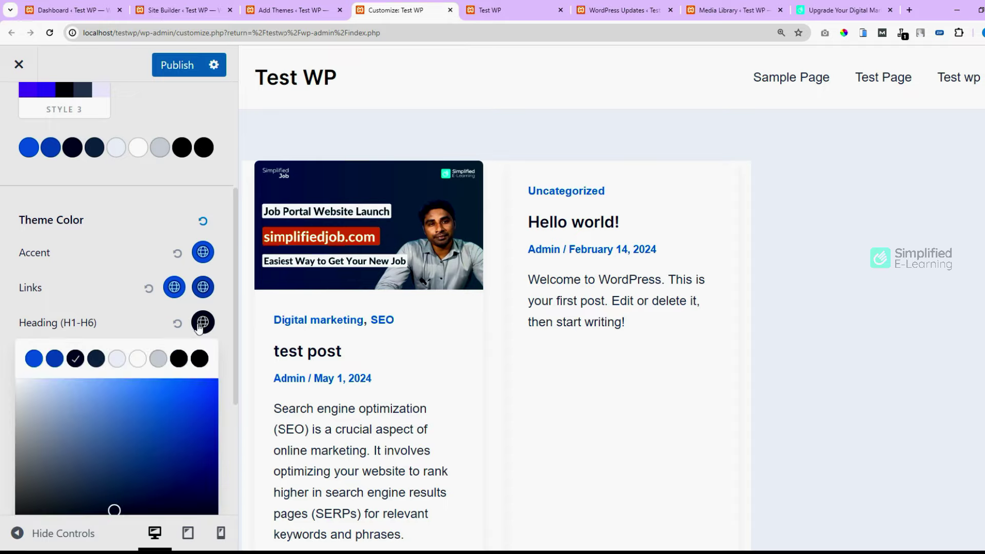
left_click(155, 402)
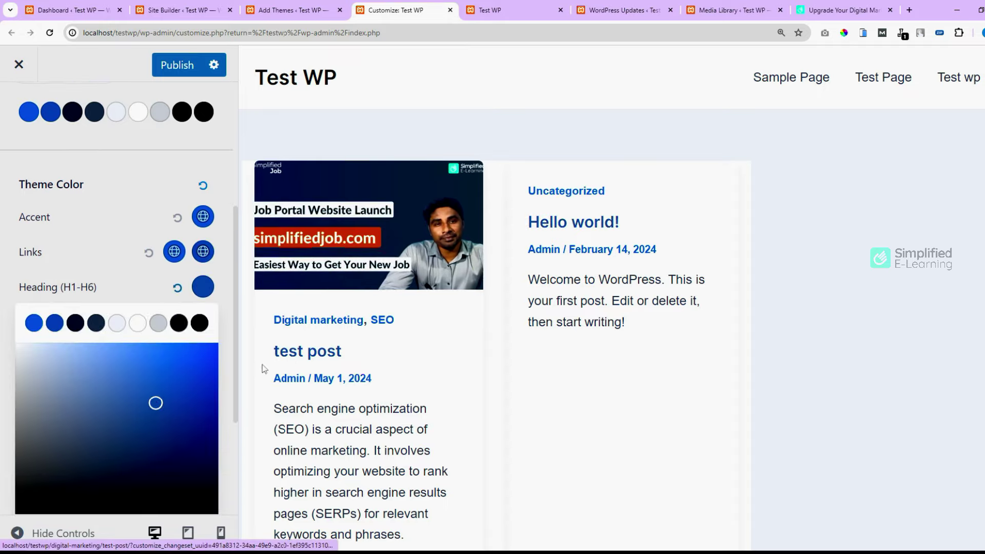
mouse_move(155, 404)
left_mouse_down()
mouse_move(27, 494)
mouse_move(16, 488)
left_mouse_up()
left_click(156, 293)
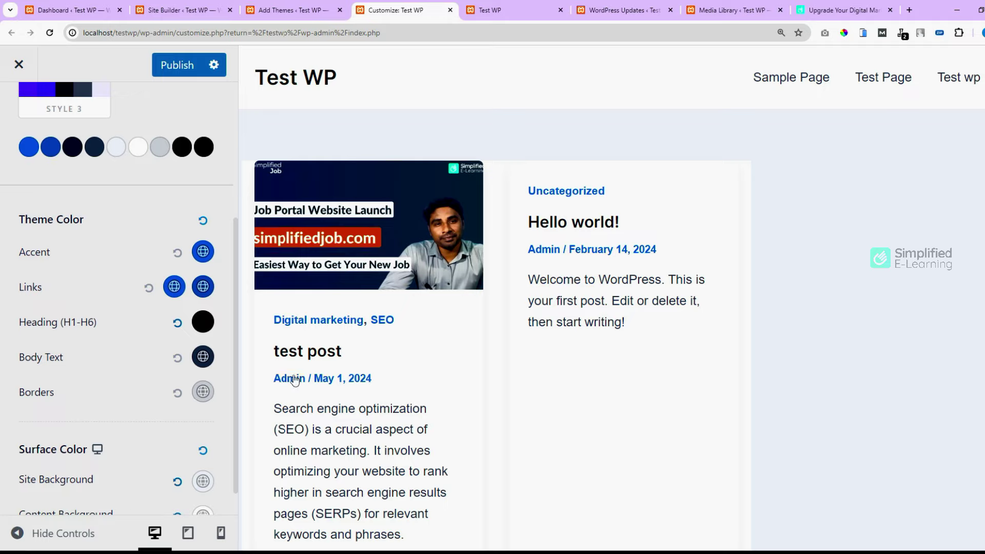
Set the theme's normal link color to dark gray and publish the color changes
left_click(175, 287)
left_click_drag(80, 368, 1, 440)
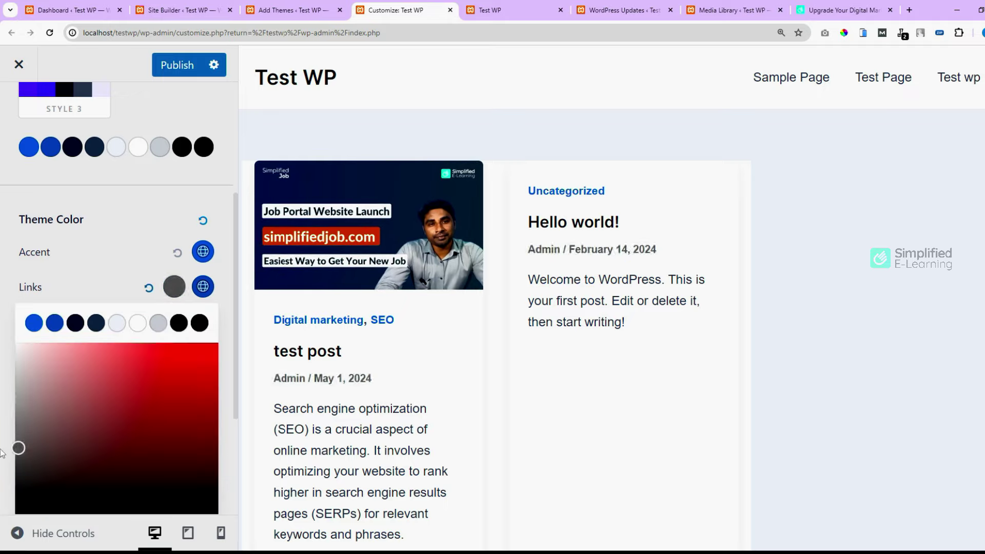
left_click(7, 452)
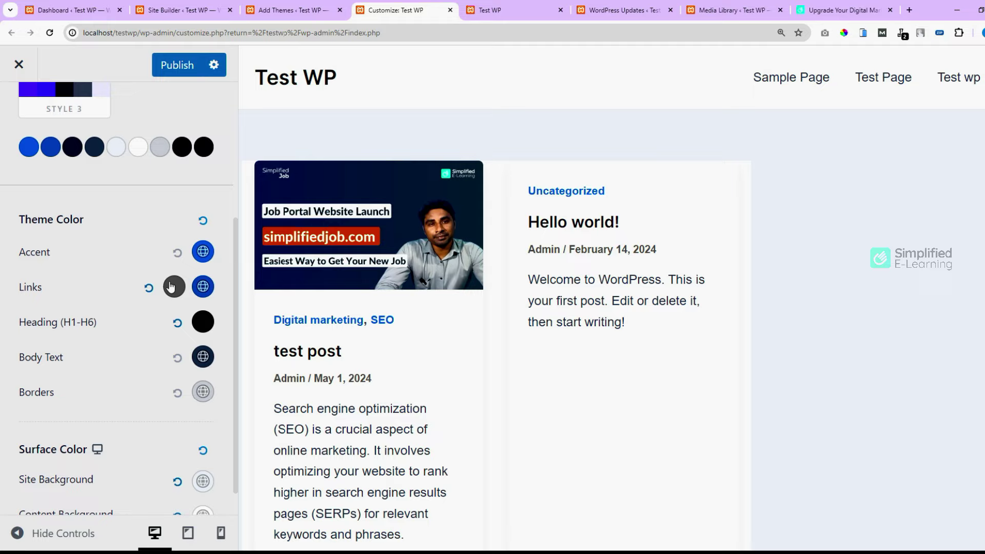
scroll(133, 358, "down", 1)
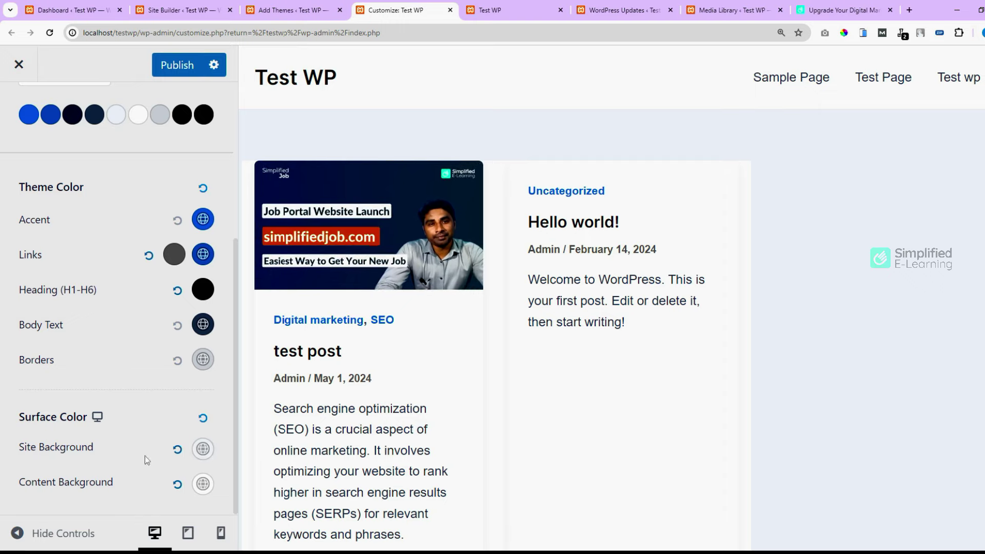
scroll(137, 451, "up", 5)
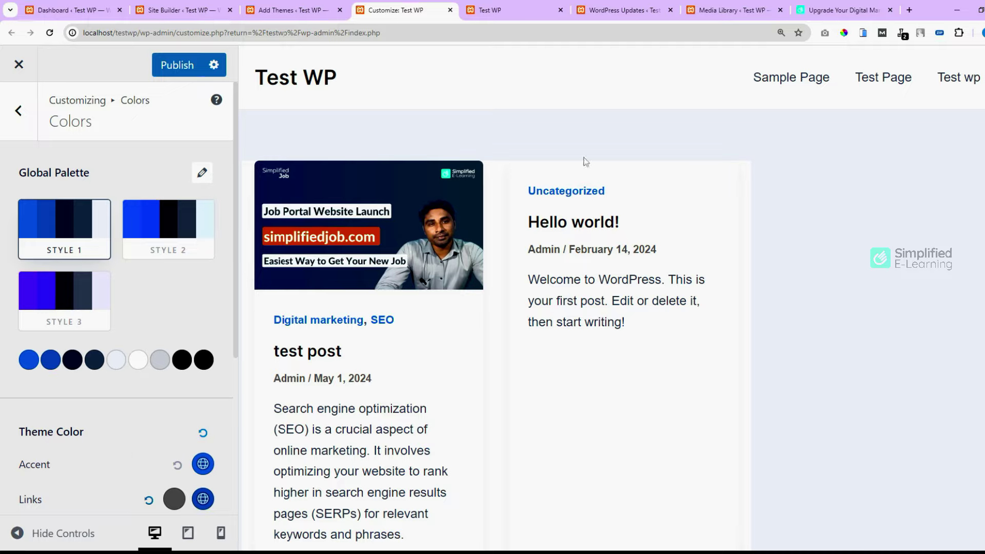
left_click(167, 71)
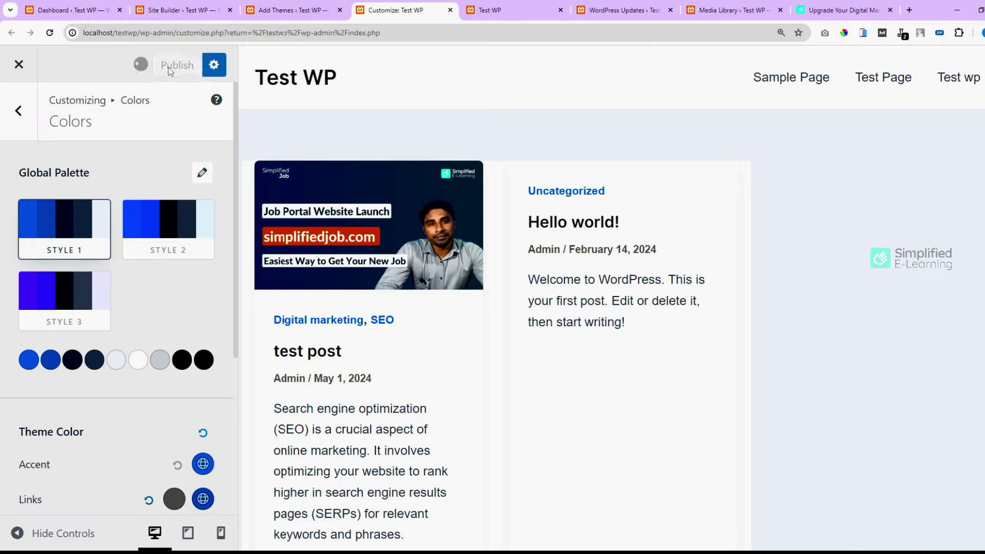
Try the full-width and Narrow layouts in the global container settings, and set the container layout back to Normal
left_click(24, 118)
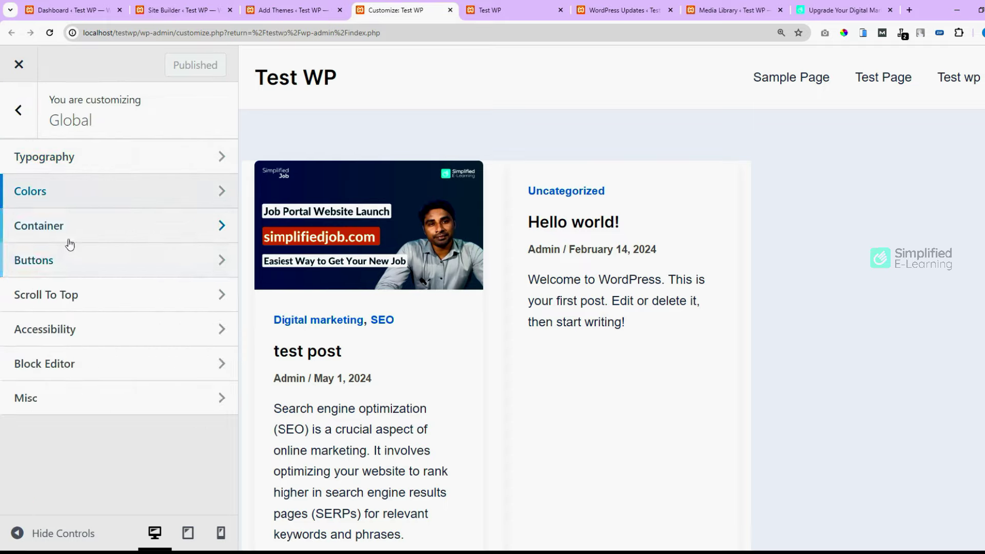
left_click(70, 237)
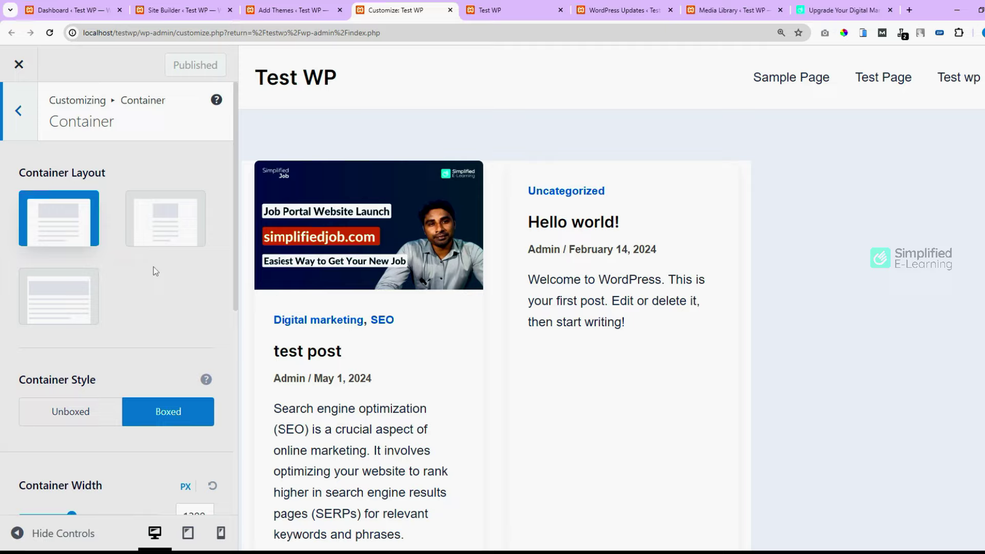
scroll(153, 267, "down", 4)
scroll(153, 266, "up", 4)
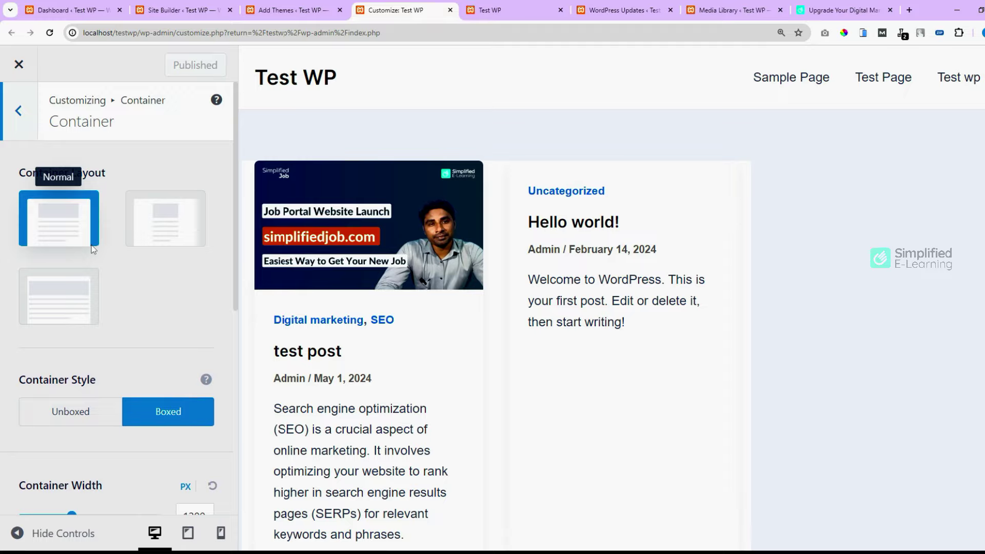
left_click(67, 307)
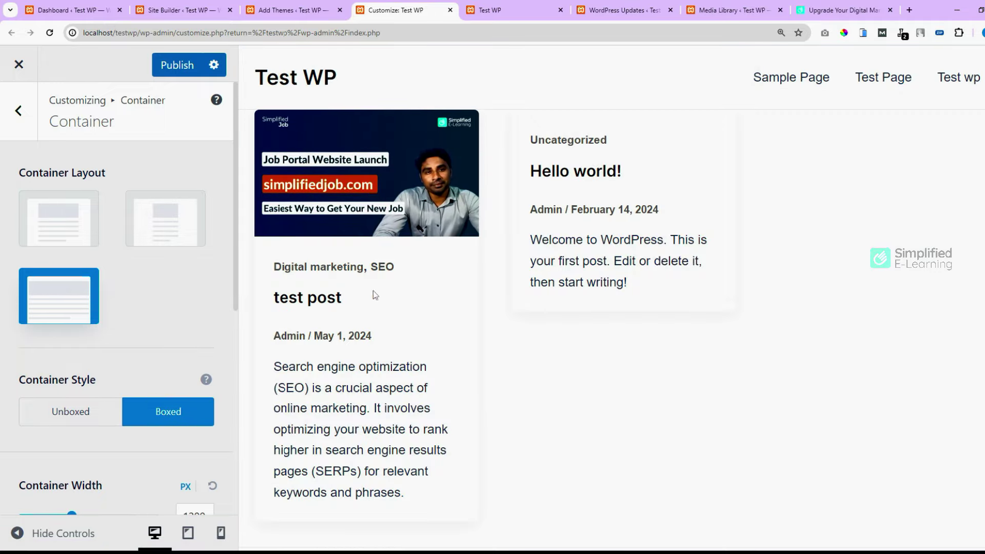
left_click(166, 233)
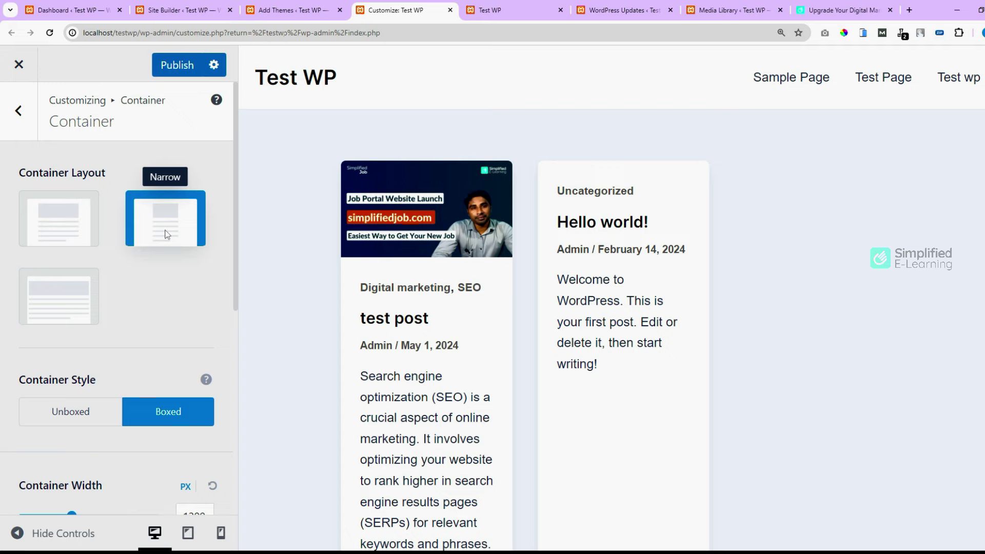
left_click(71, 232)
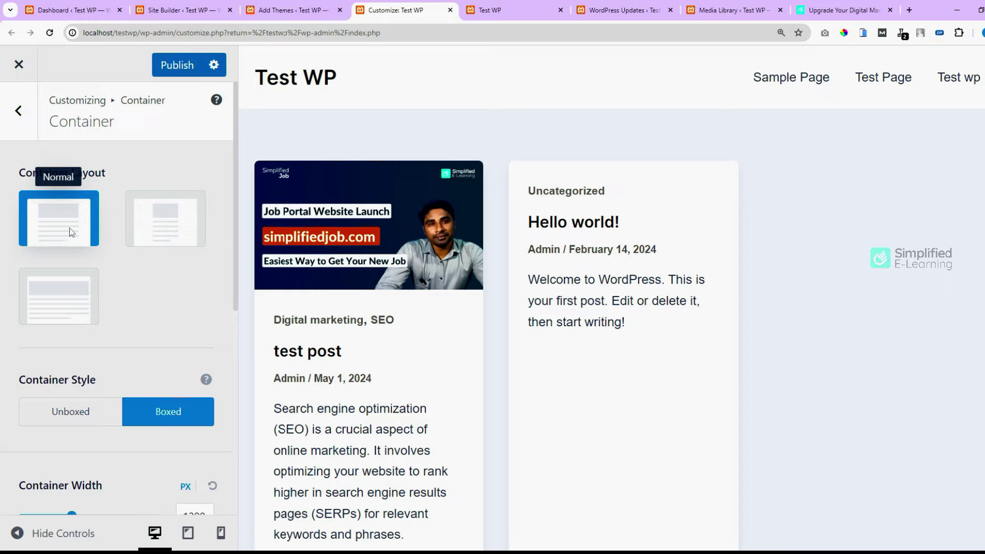
Review the container style and width settings, and open the global button settings
scroll(94, 302, "down", 5)
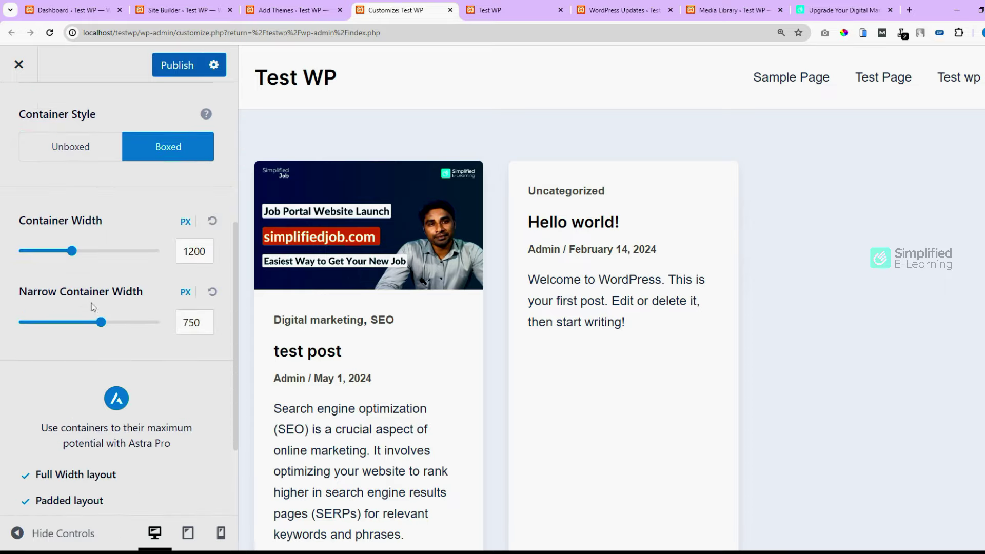
left_click(190, 257)
scroll(169, 285, "up", 5)
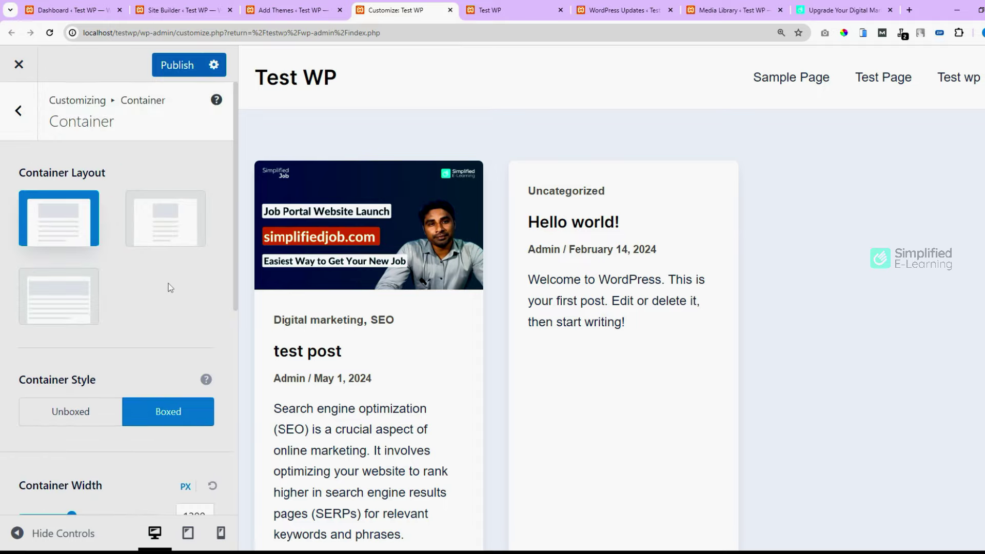
left_click(18, 110)
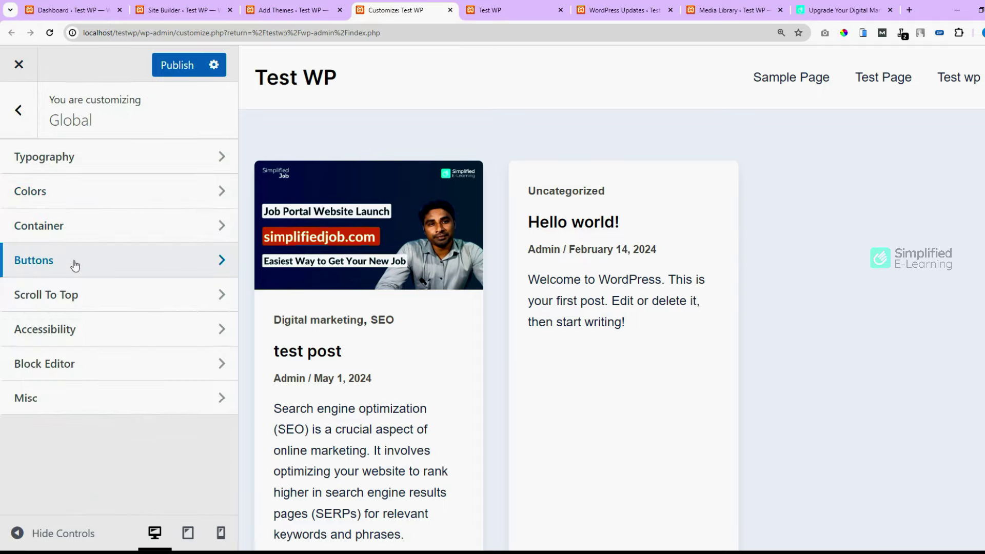
left_click(72, 259)
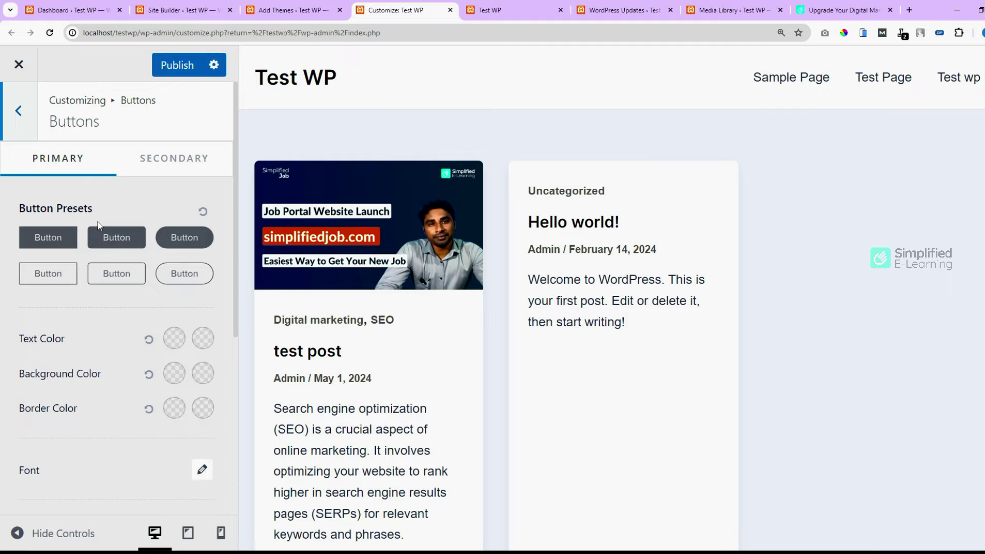
Review the global Scroll To Top settings, including the display device, position and icon size options
scroll(397, 367, "down", 3)
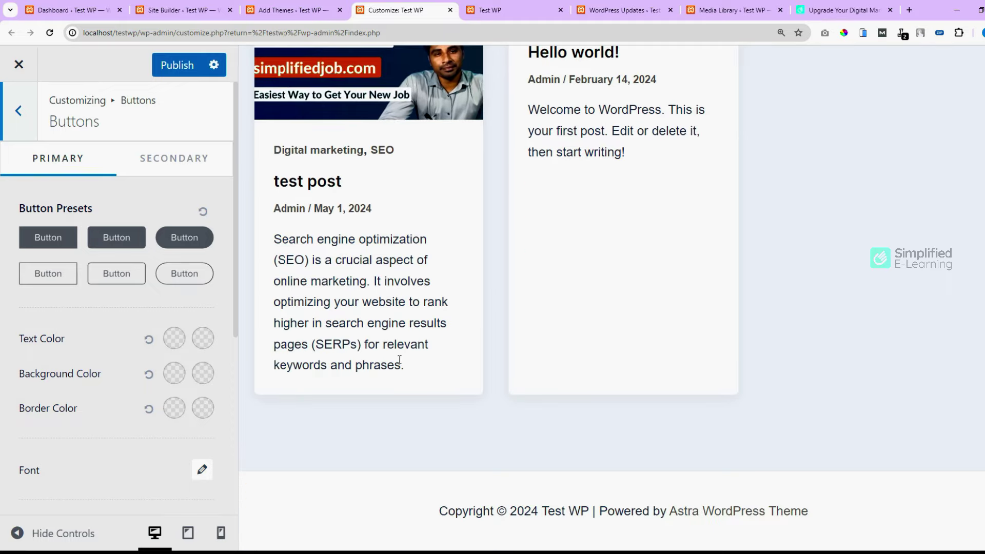
left_click(26, 124)
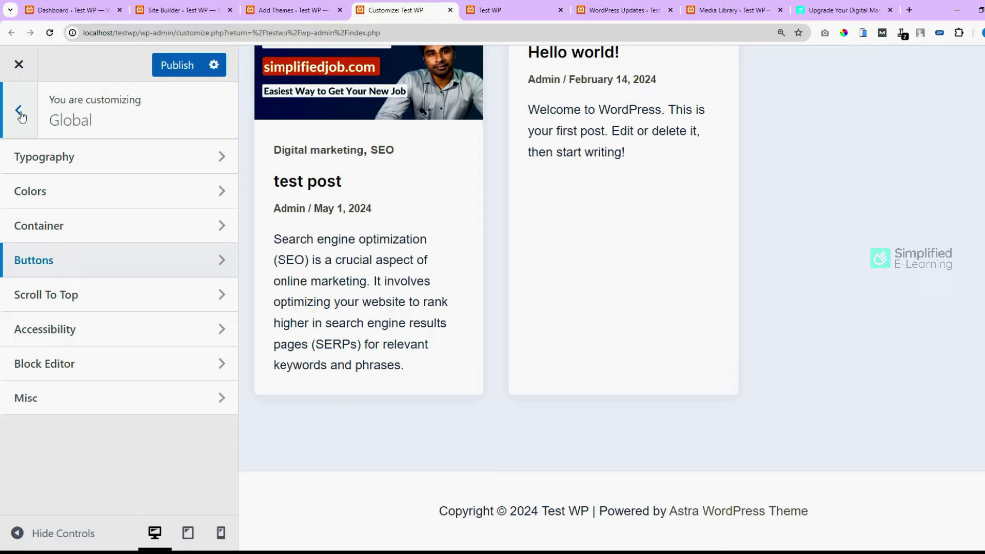
left_click(79, 294)
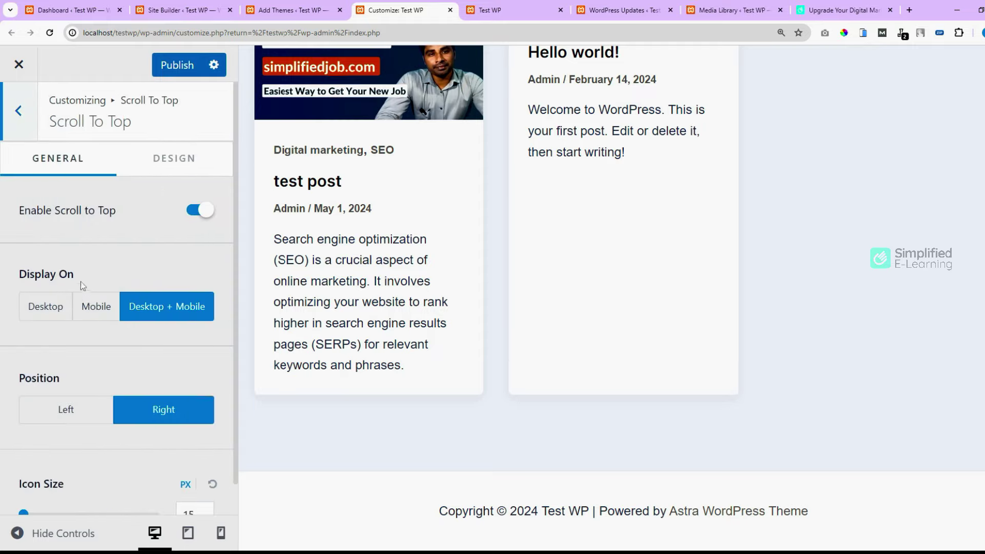
scroll(82, 287, "down", 1)
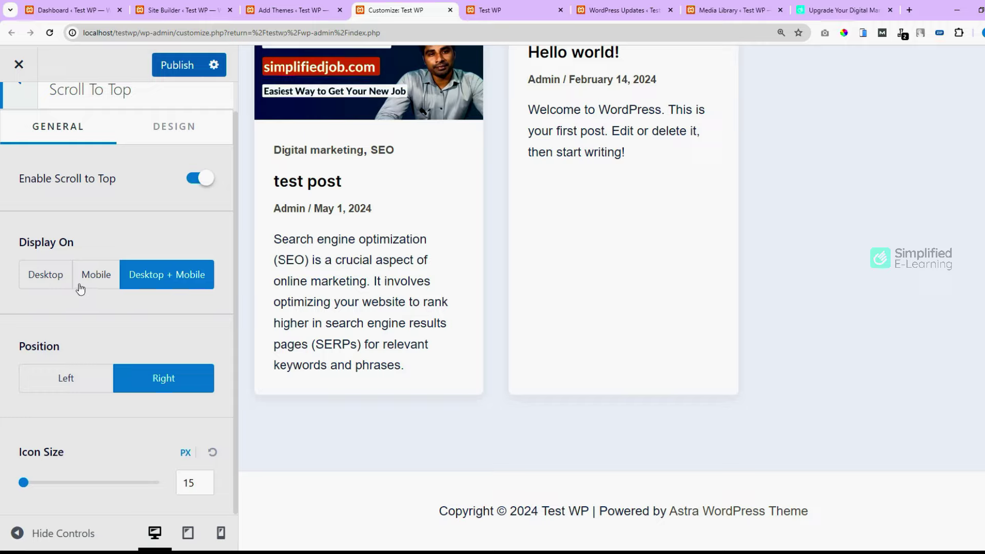
scroll(82, 288, "up", 1)
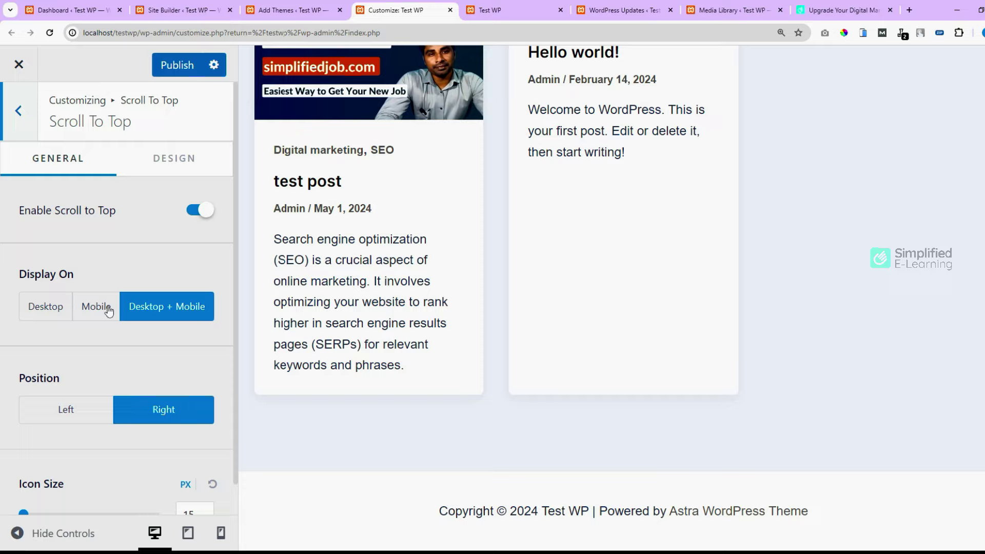
left_click(22, 124)
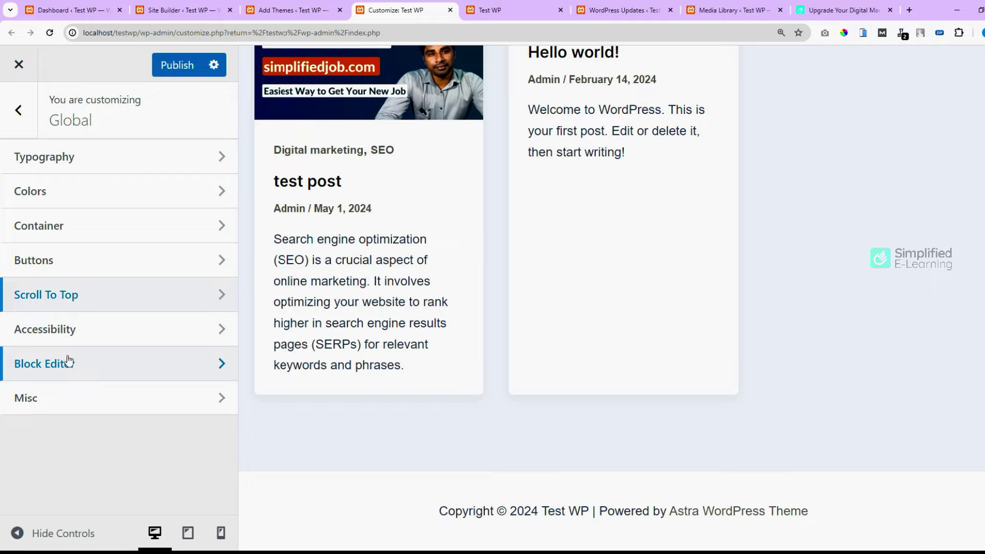
Open the site title and logo element in the Header Builder and change the site title to "Simplified Job.com"
left_click(19, 110)
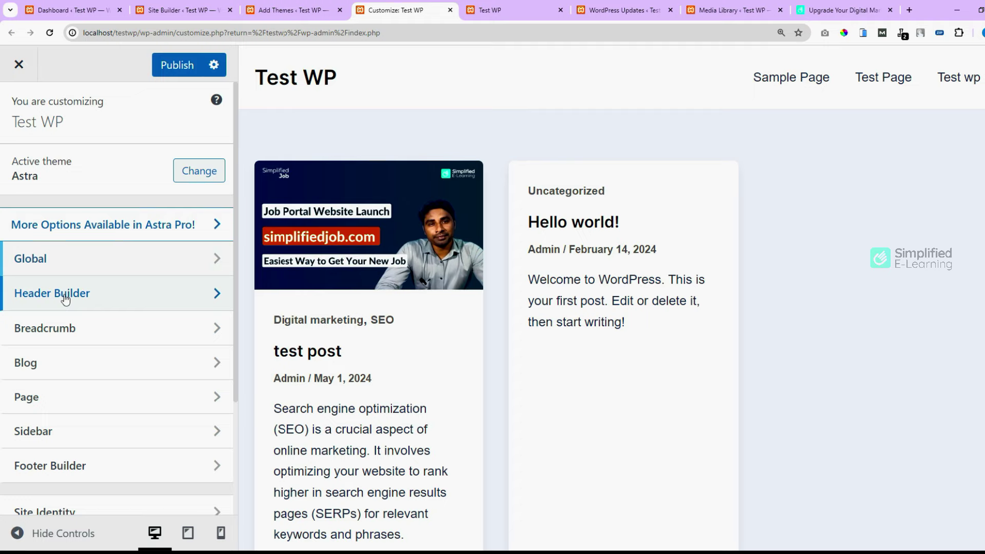
left_click(63, 294)
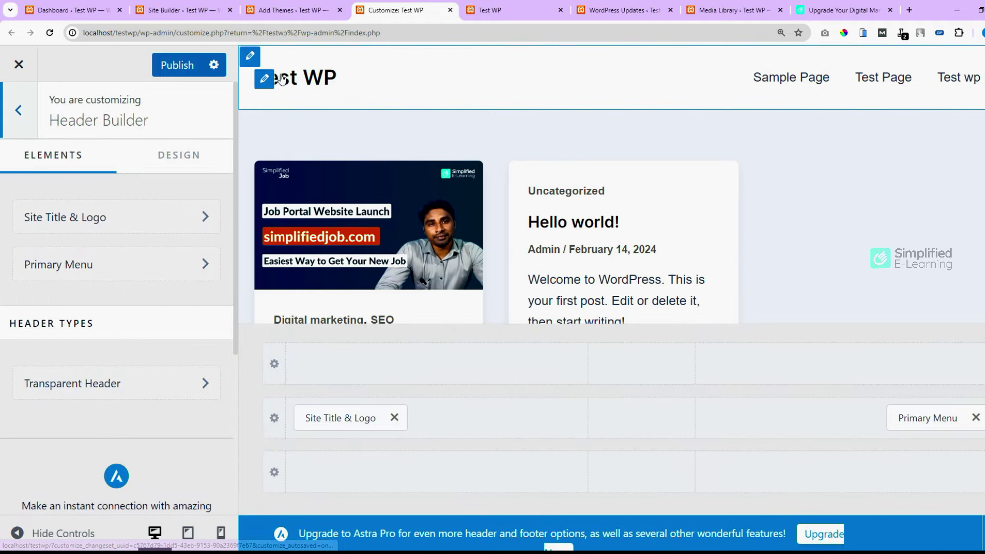
left_click(78, 217)
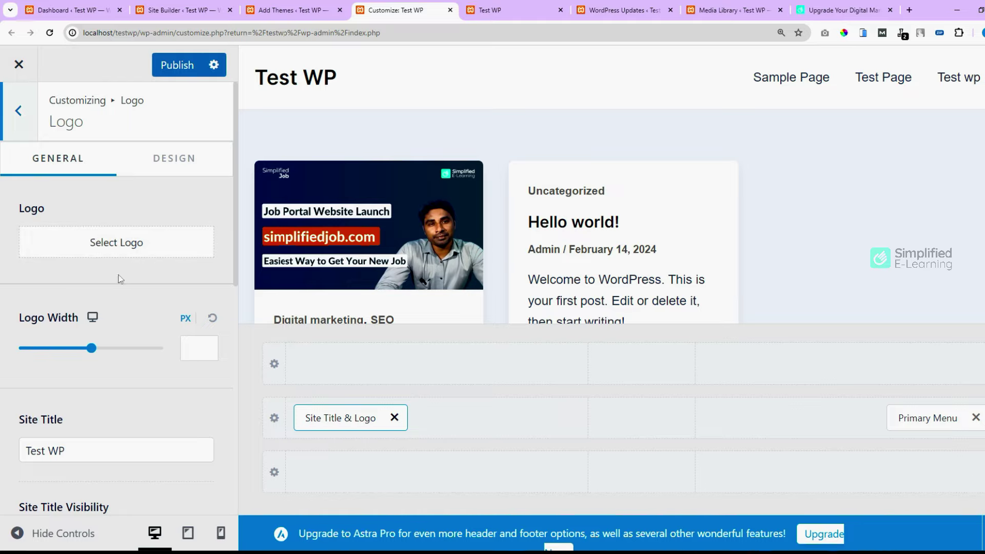
left_click_drag(66, 451, 2, 454)
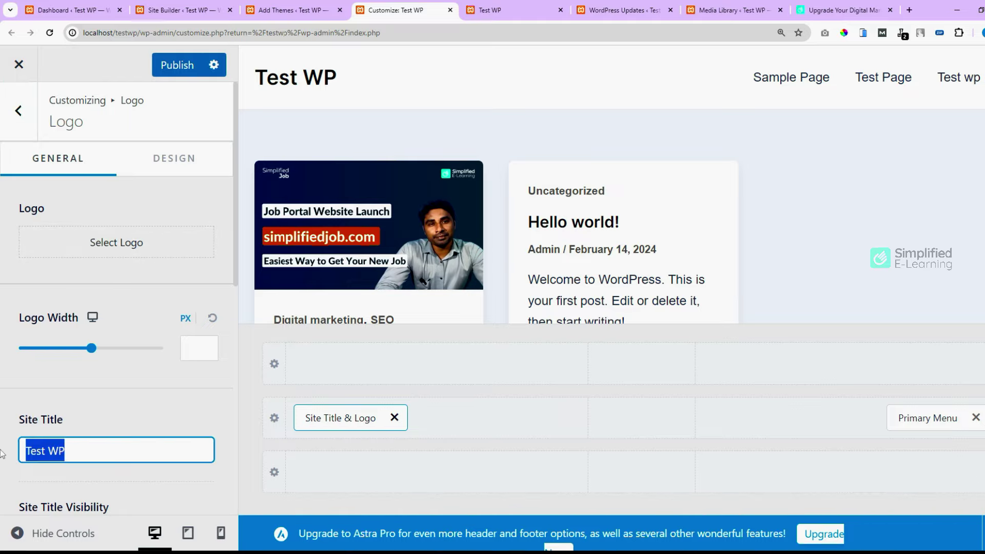
type("Simplified Job.com")
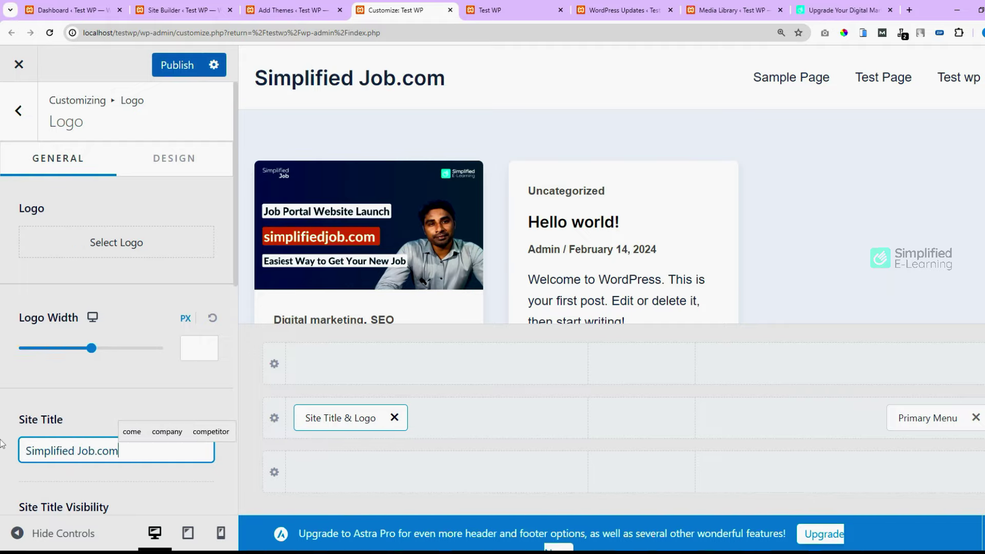
left_click(98, 401)
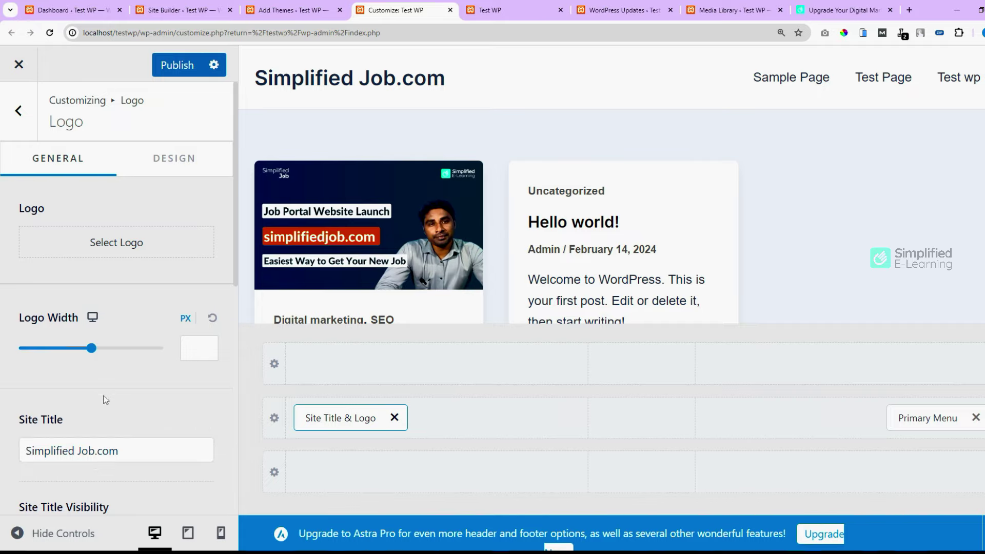
Open the menu locations from the header's Primary Menu element and check which menus are available for the Primary Menu location
left_click(925, 421)
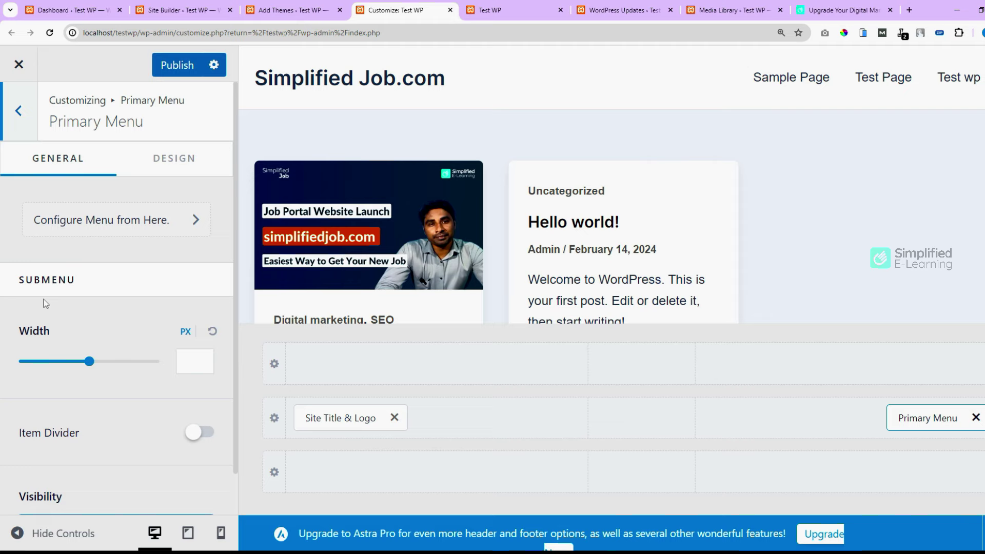
left_click(129, 218)
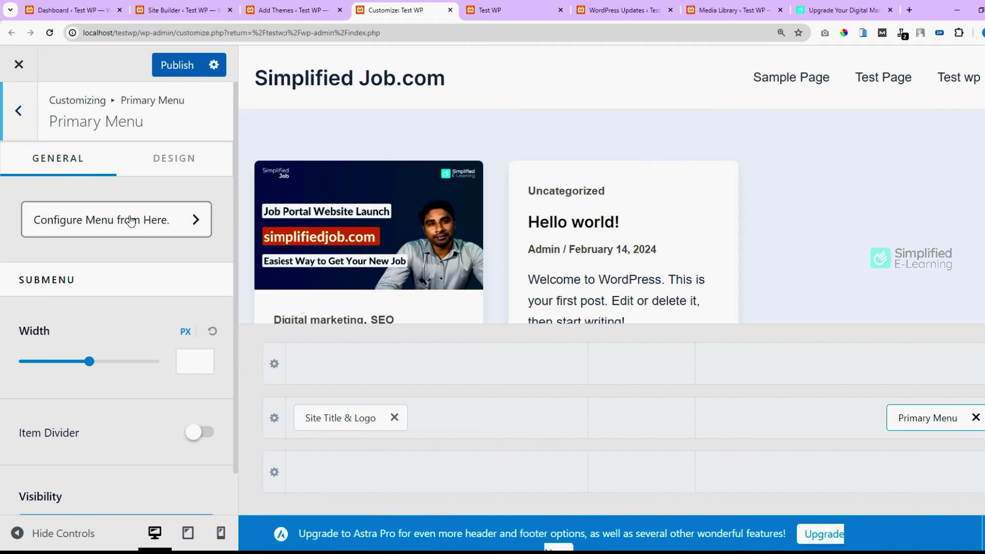
left_click(106, 344)
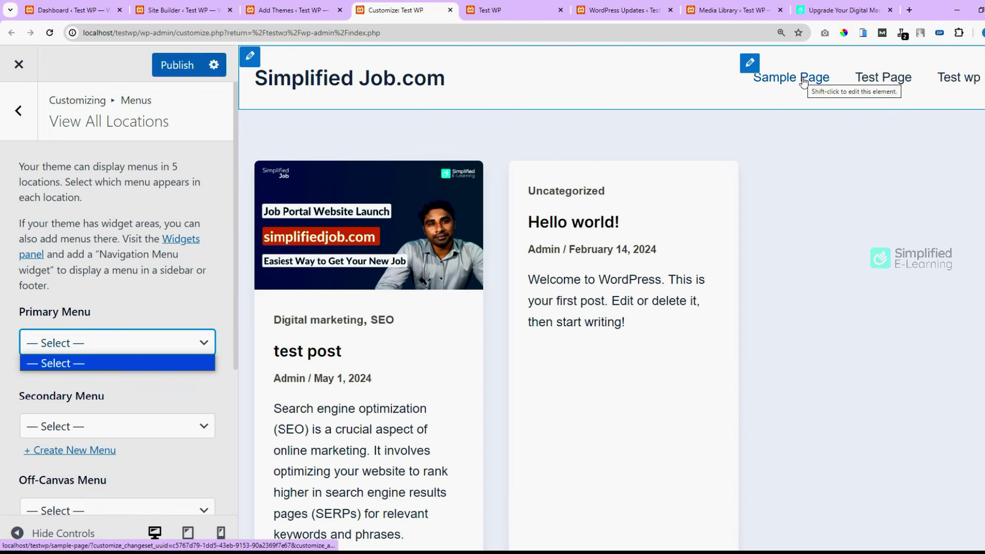
From the WordPress dashboard, create a menu named "Primary Menu" and assign it to the Primary Menu display location
left_click(60, 11)
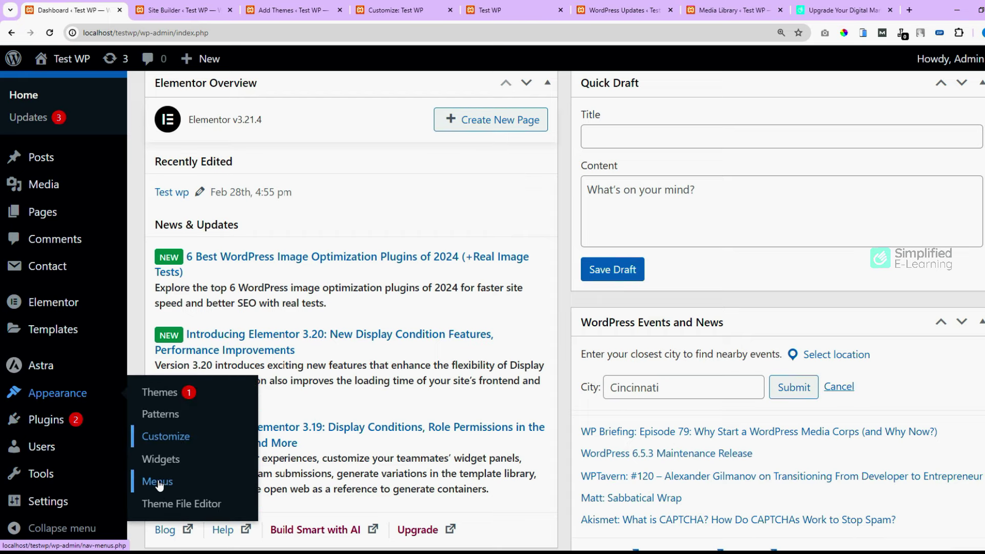
left_click(158, 482)
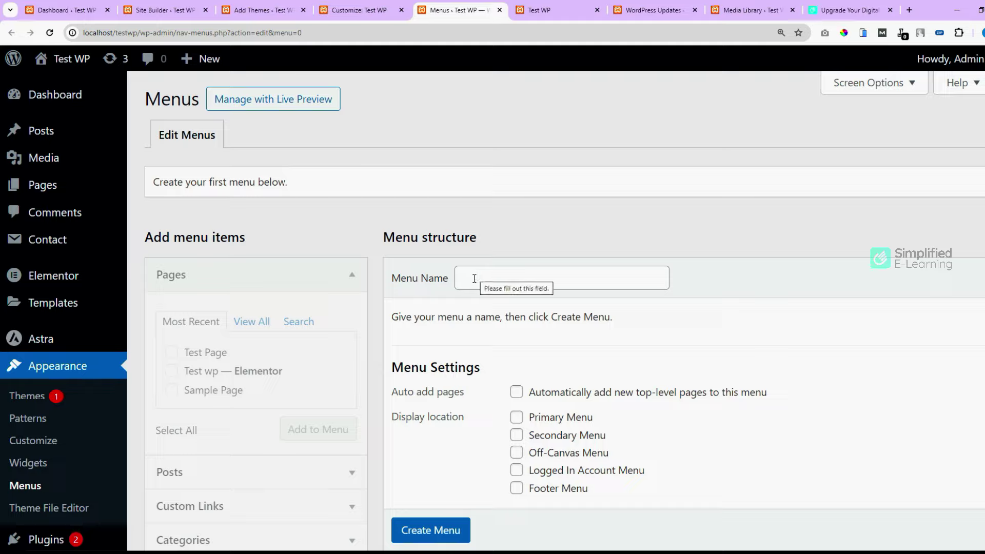
left_click(474, 279)
type("Primary ")
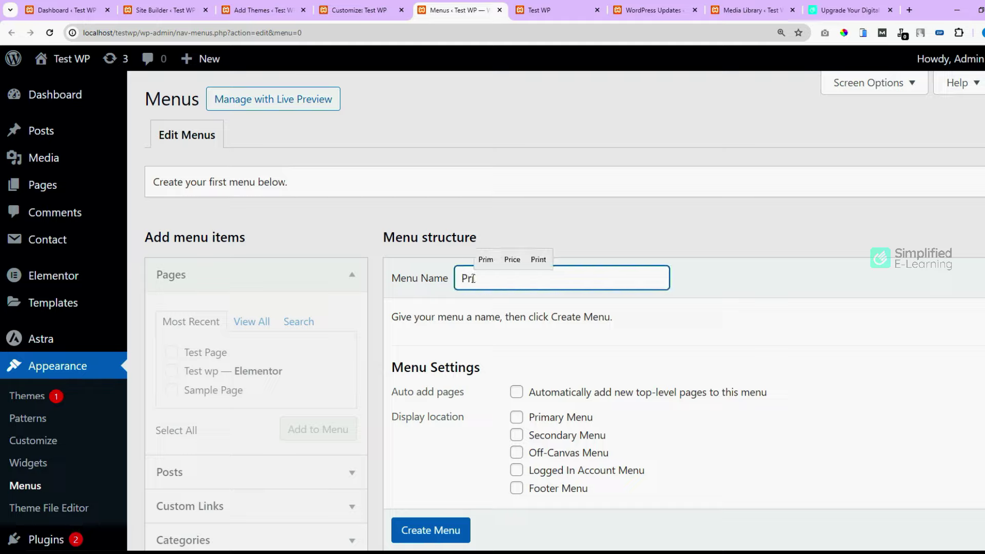
type("Menu")
left_click(532, 235)
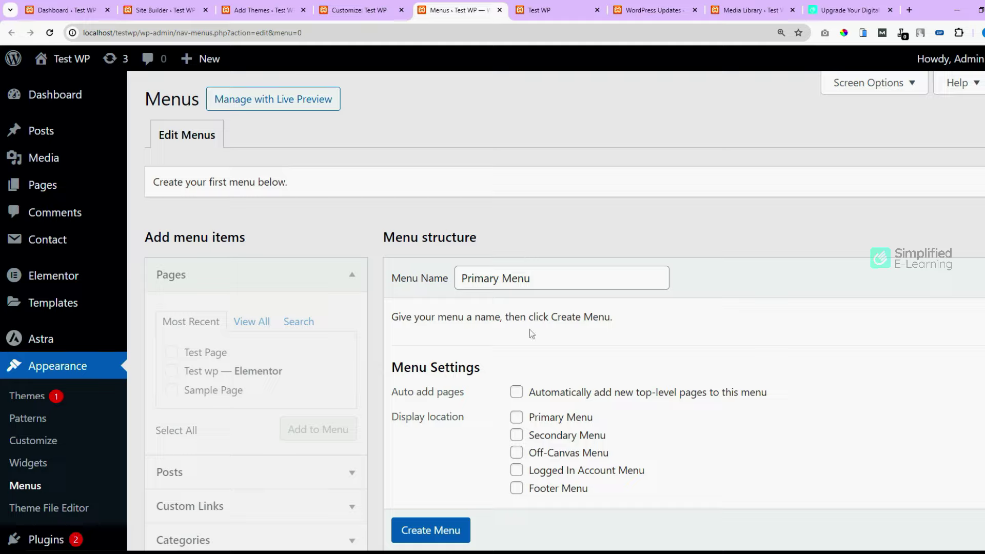
left_click(516, 419)
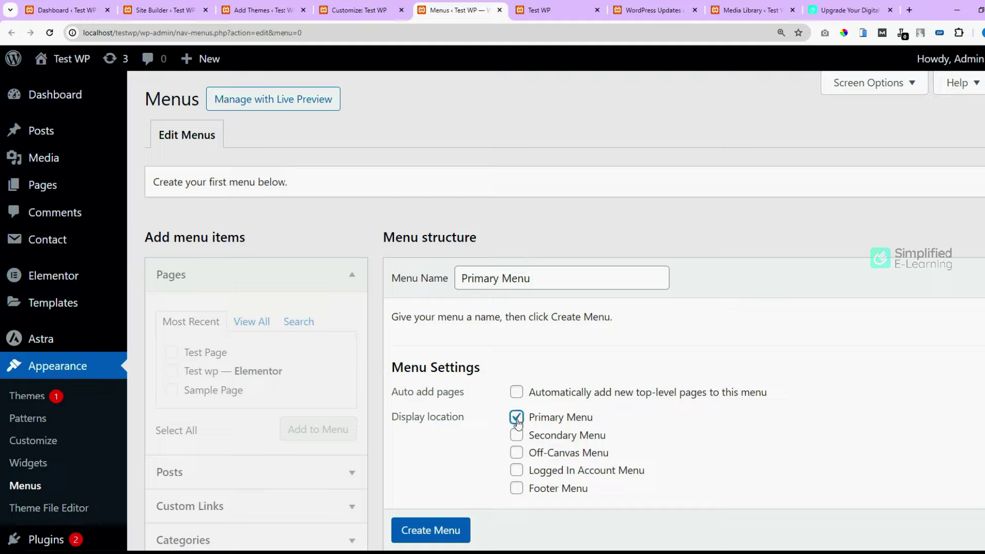
left_click(418, 534)
Add the pages Test Page and Test wp and the post "test post" to the new menu
scroll(418, 537, "down", 1)
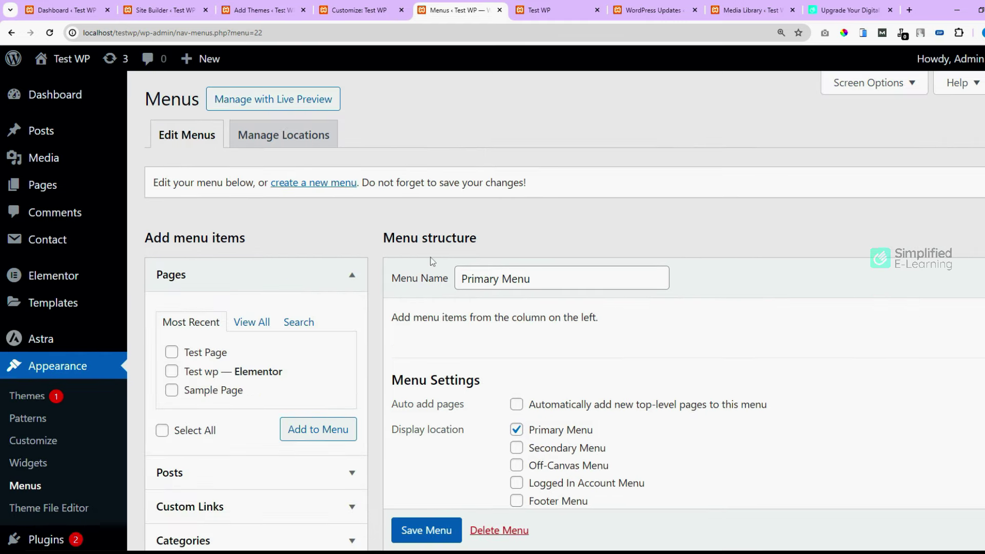
scroll(308, 292, "down", 2)
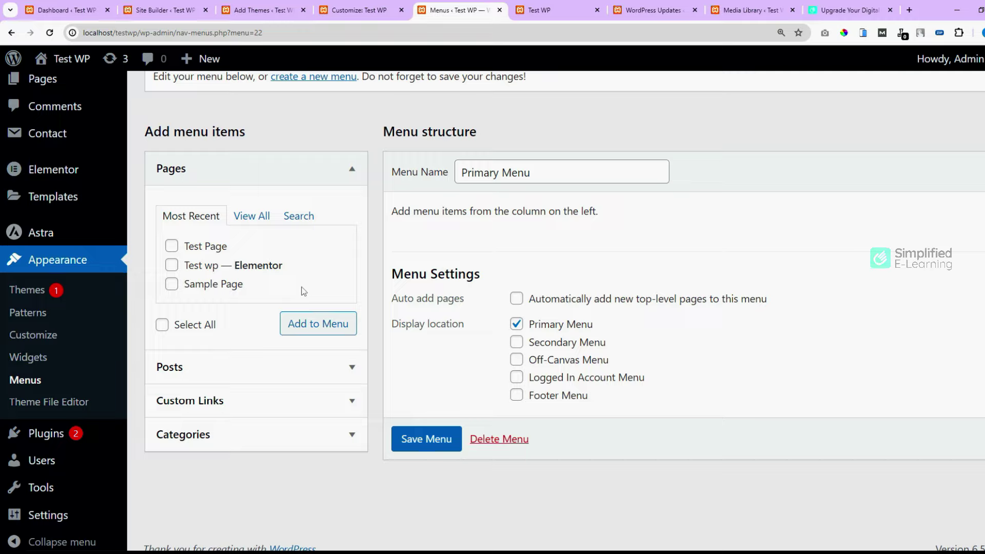
left_click(172, 246)
left_click(172, 265)
left_click(314, 325)
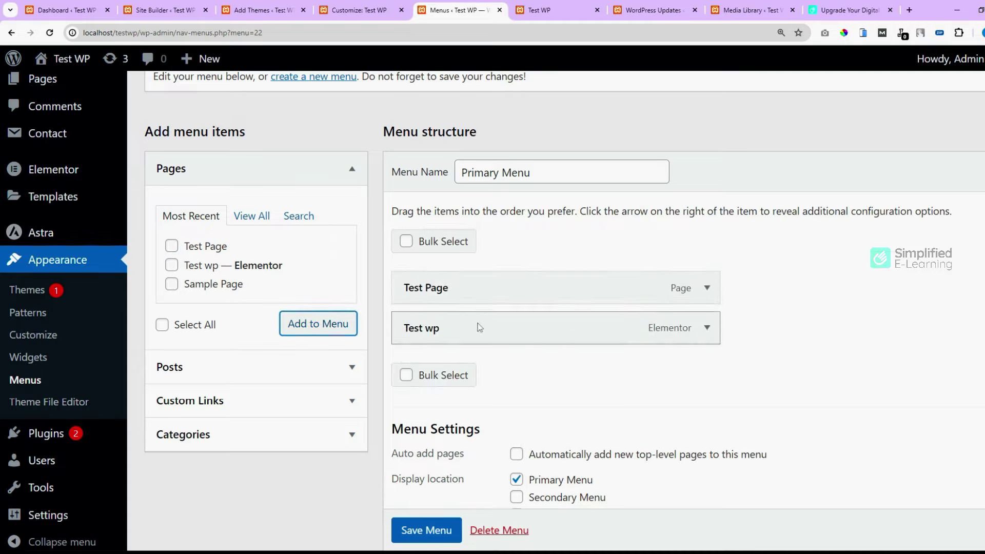
left_click(352, 367)
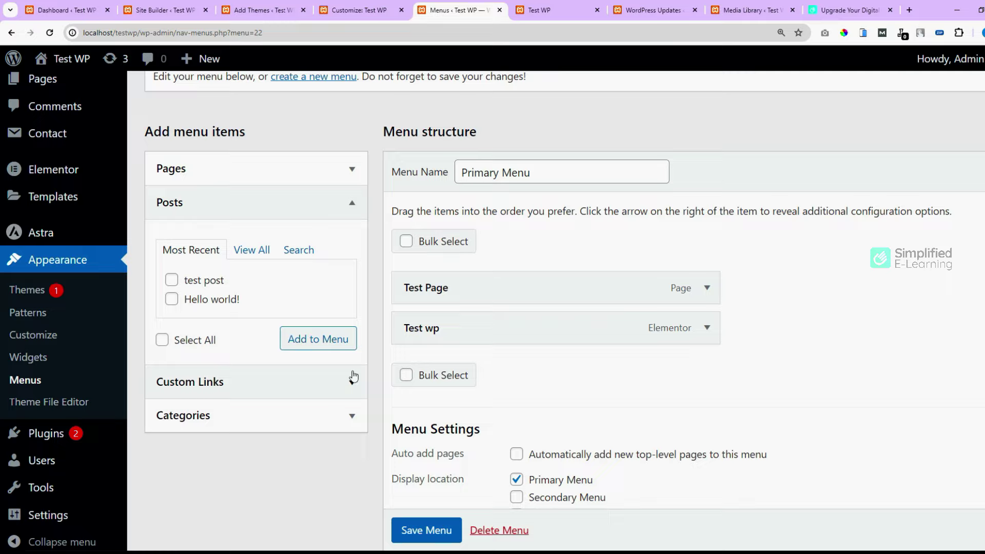
left_click(172, 280)
left_click(311, 342)
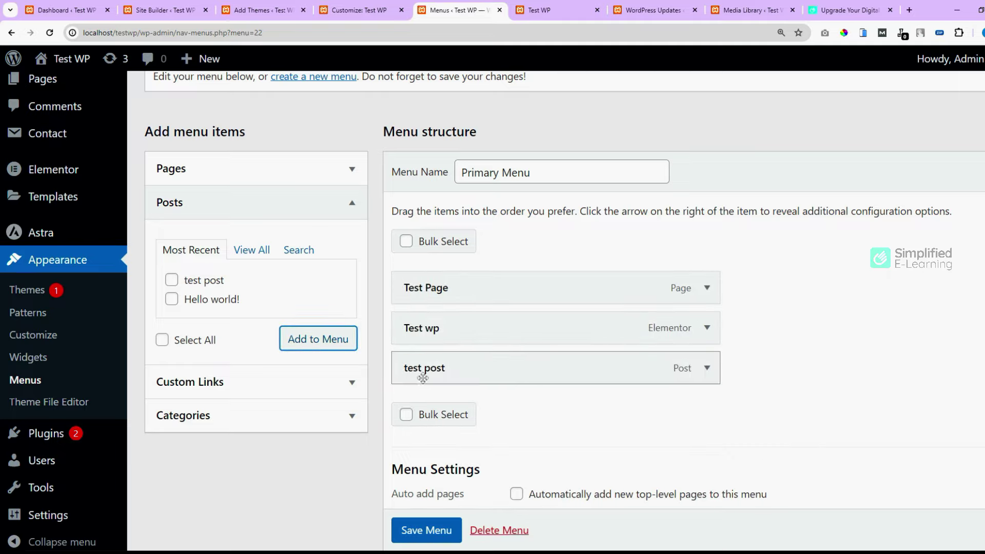
Add a custom link with the URL "#" and the link text "Jobs" to the menu
left_click(352, 383)
left_click(258, 318)
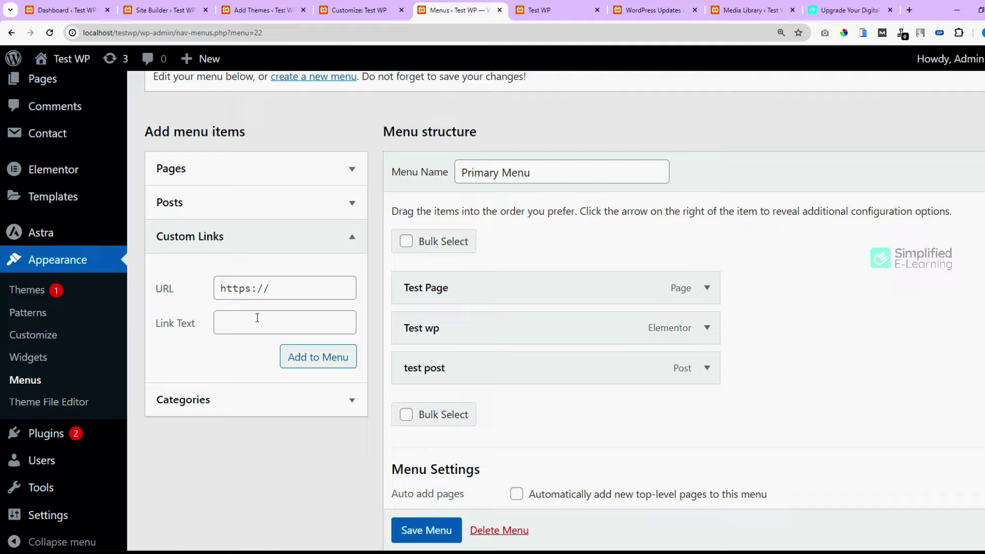
left_click(261, 290)
type("#")
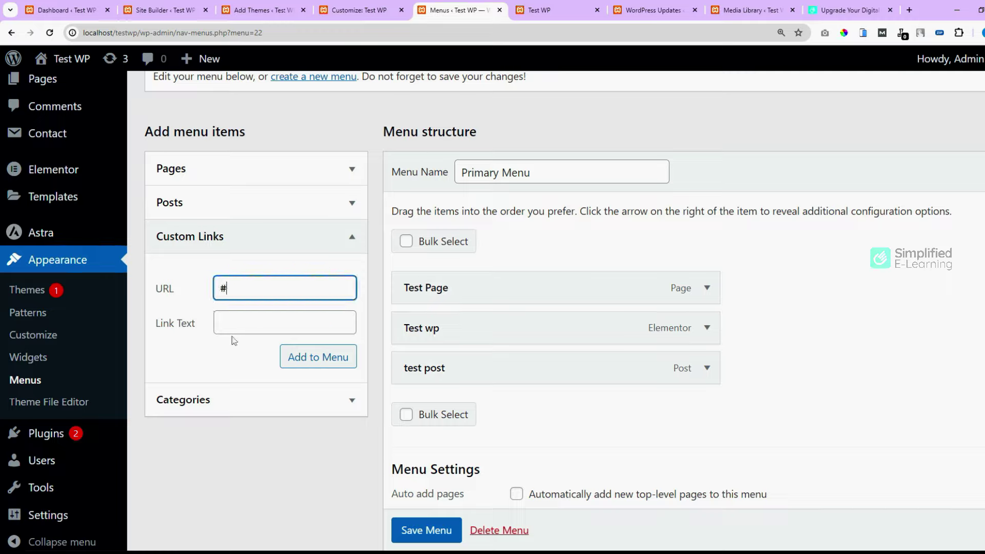
left_click(243, 324)
type("Jo")
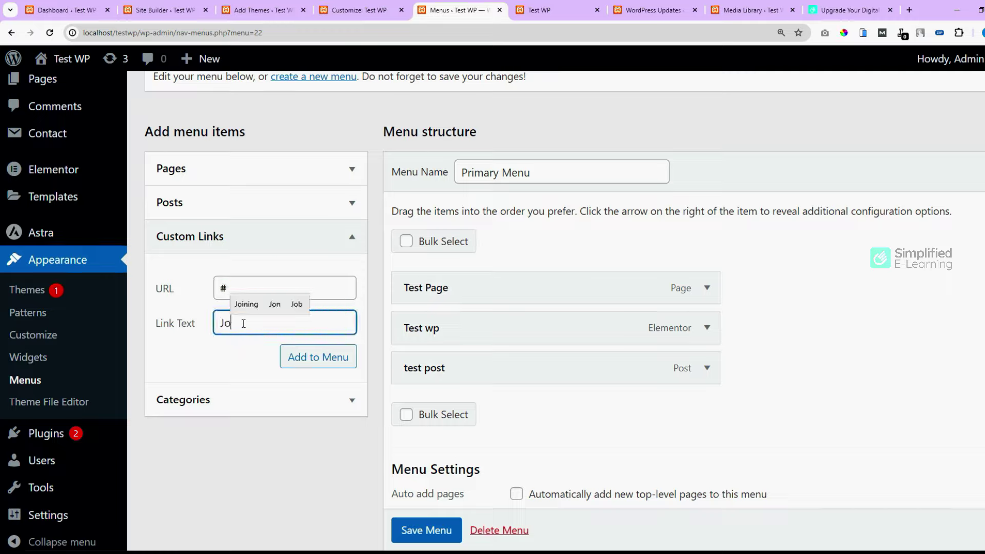
type("bs")
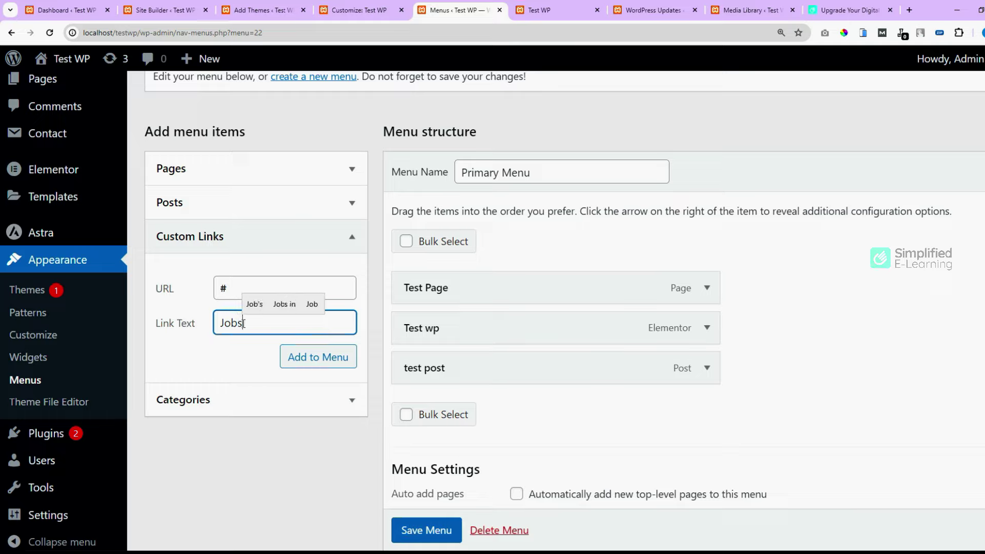
left_click(303, 359)
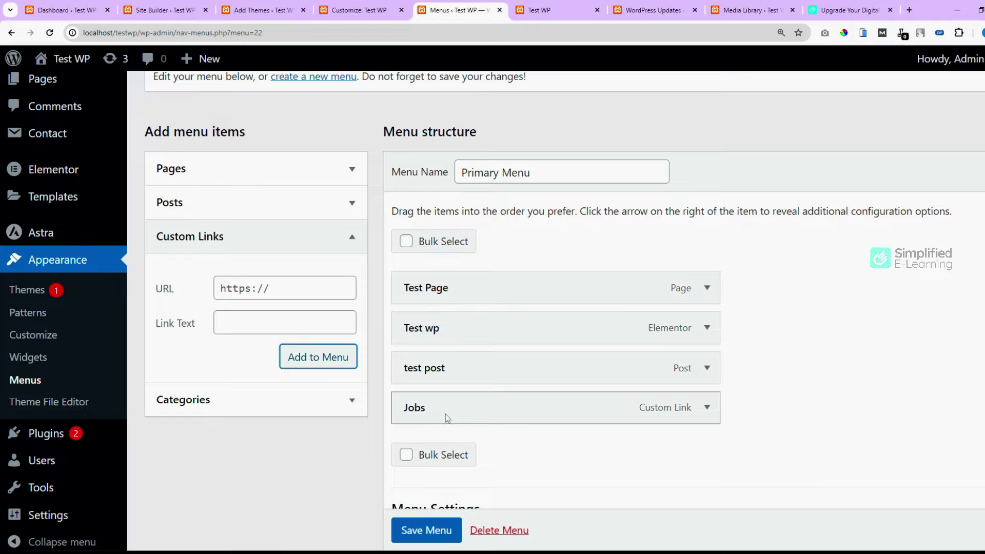
Move Jobs to the start of the menu structure and nest Test wp and test post under it as sub items
left_click_drag(445, 418, 441, 290)
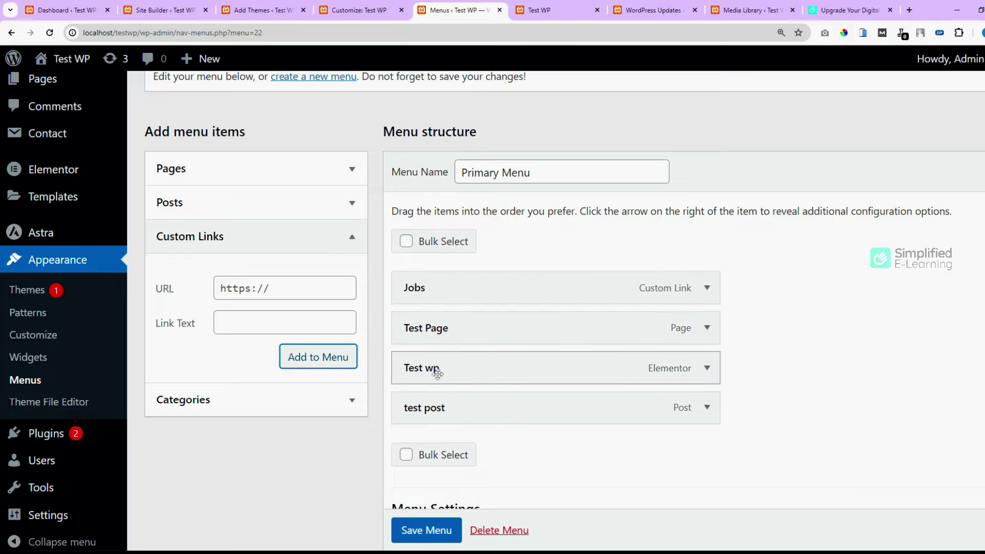
left_click_drag(437, 373, 467, 332)
left_click_drag(447, 412, 476, 378)
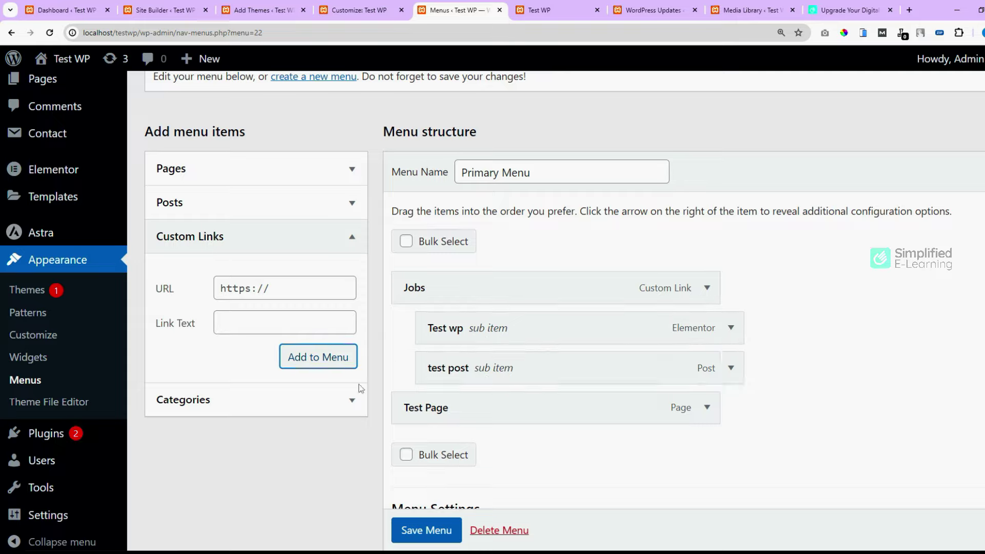
Add the Digital marketing category to the menu
left_click(348, 405)
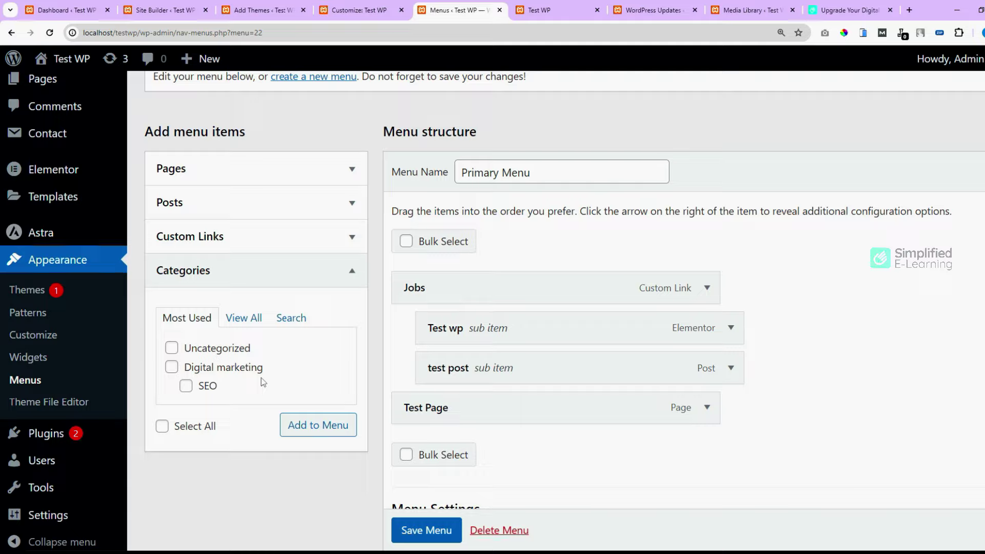
left_click(172, 368)
left_click(315, 432)
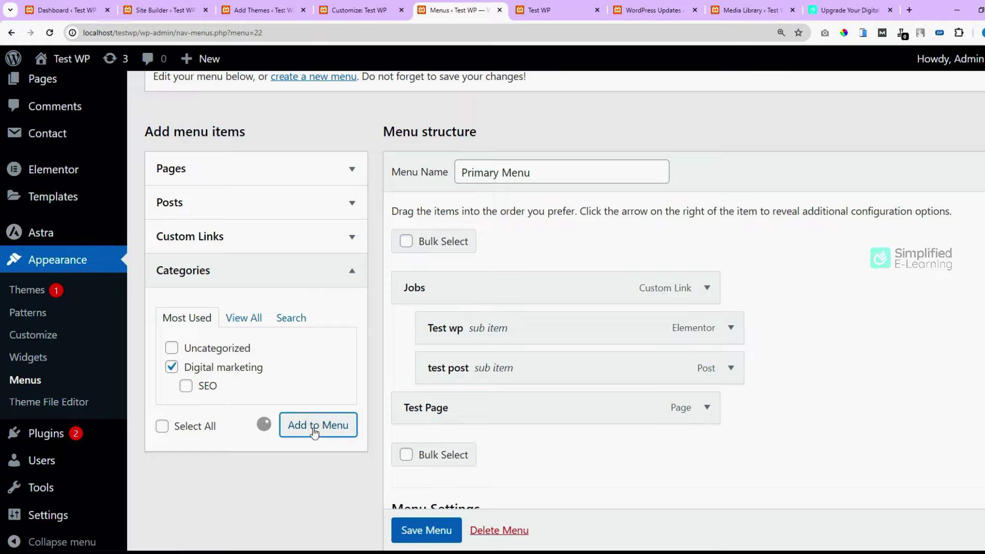
Switch to the Simplified E-Learning website and inspect its header navigation and the Guide submenu as a menu example
left_click(832, 14)
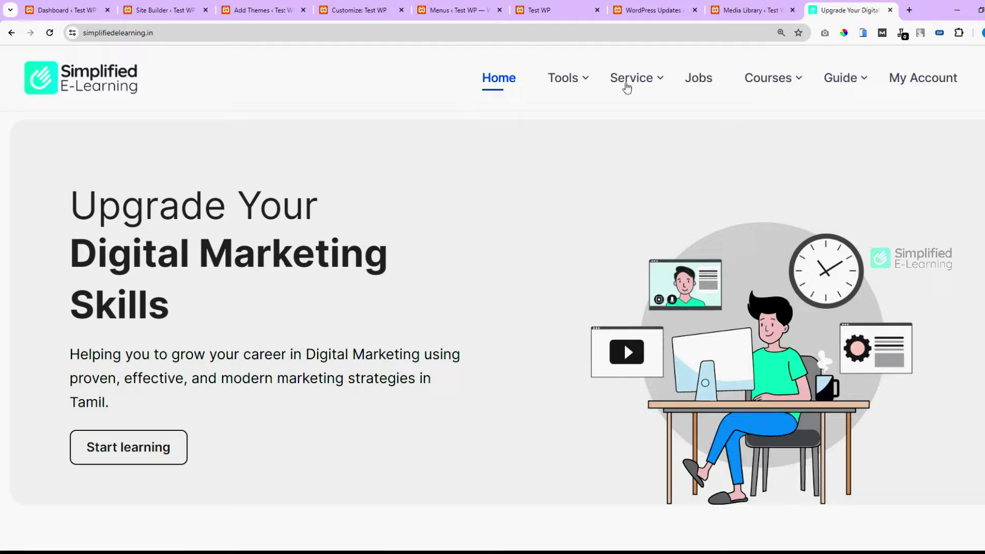
mouse_move(558, 84)
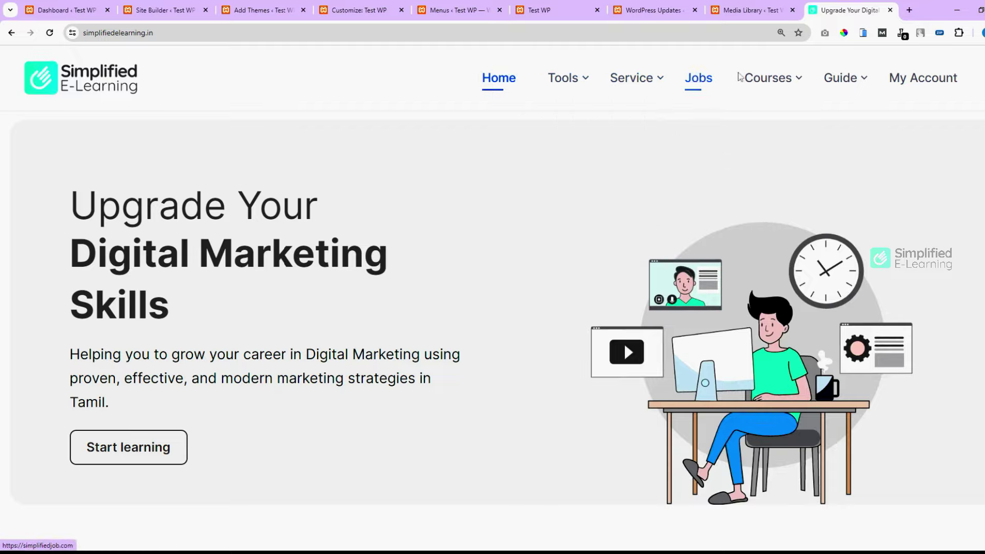
mouse_move(855, 81)
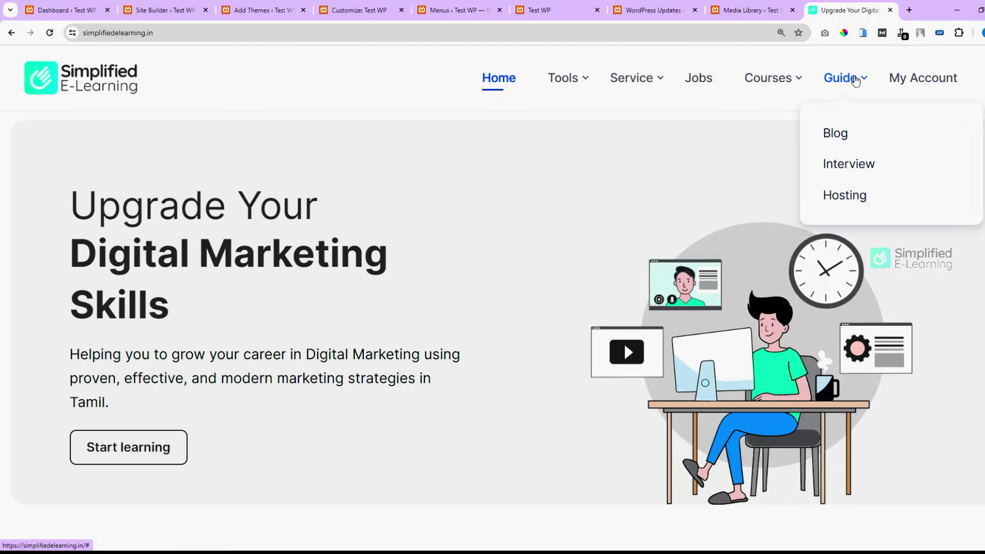
Return to the WordPress menu editor and save the Primary Menu
left_click(451, 10)
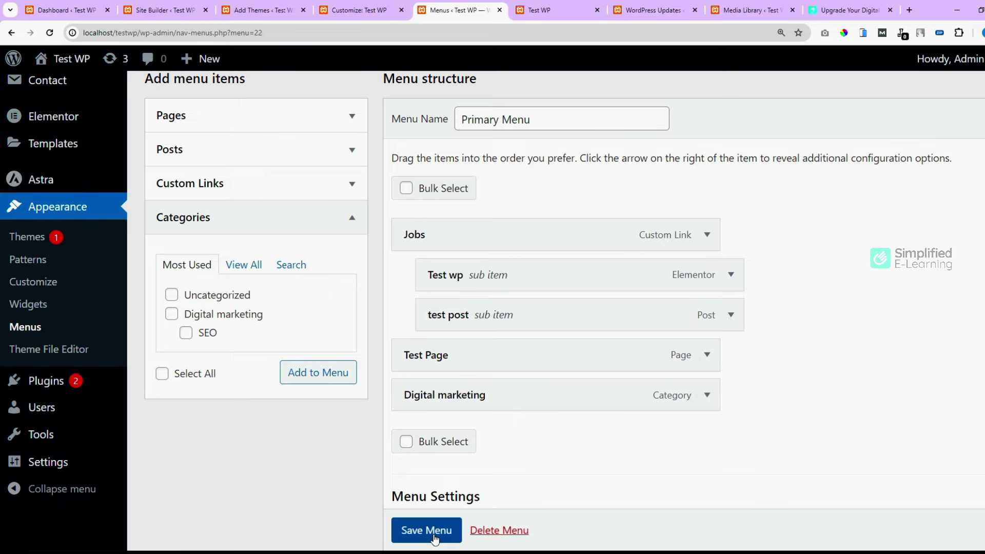
scroll(434, 539, "down", 1)
left_click(434, 536)
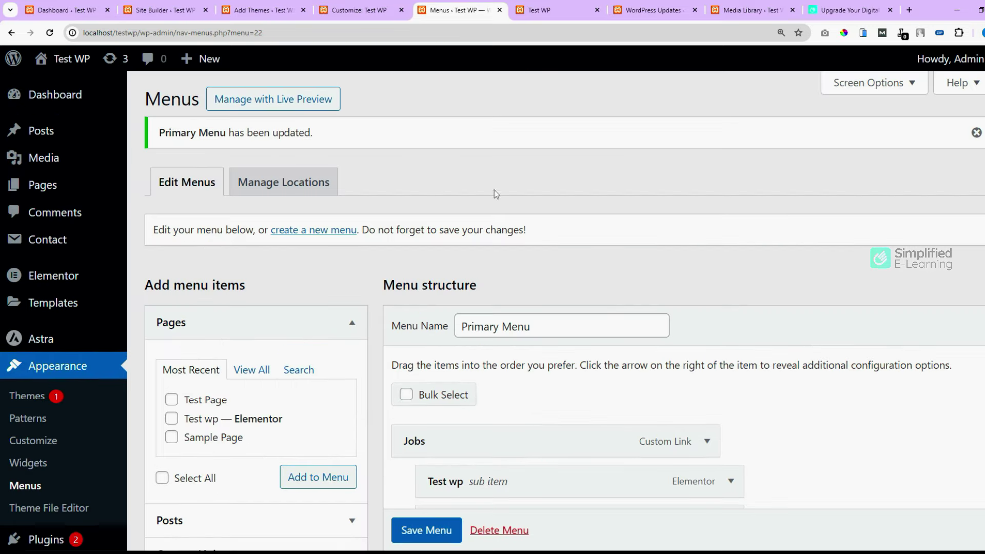
Reload the Test WP site's front page and check the header menu, including the Jobs item
left_click(564, 14)
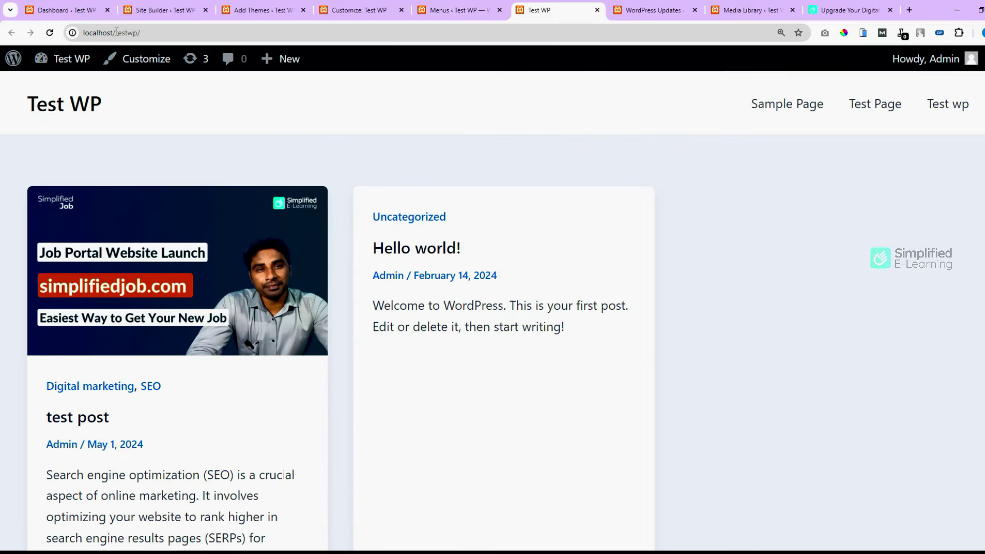
left_click(49, 32)
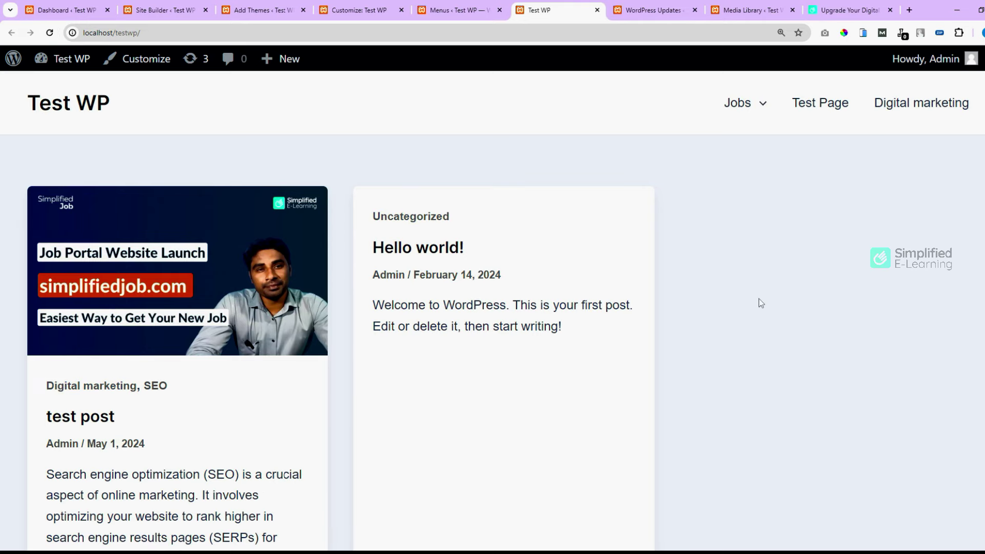
mouse_move(744, 109)
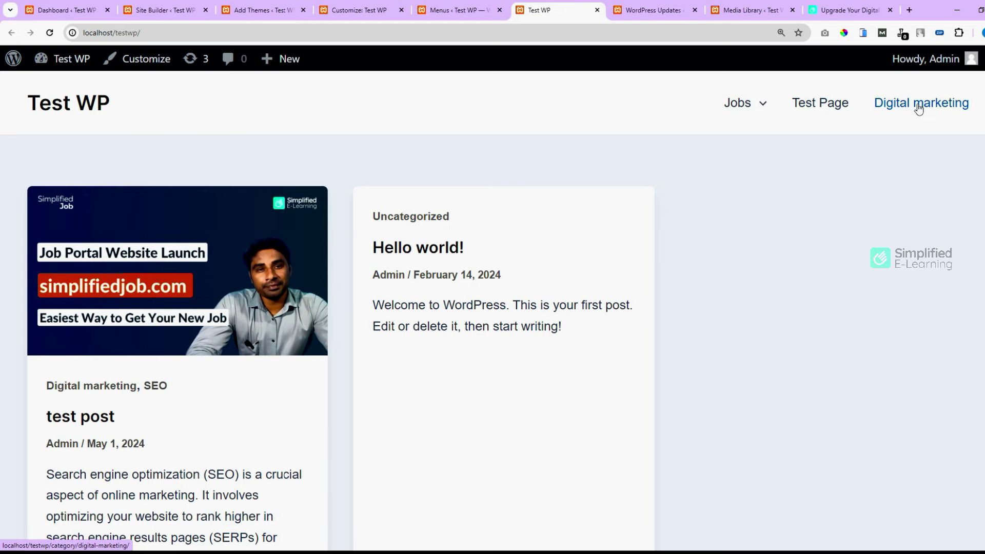
Reload the Customizer without keeping the unsaved changes and choose Primary Menu for the Primary Menu location
left_click(354, 12)
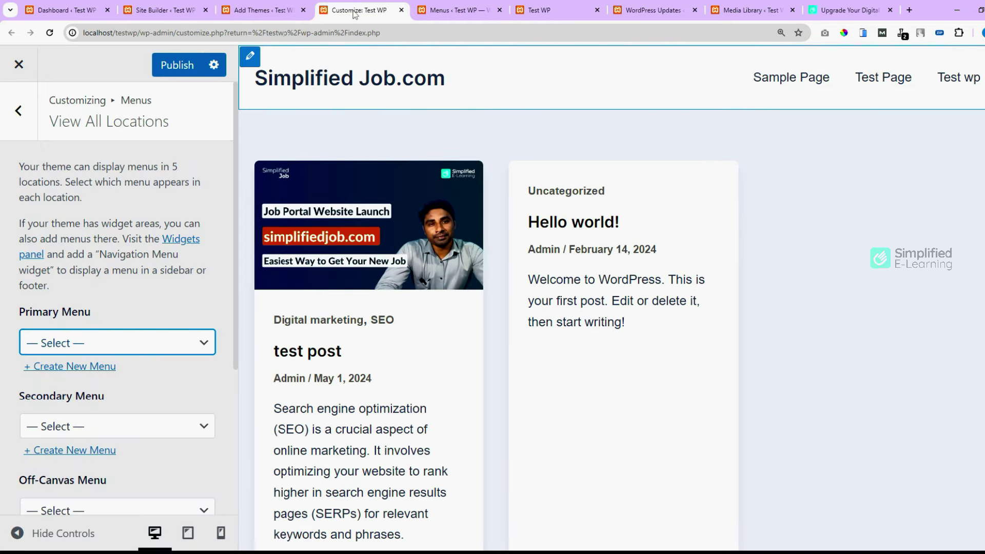
left_click(50, 33)
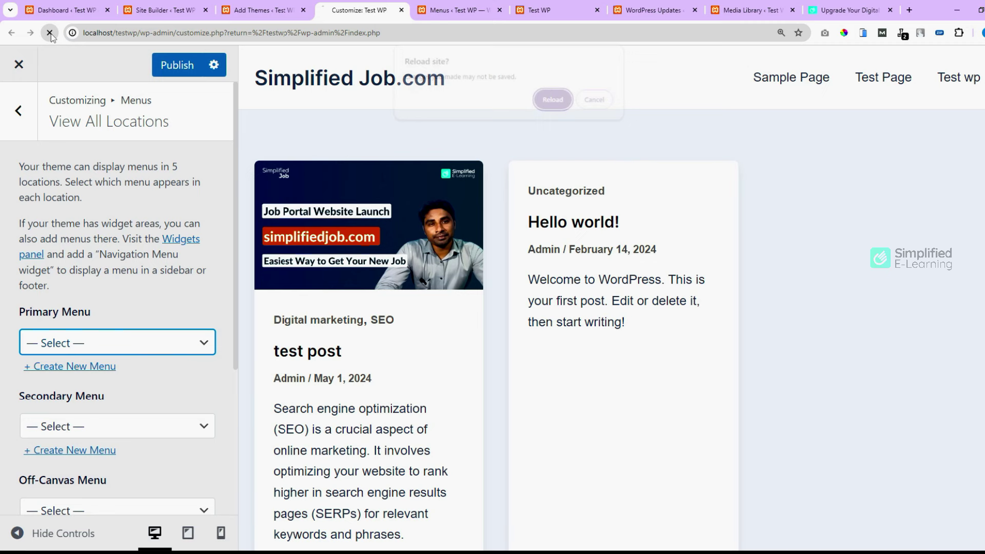
left_click(553, 101)
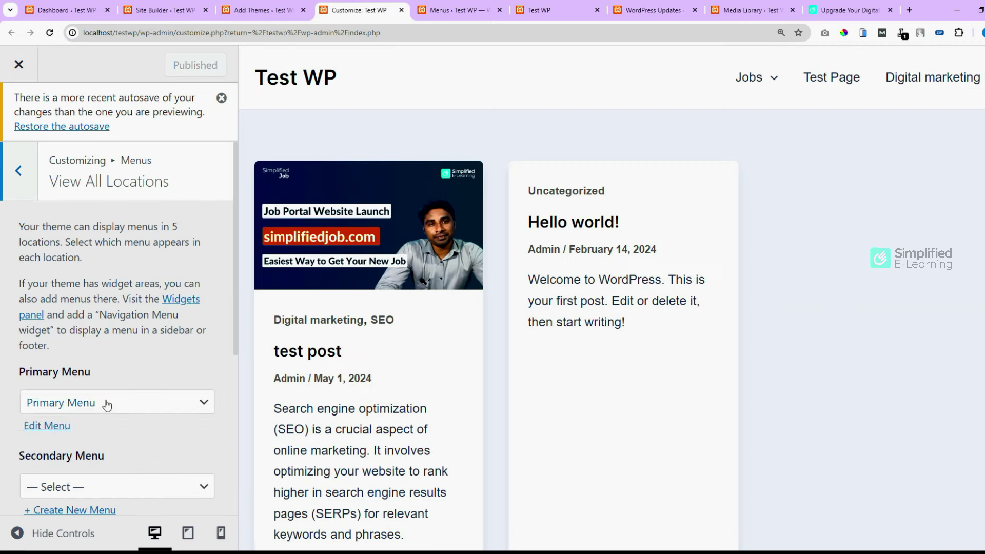
left_click(103, 404)
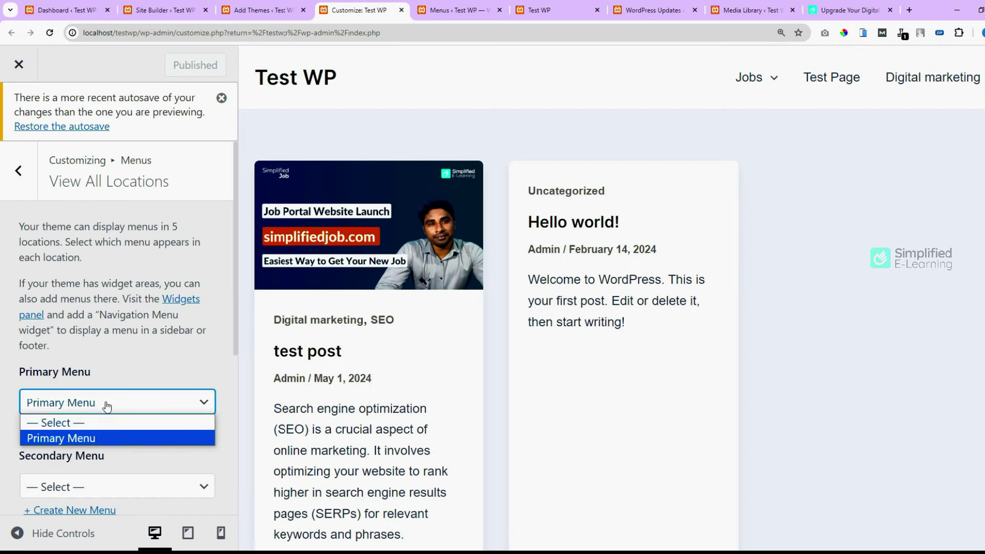
left_click(86, 439)
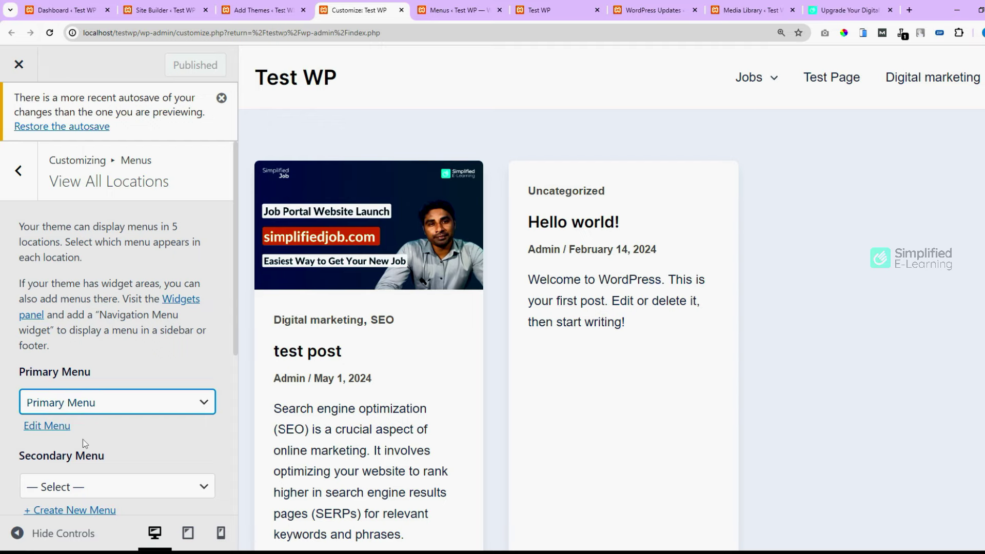
left_click(19, 174)
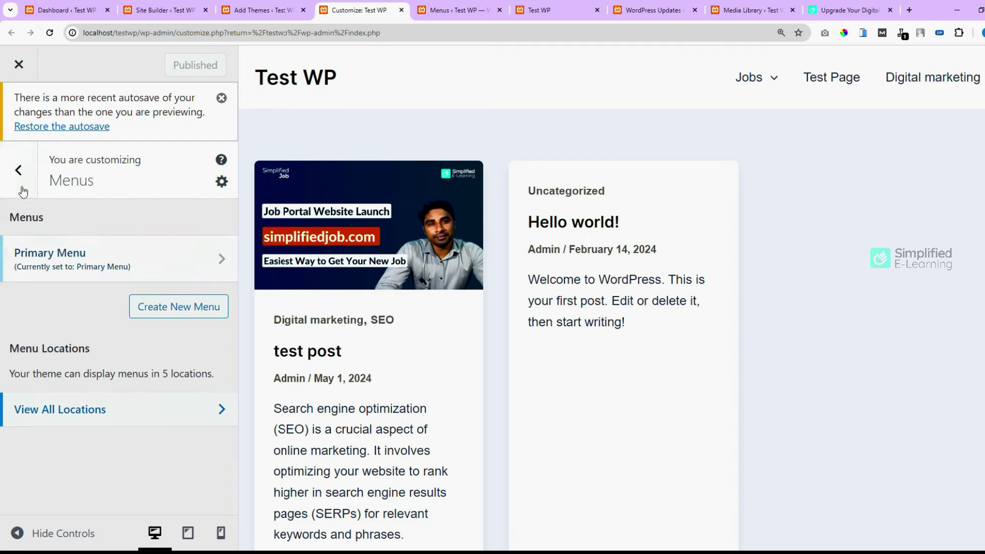
left_click(22, 184)
Look through the Breadcrumb settings and the Blog / Archive settings in the Customizer
left_click(26, 186)
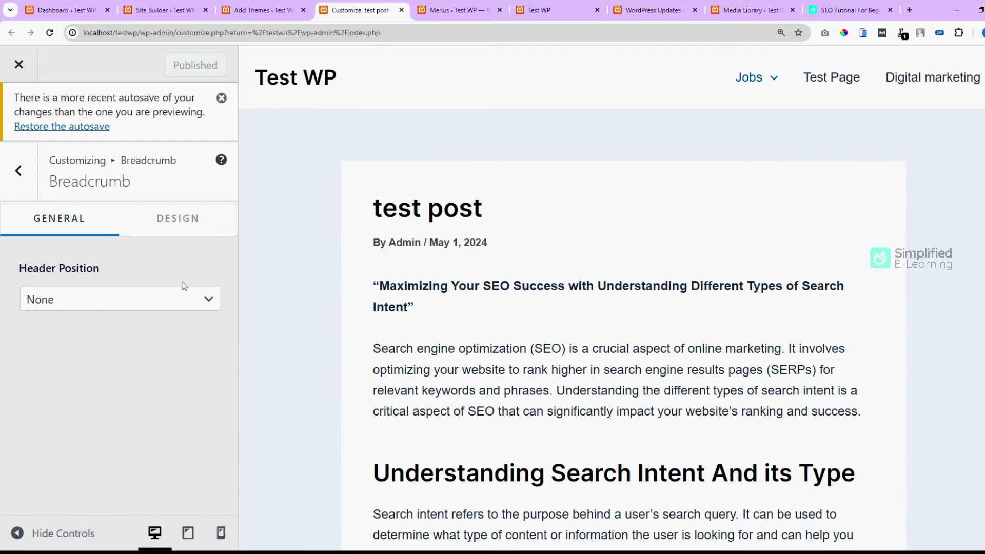
left_click(22, 181)
left_click(68, 274)
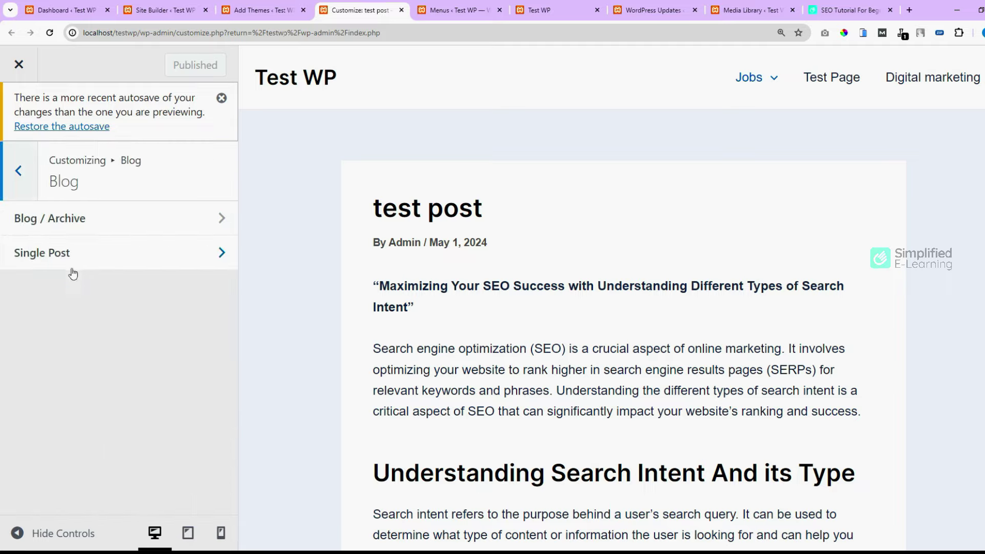
left_click(79, 230)
scroll(536, 411, "down", 5)
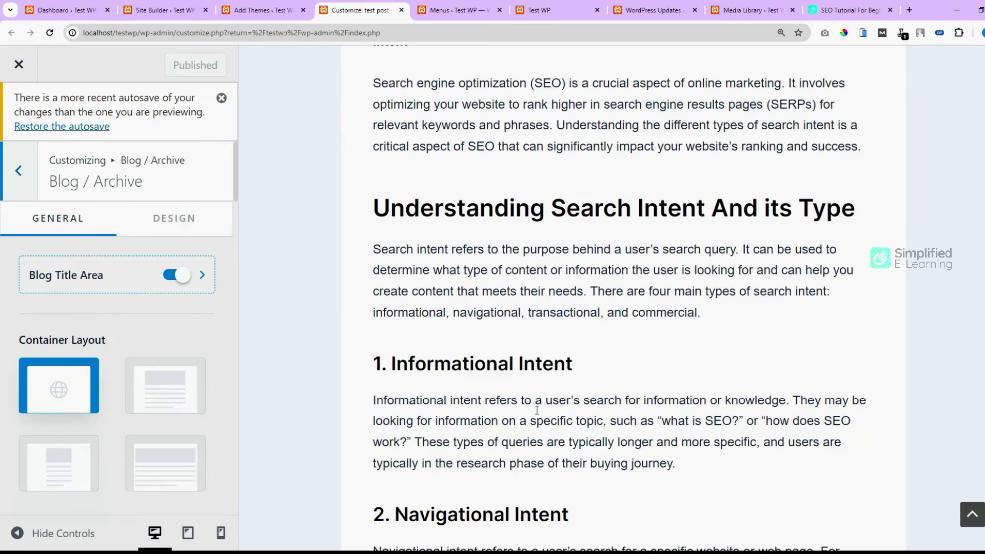
key("Escape")
key("Escape")
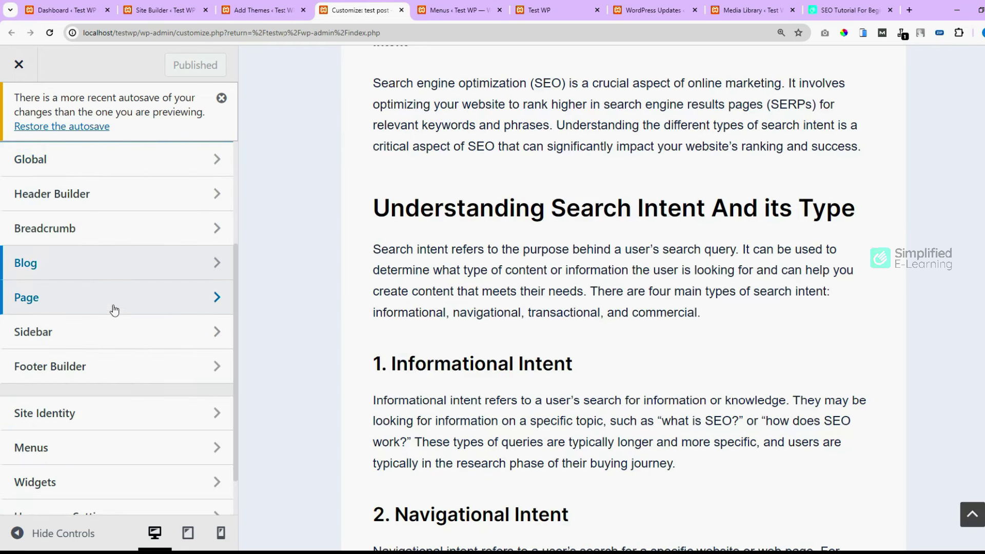
Look at the Page options and the Sidebar layout settings in the Customizer
left_click(84, 305)
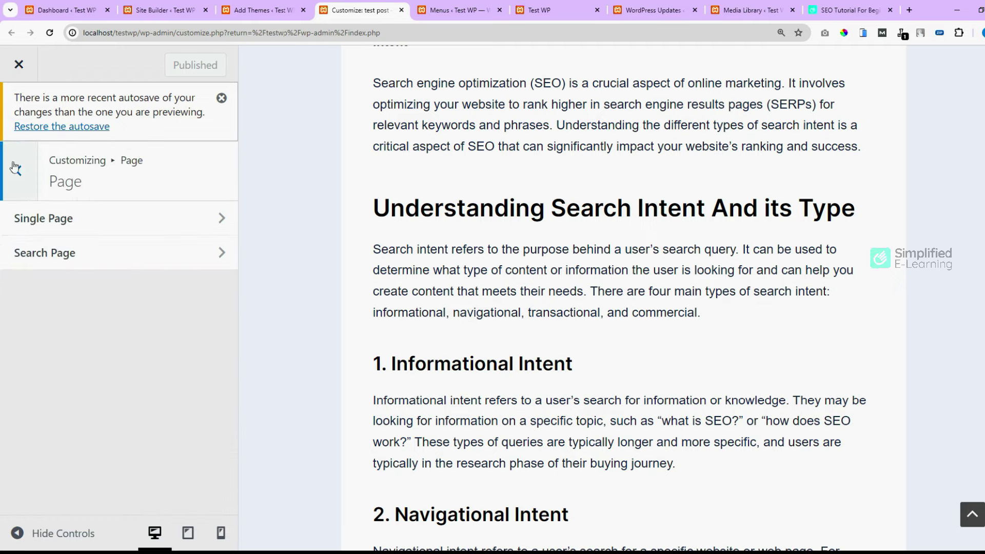
left_click(13, 168)
left_click(60, 344)
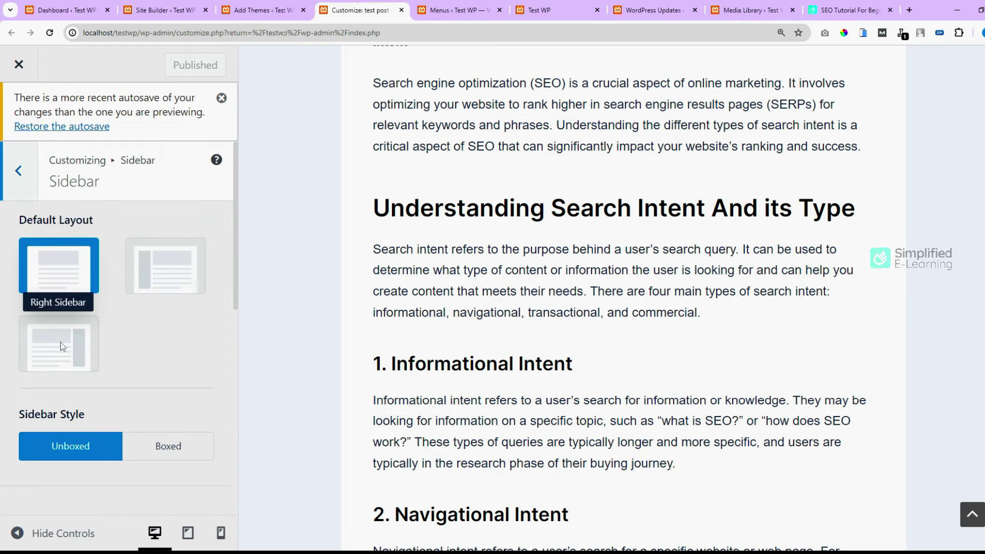
left_click(18, 170)
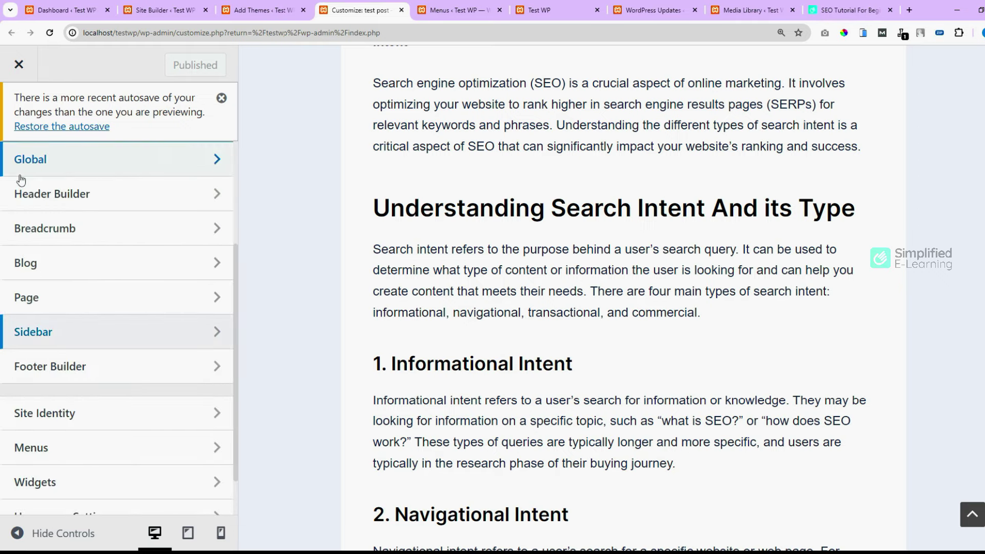
Examine the Copyright element's text editor in the Footer Builder
left_click(83, 369)
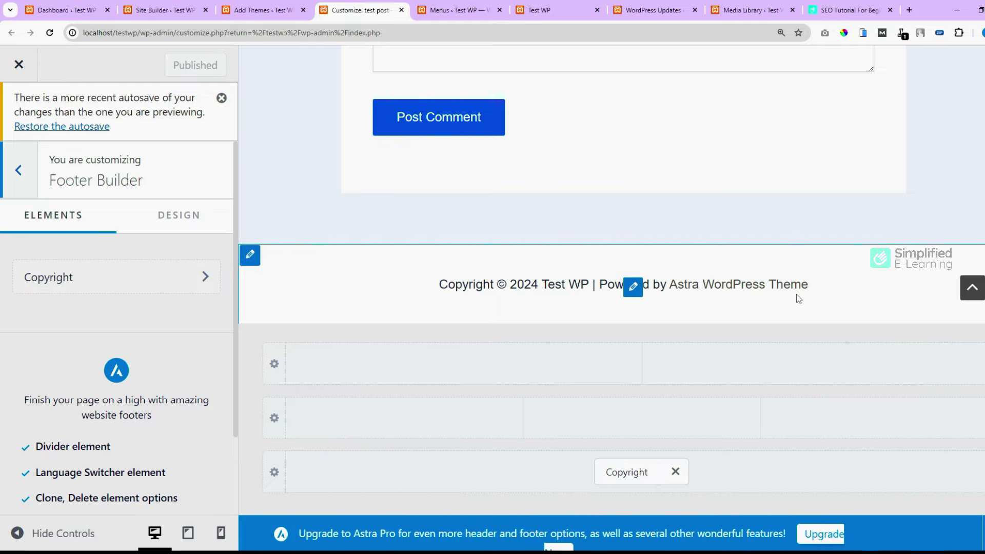
left_click(636, 475)
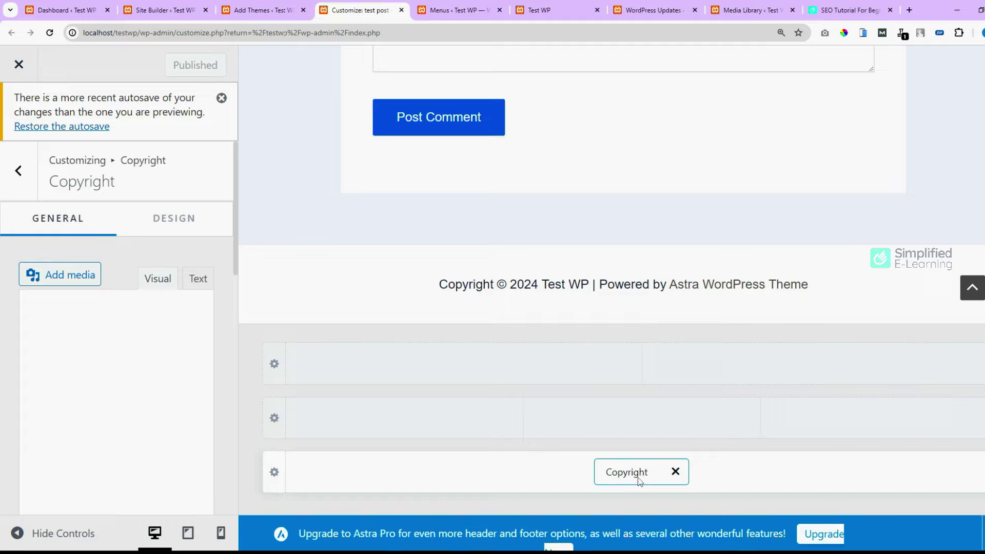
scroll(124, 476, "down", 2)
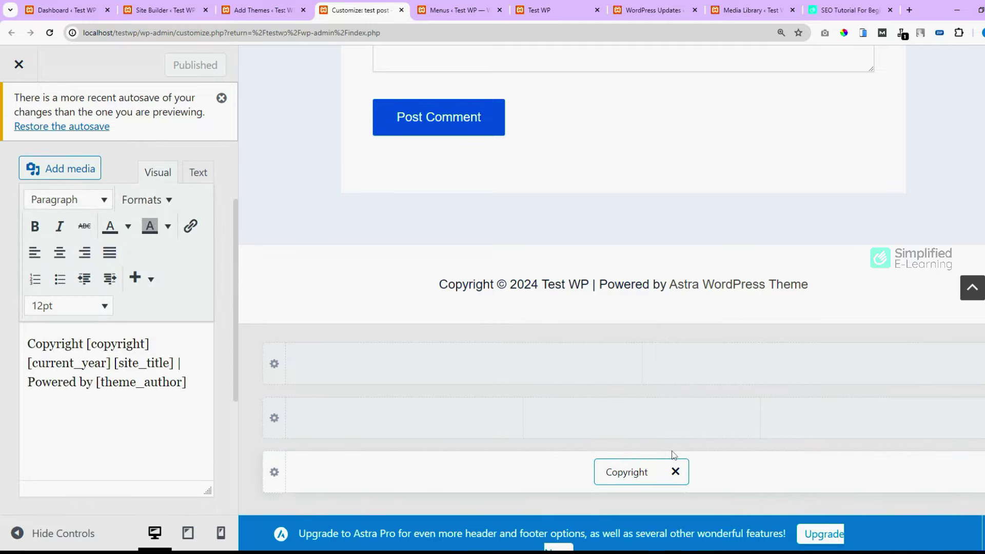
left_click(94, 148)
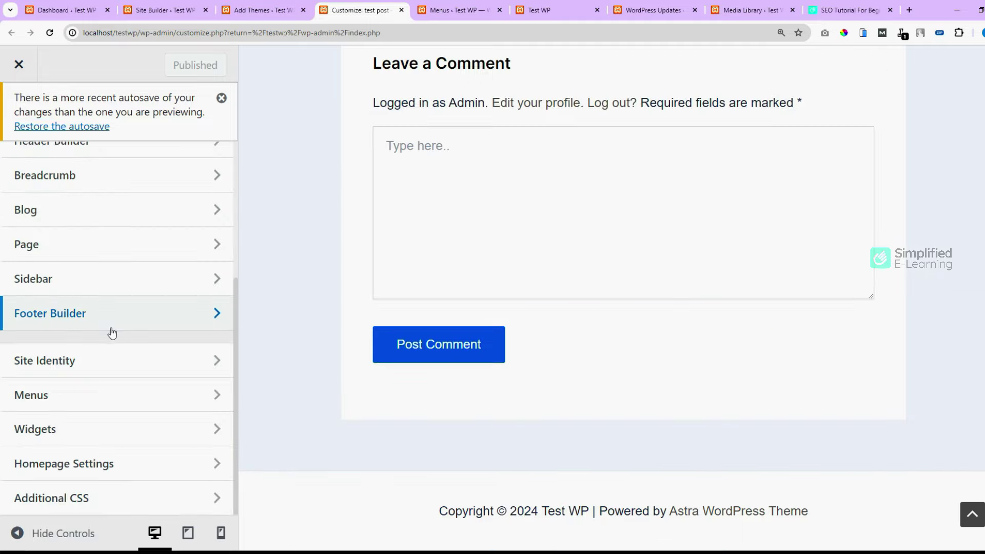
Set icon-256x256-2.png from the media library as the site icon without cropping it, and publish the change
left_click(62, 364)
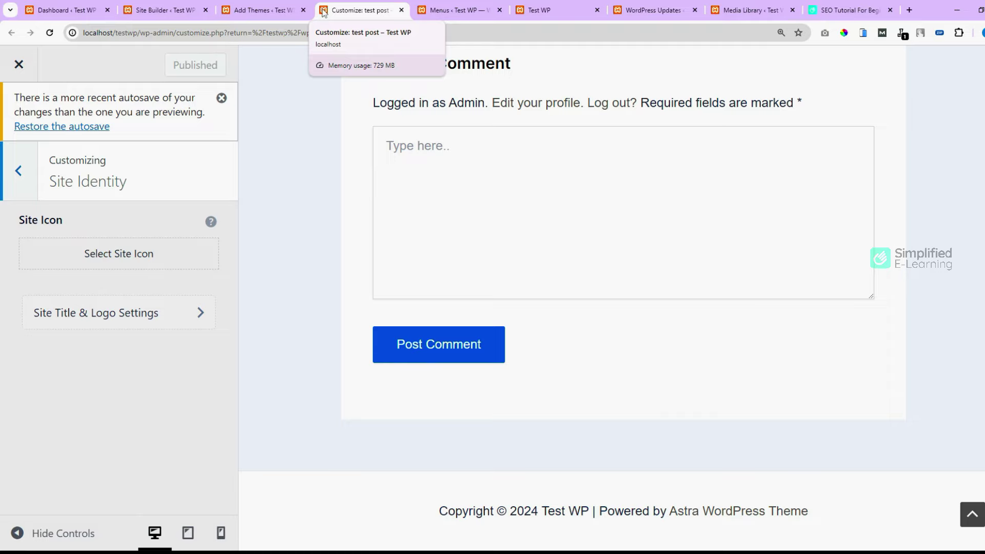
left_click(112, 256)
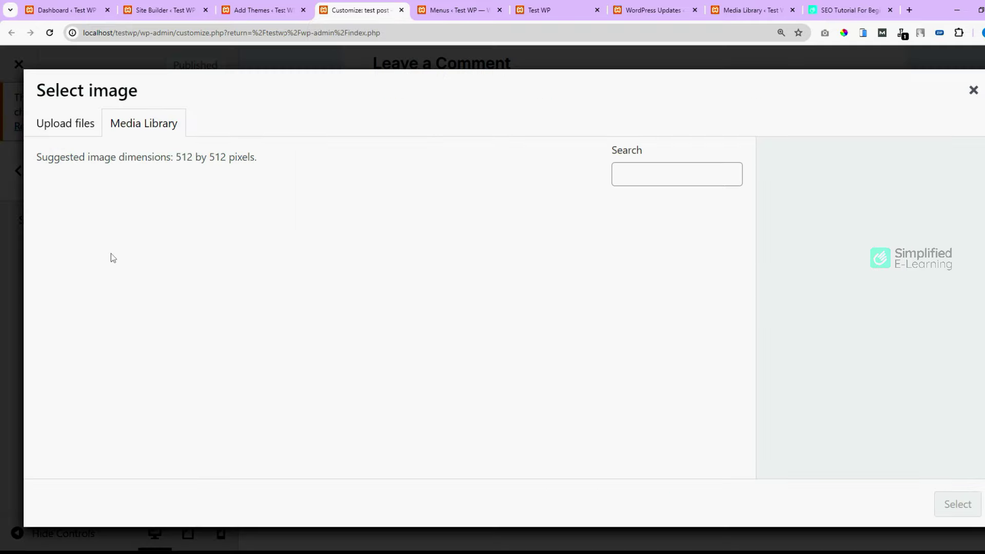
left_click(219, 256)
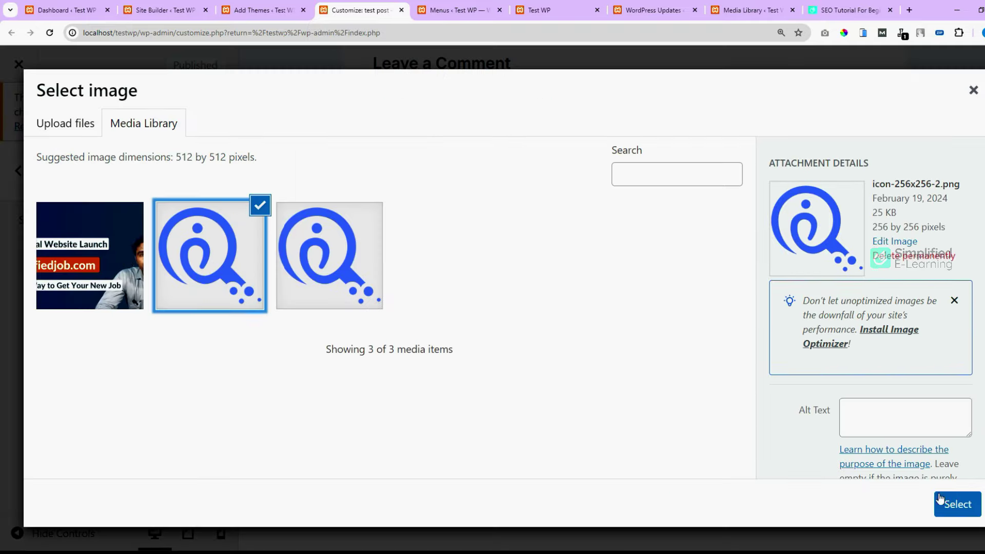
left_click(955, 503)
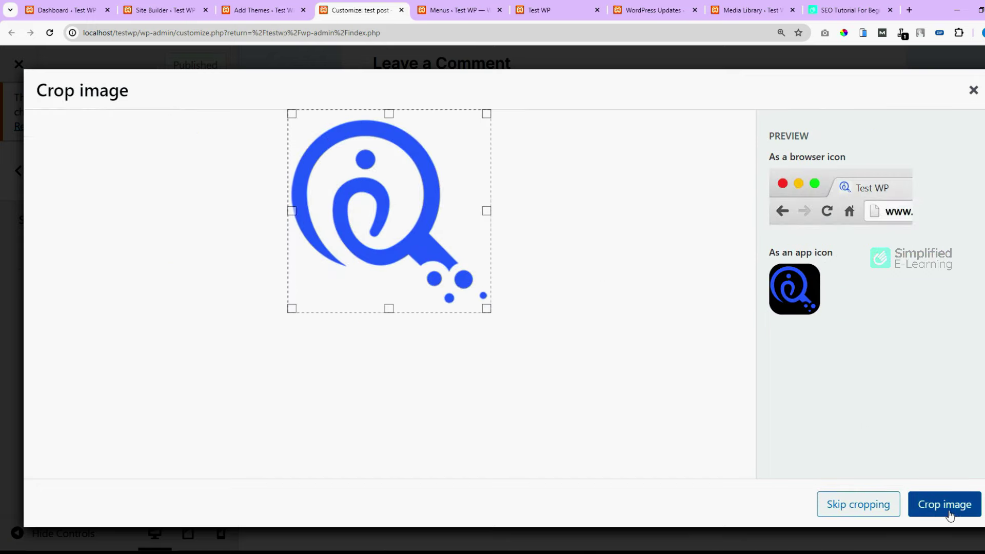
left_click(868, 505)
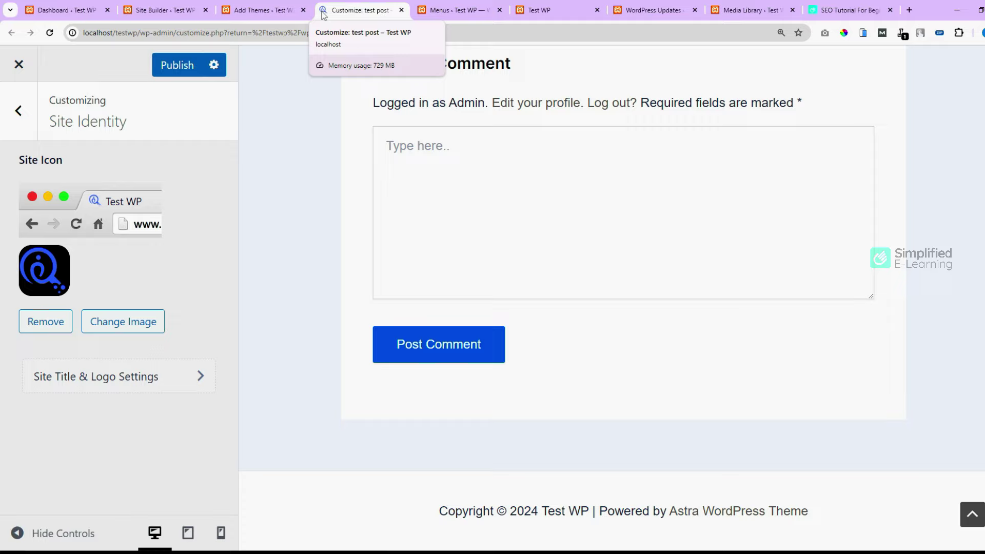
left_click(173, 69)
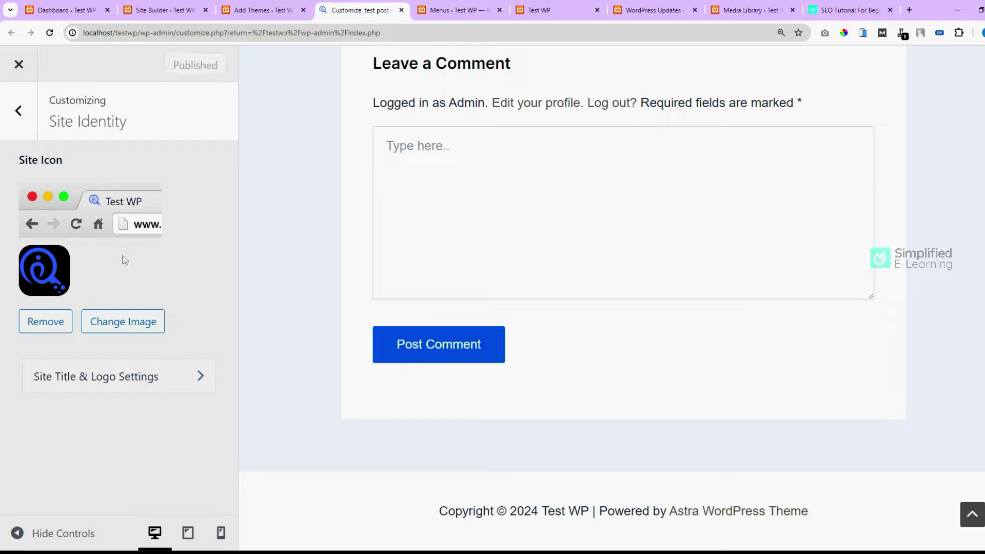
Review the Primary Menu's items in the Customizer's Menus settings and open the Widgets settings
left_click(18, 113)
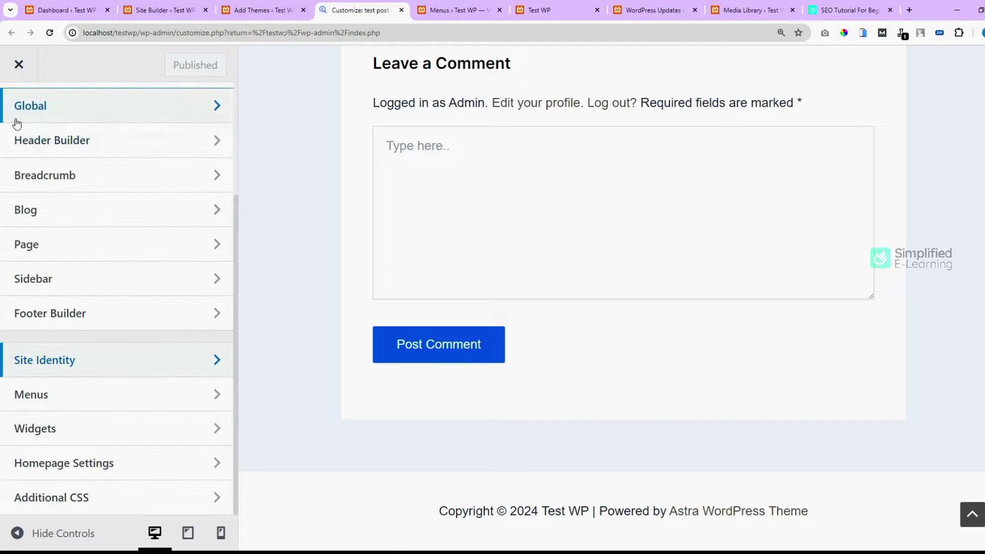
left_click(88, 406)
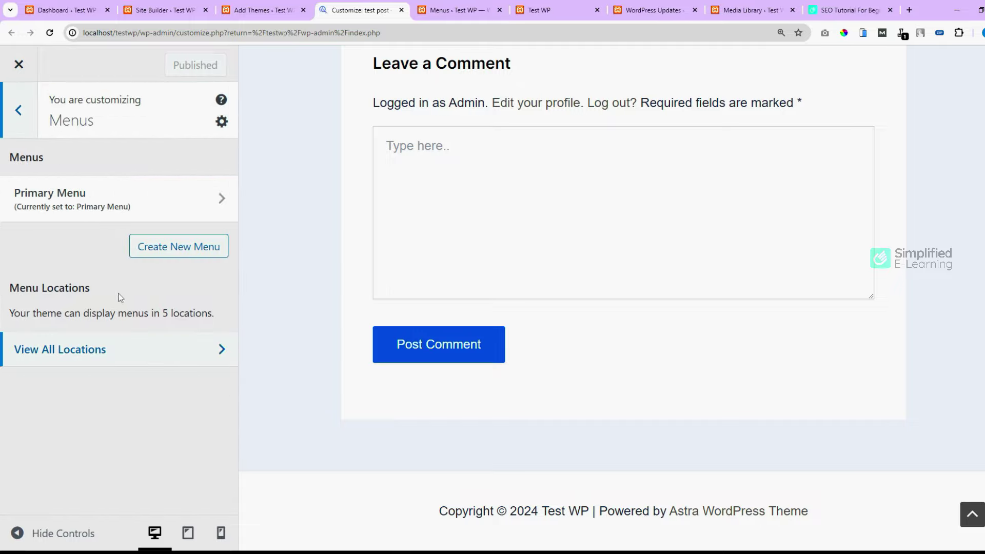
left_click(98, 209)
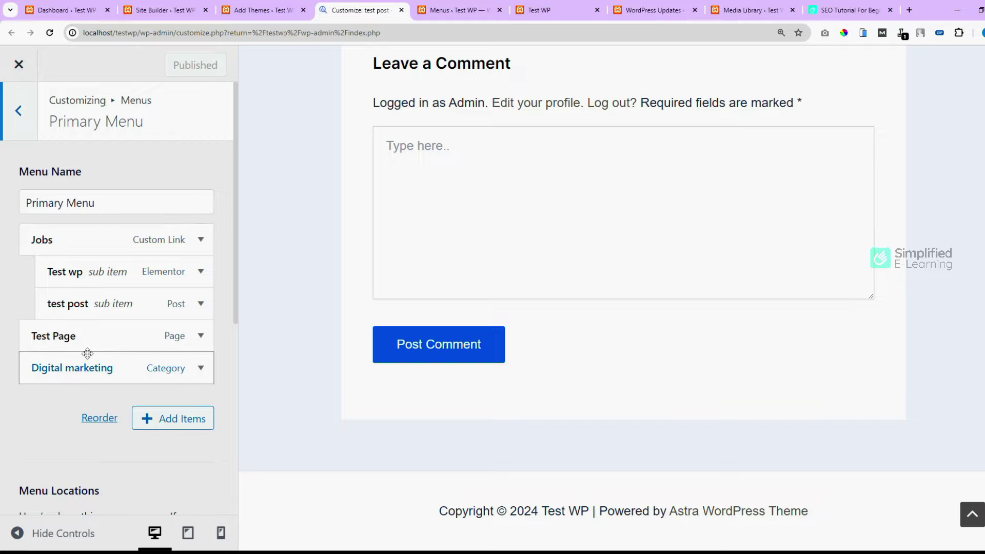
left_click(27, 117)
left_click(20, 112)
left_click(77, 429)
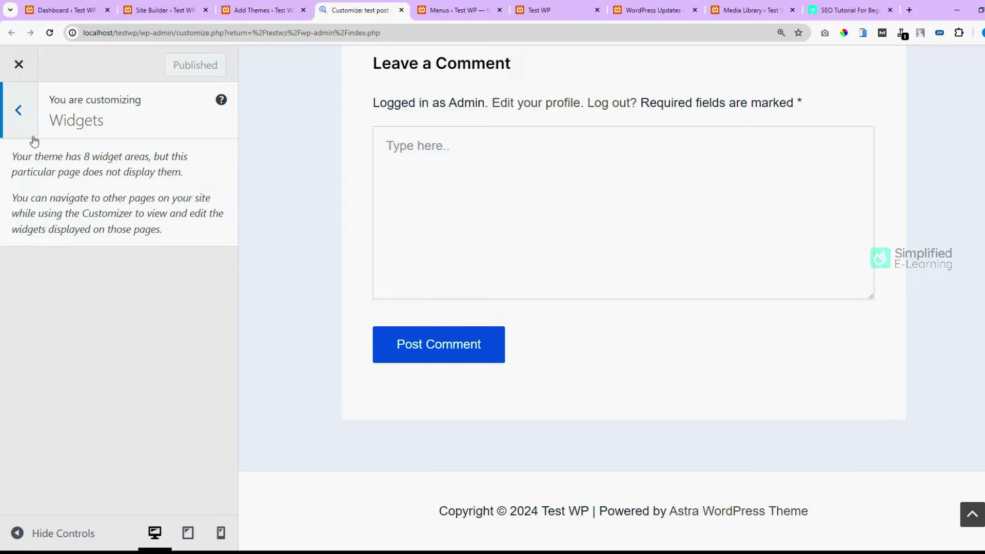
Open the Customizer's Homepage Settings and preview the site's homepage with its latest posts
left_click(20, 110)
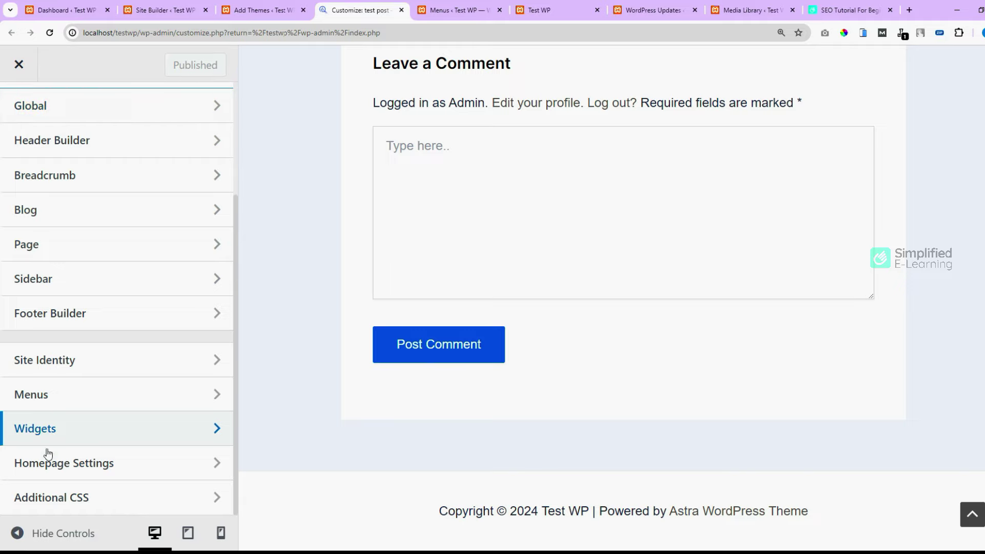
left_click(91, 467)
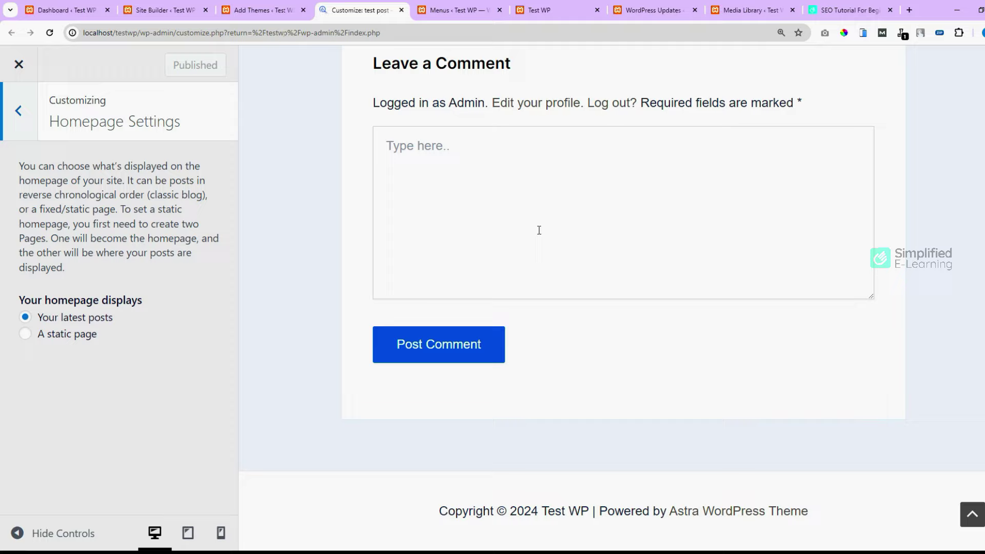
scroll(539, 229, "up", 15)
scroll(552, 226, "up", 10)
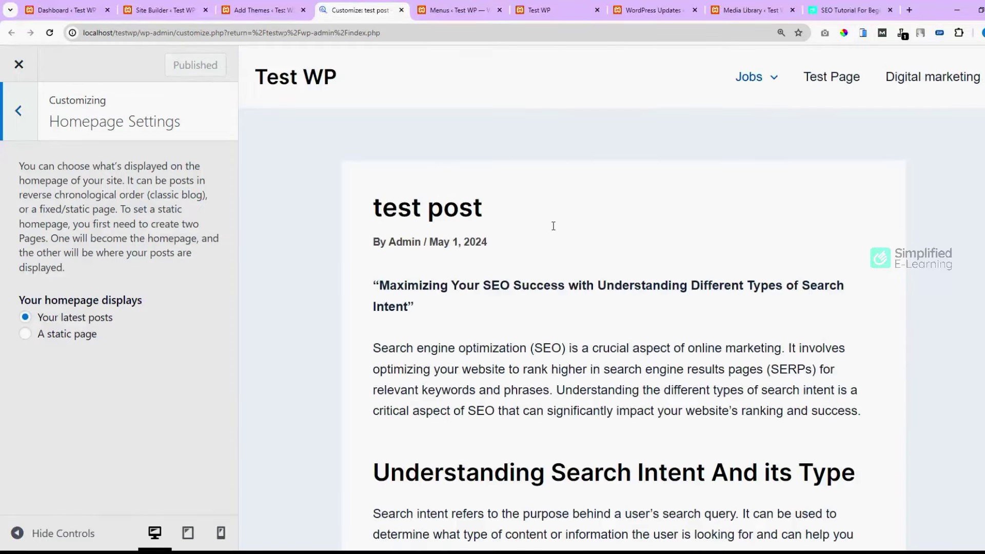
left_click(306, 88)
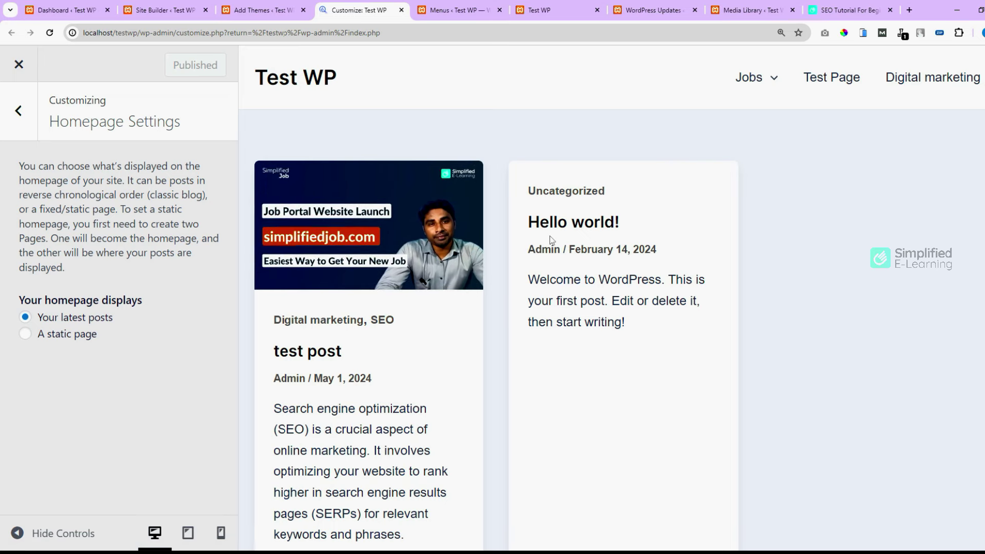
Make the homepage display a static page and choose Test wp as the homepage
left_click(68, 335)
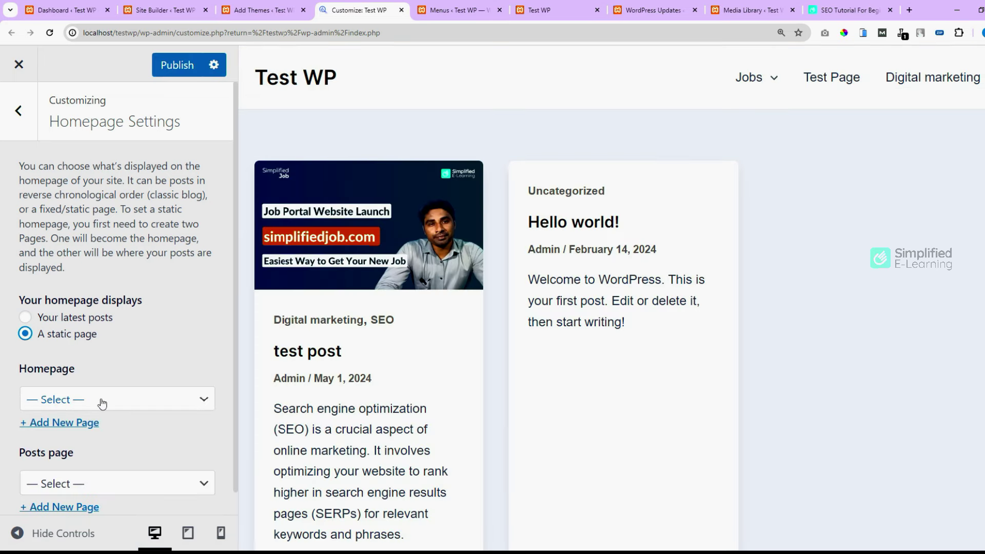
left_click(102, 401)
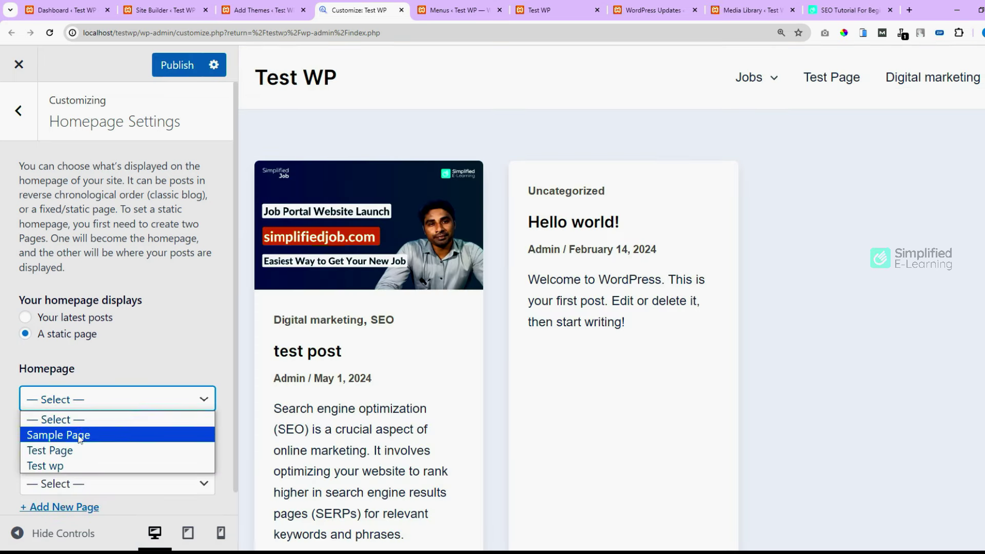
left_click(71, 465)
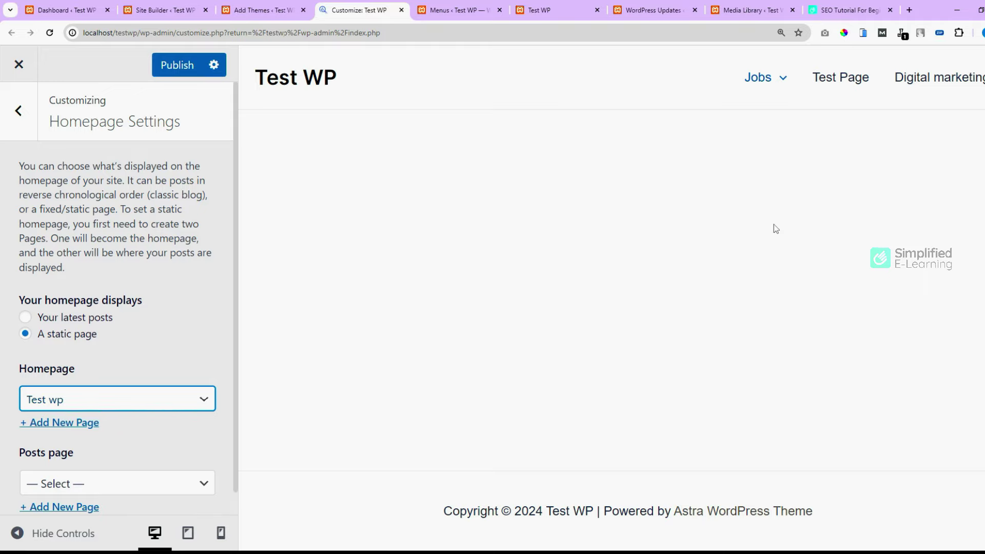
Look at the pages available for the Posts page setting without choosing one, and leave Homepage Settings
scroll(115, 368, "down", 1)
left_click(116, 468)
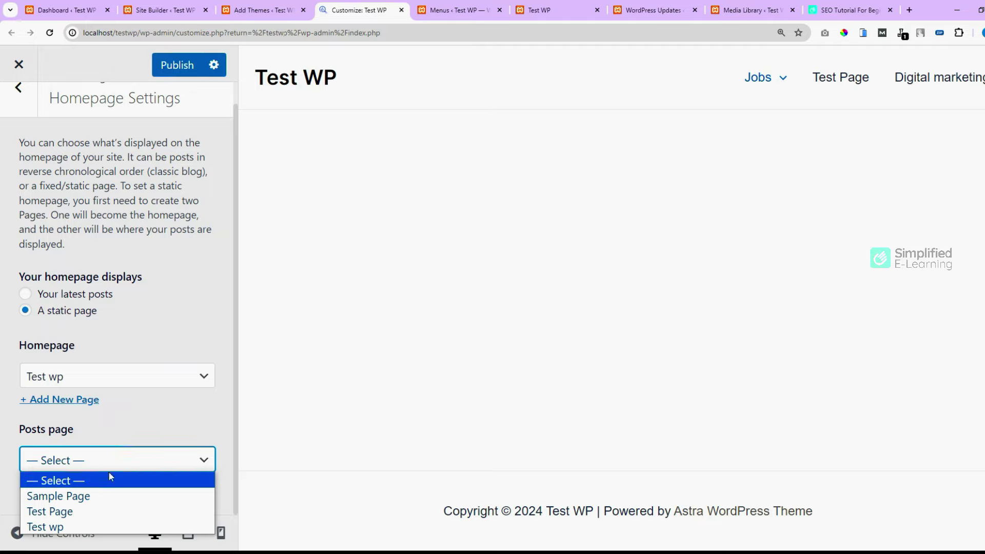
left_click(133, 437)
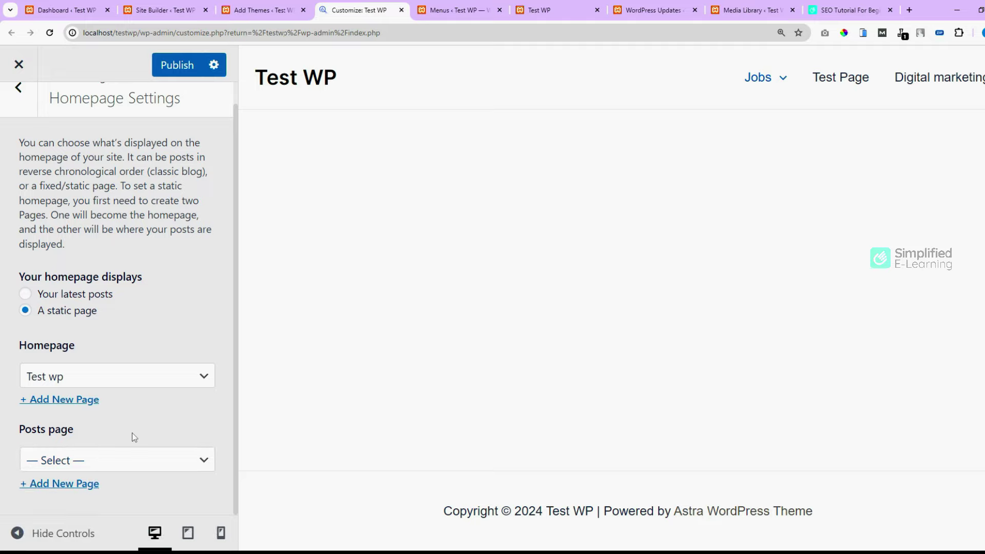
scroll(131, 433, "up", 1)
key("Escape")
Look through the Additional CSS section and its code editor, and publish the homepage change
left_click(108, 508)
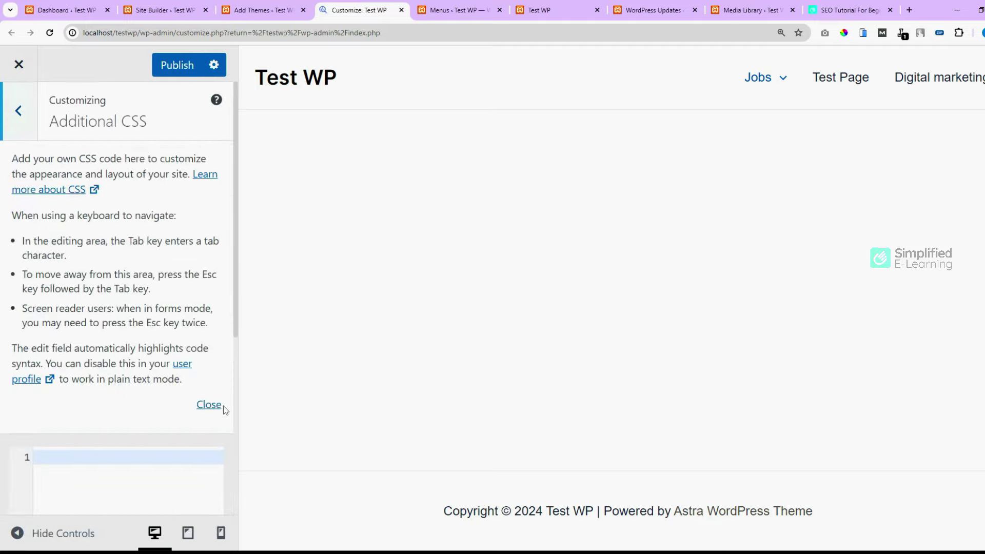
scroll(171, 378, "down", 3)
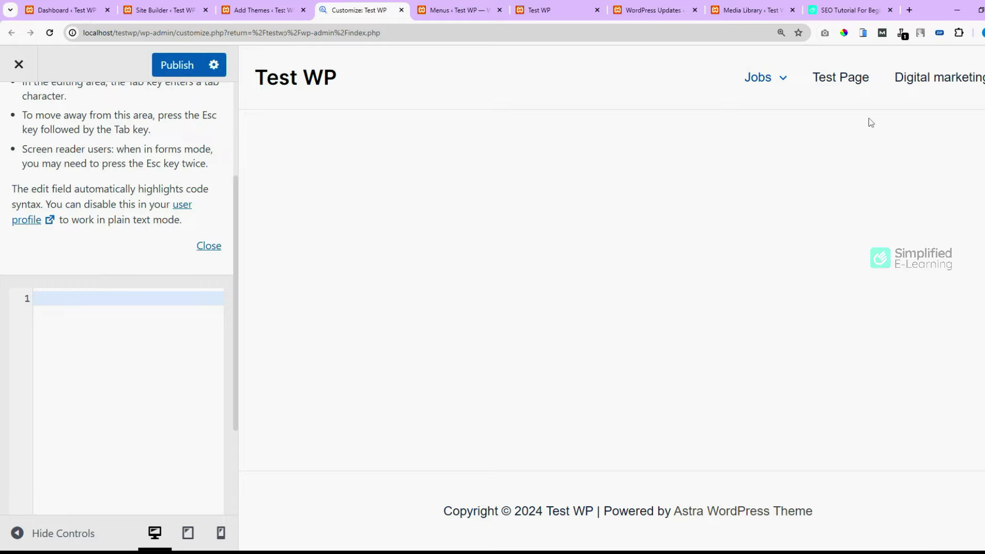
mouse_move(765, 81)
mouse_move(773, 101)
key("Escape")
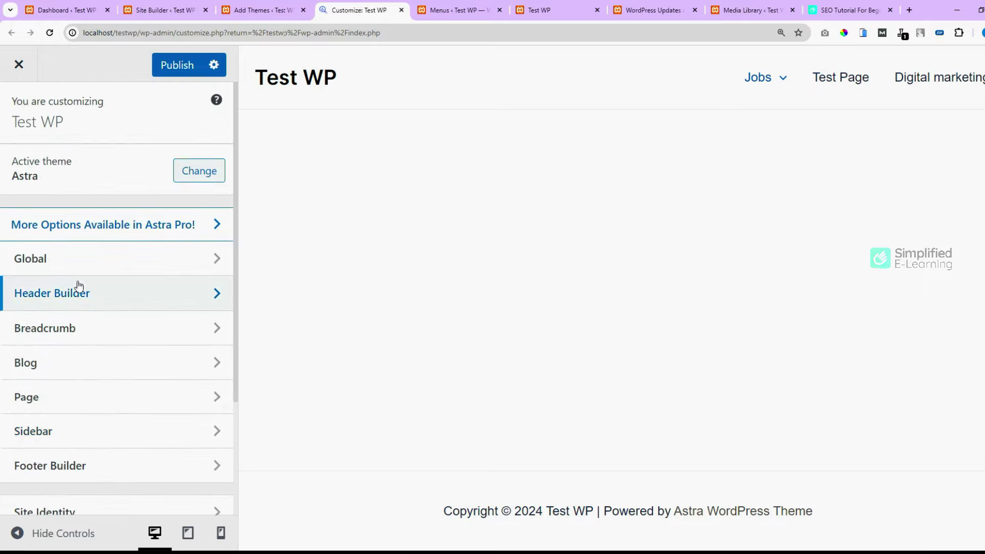
left_click(176, 67)
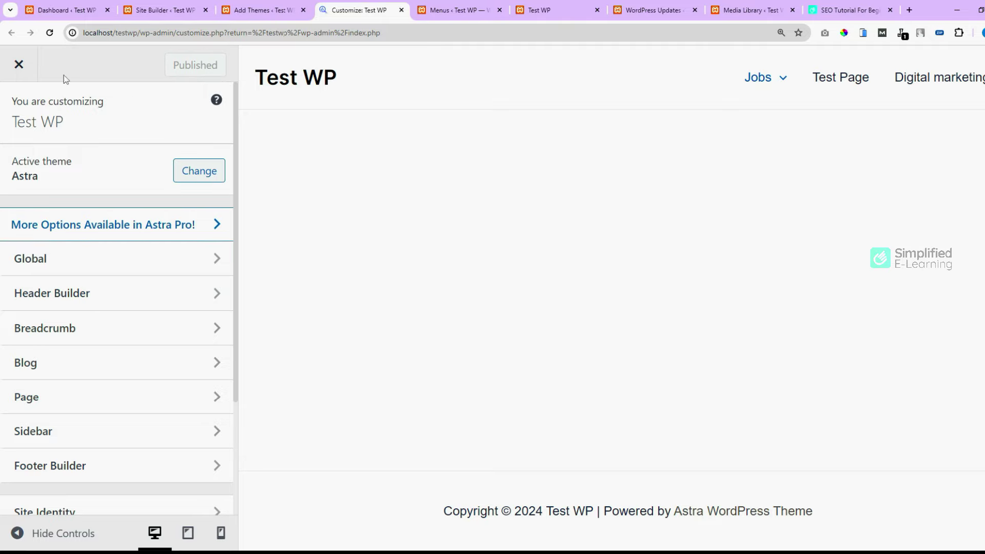
Return to the WordPress dashboard and open the list of all users
left_click(65, 10)
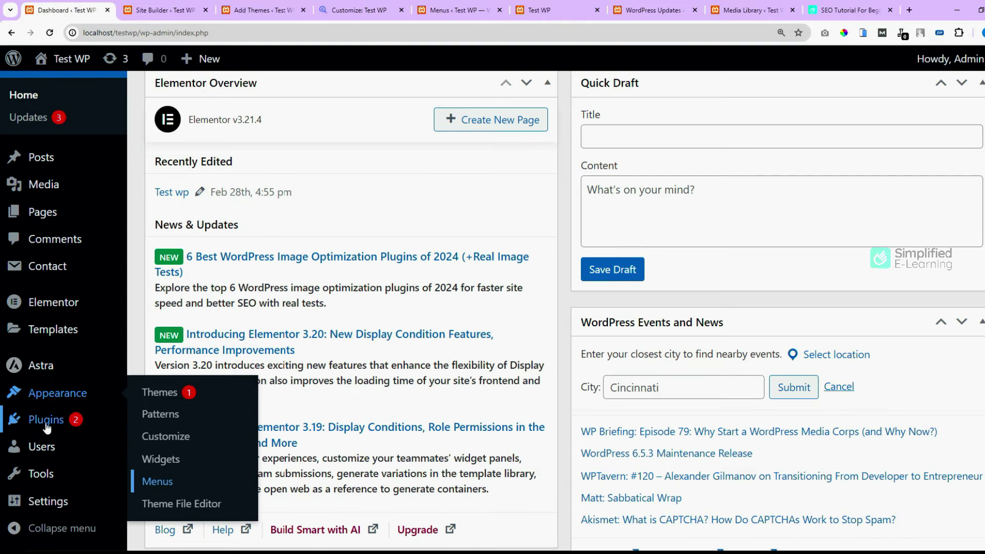
mouse_move(47, 427)
mouse_move(48, 447)
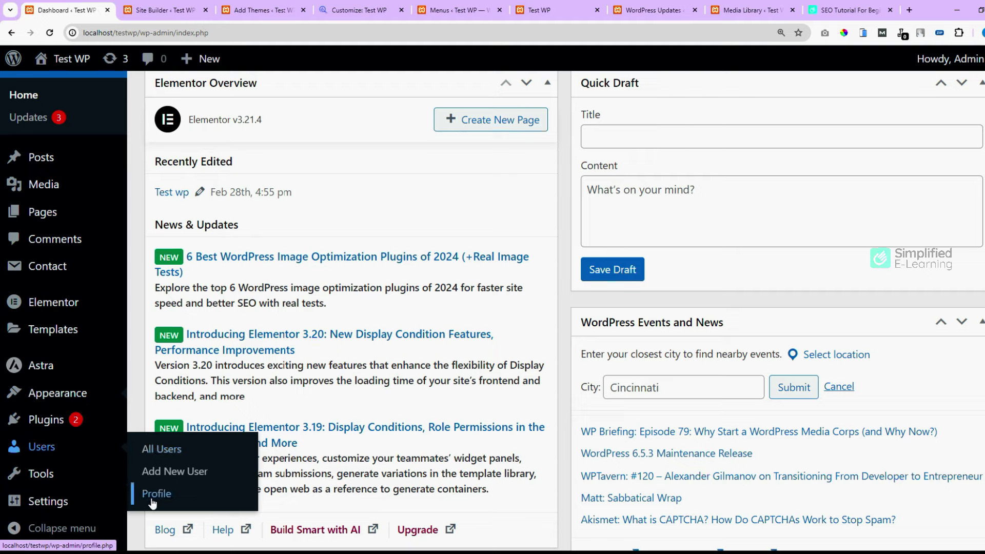
left_click(157, 451)
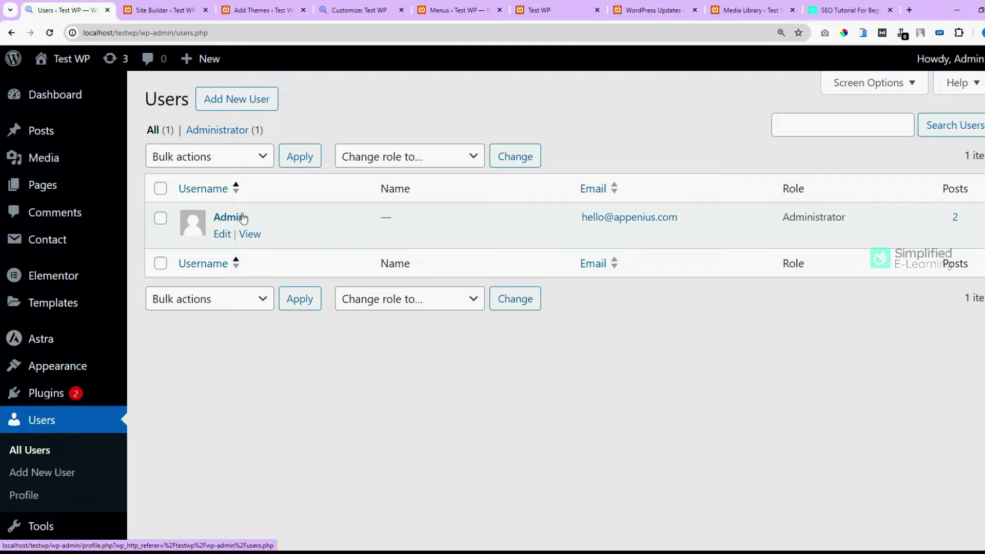
Open the Add New User form and review its fields and the available user roles without creating a user
left_click(237, 101)
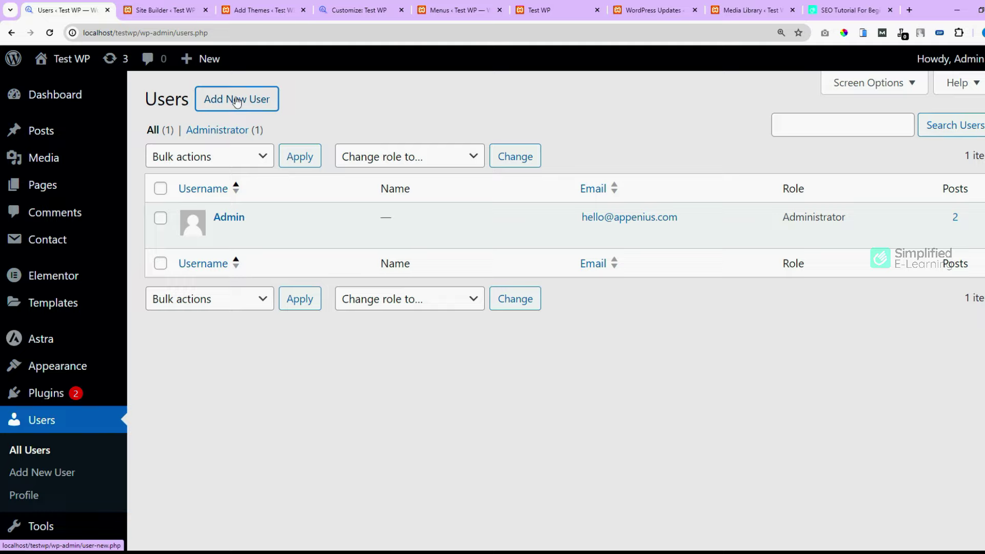
scroll(363, 374, "down", 3)
left_click(391, 419)
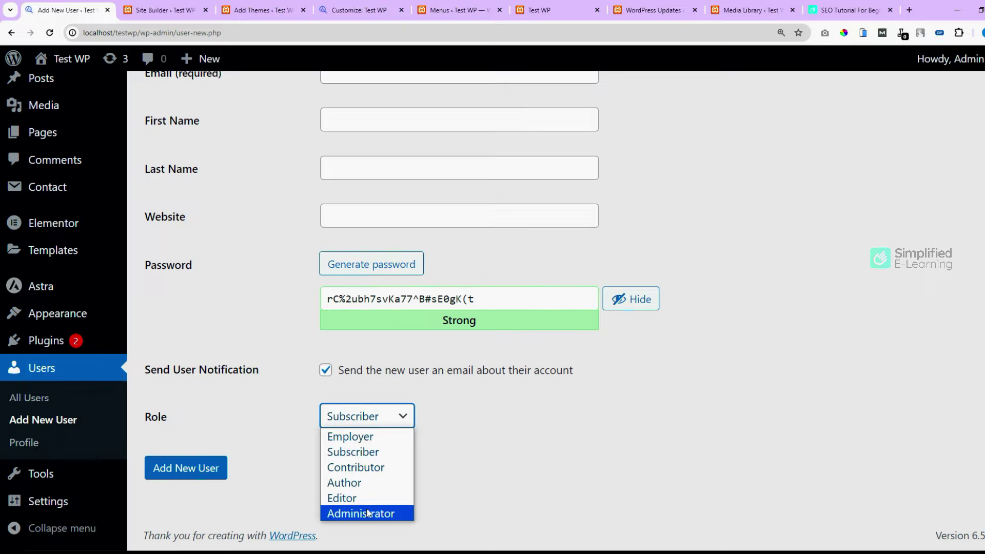
left_click(533, 439)
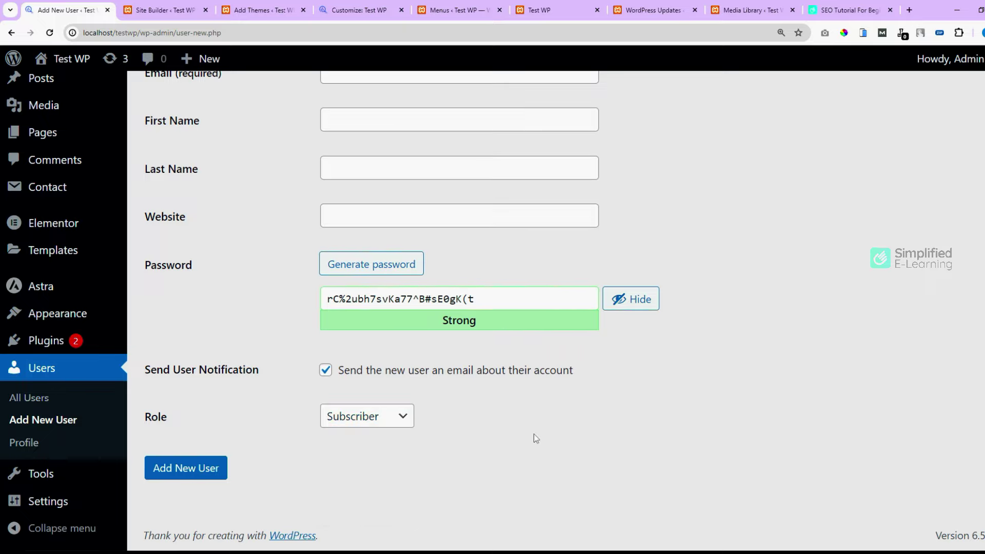
scroll(531, 435, "up", 3)
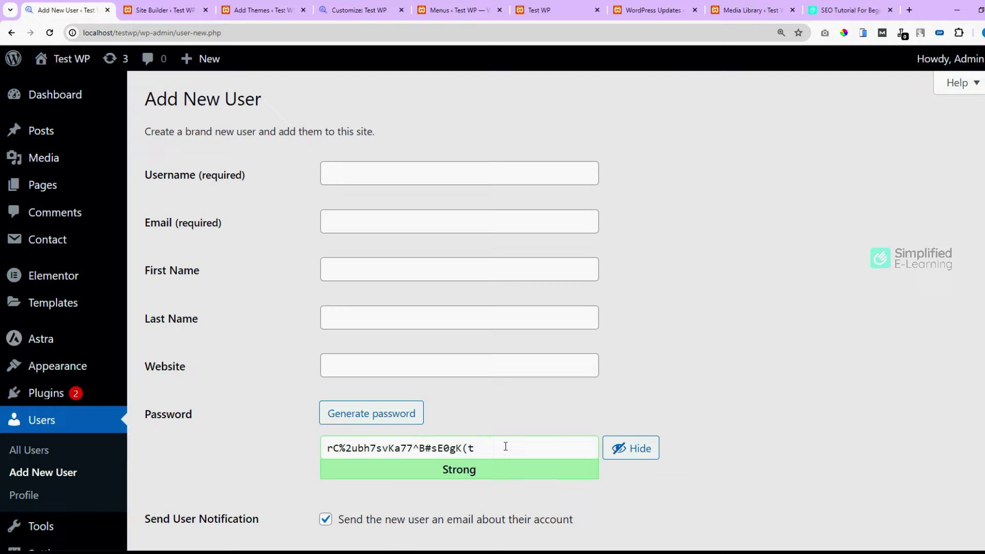
scroll(505, 446, "down", 3)
Open the Export tool and choose Posts to view its category, author, date and status filters
mouse_move(44, 478)
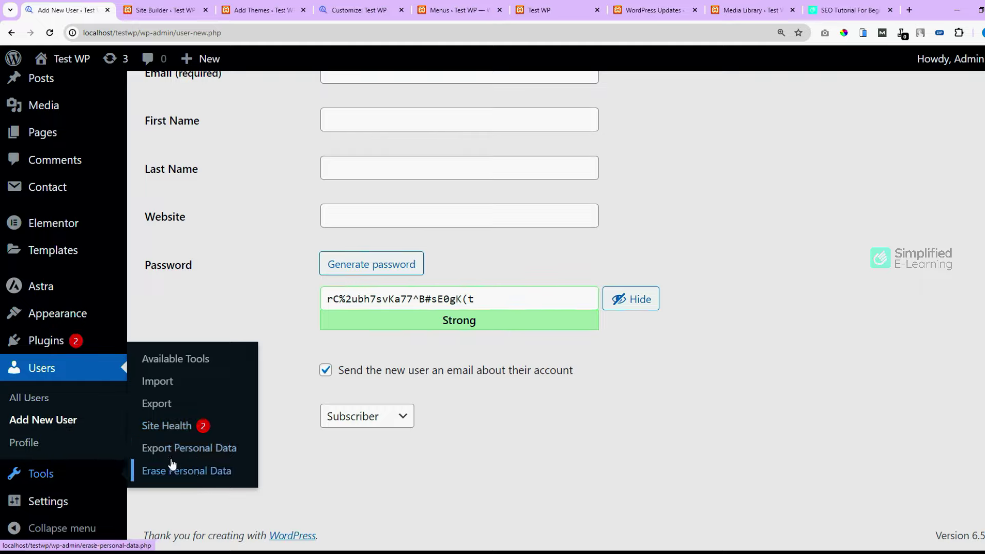
left_click(159, 408)
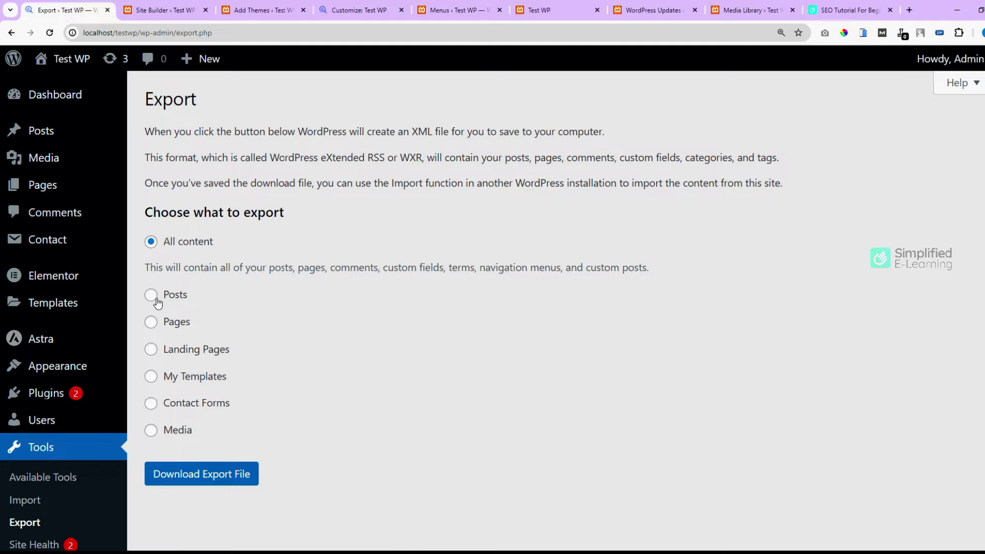
left_click(157, 301)
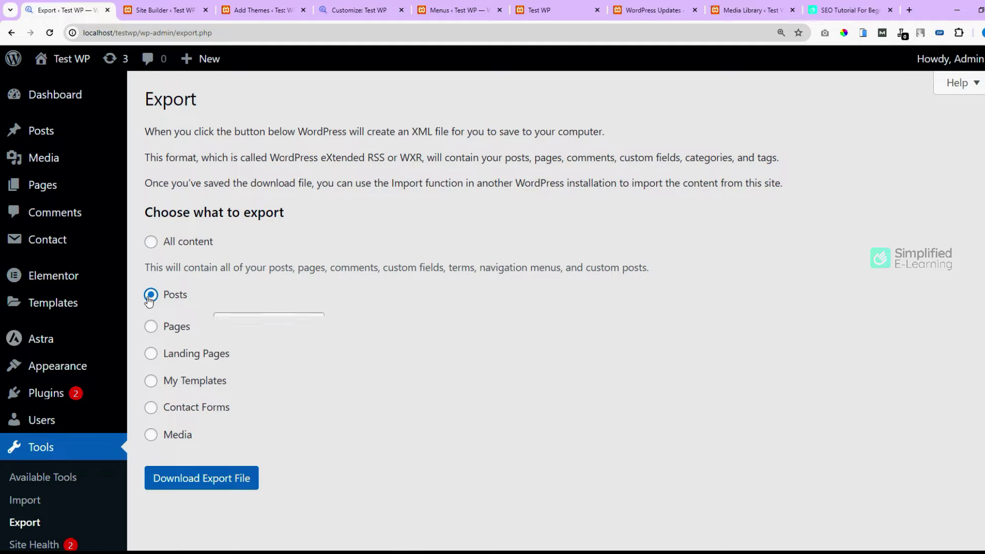
scroll(233, 437, "down", 3)
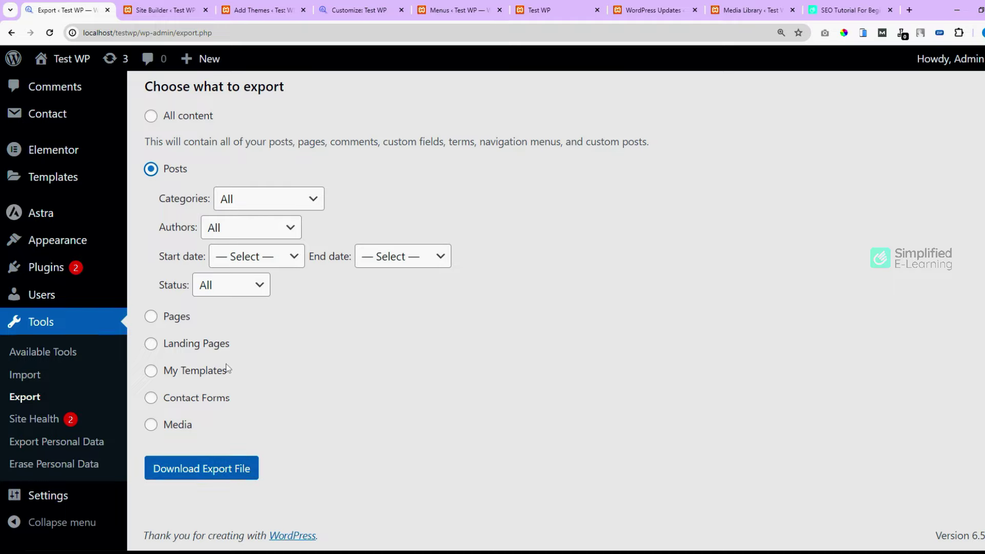
Install the WordPress importer from the Import tool and run it to open its file upload page
left_click(26, 377)
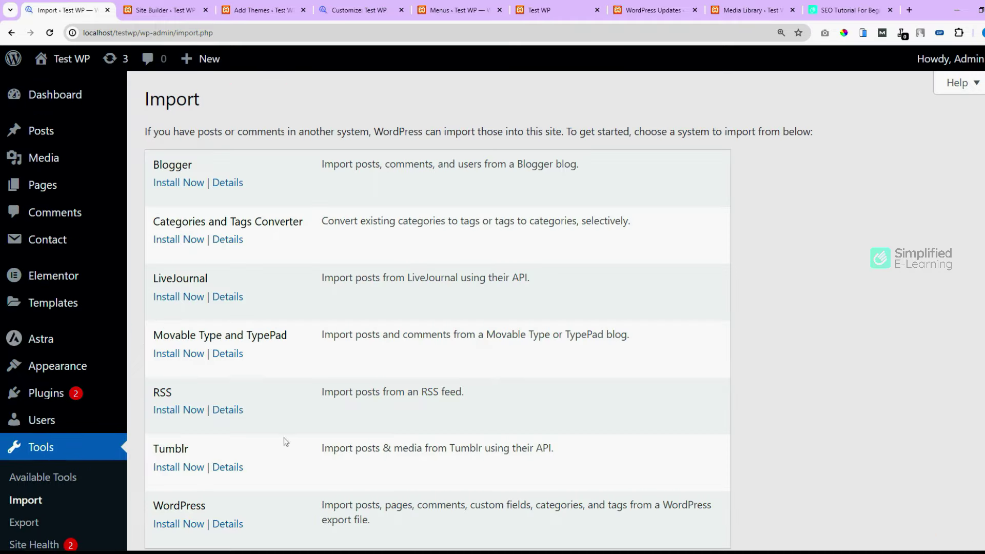
scroll(285, 441, "down", 3)
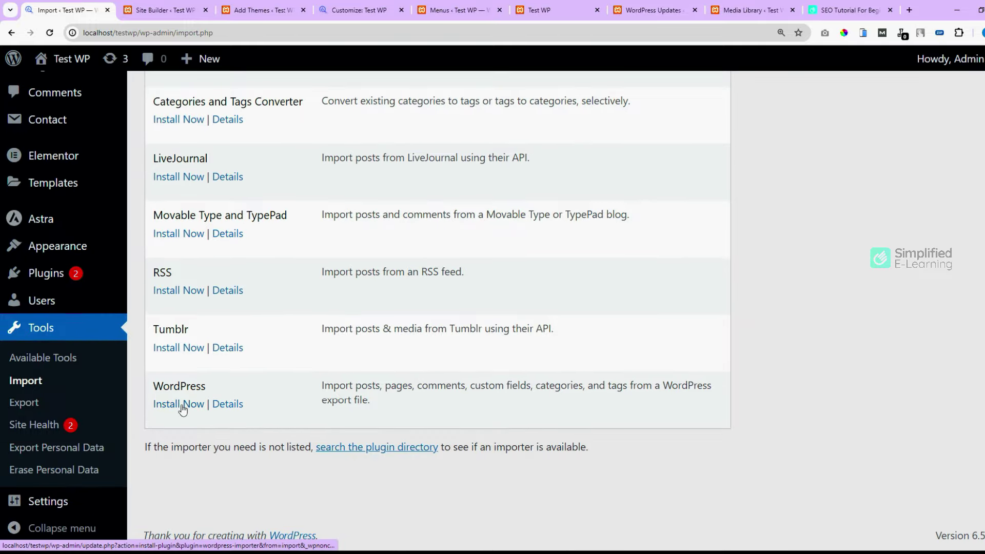
left_click(181, 405)
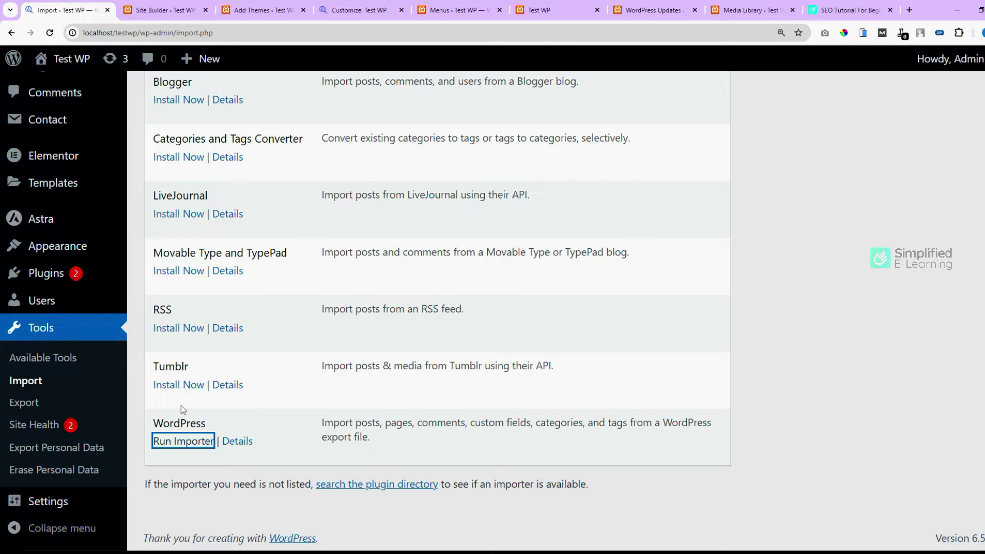
left_click(188, 444)
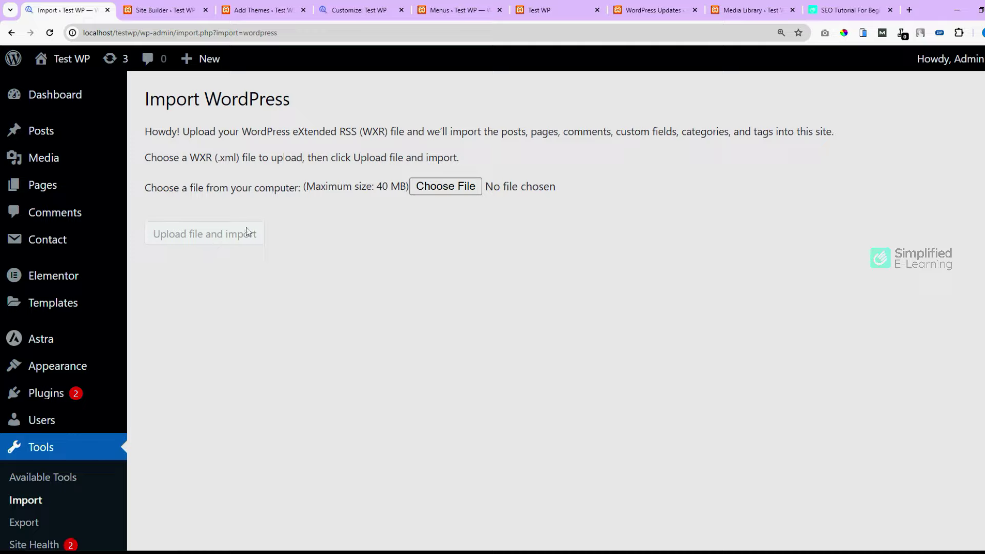
Revisit the Export options and review the Site Health status, expanding the issue about plugins waiting to be updated
left_click(24, 522)
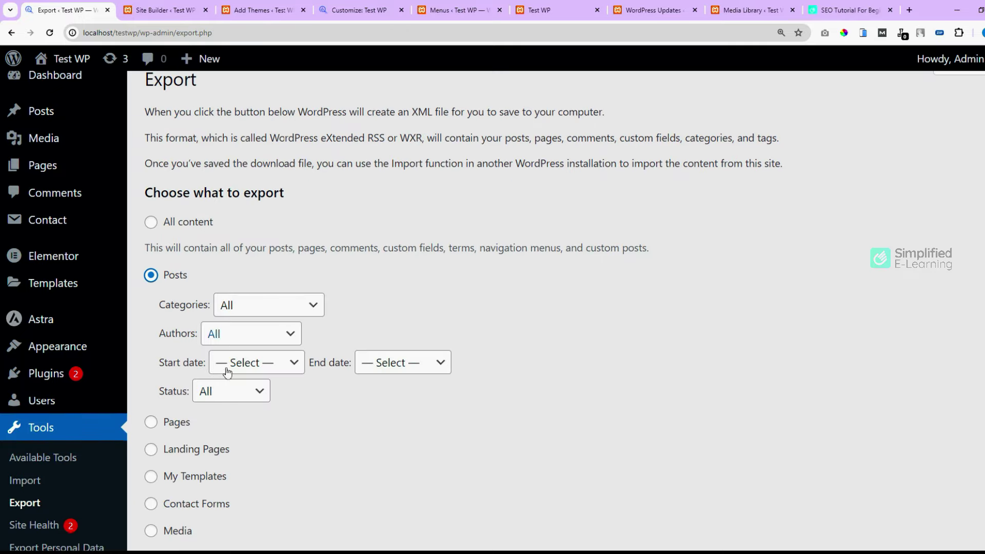
scroll(192, 401, "down", 1)
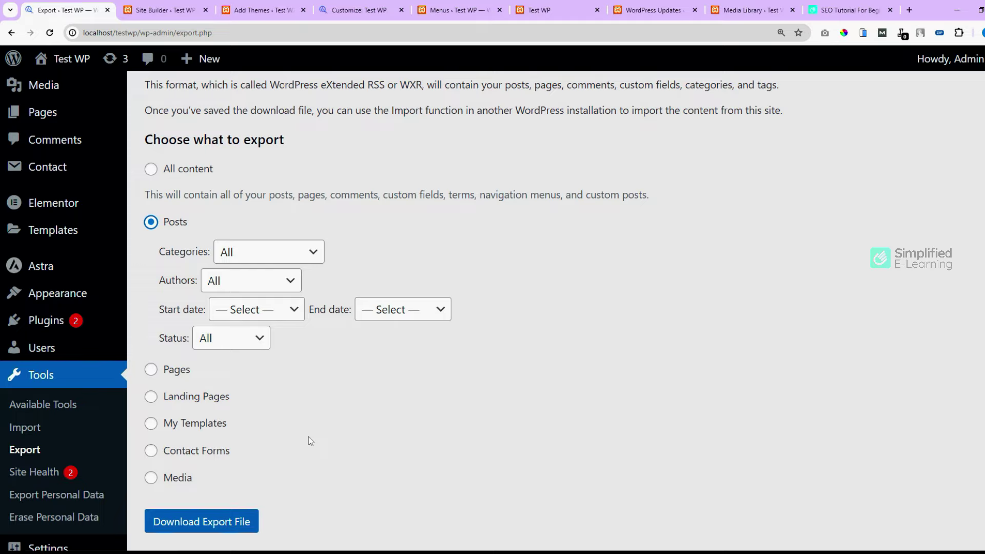
left_click(37, 473)
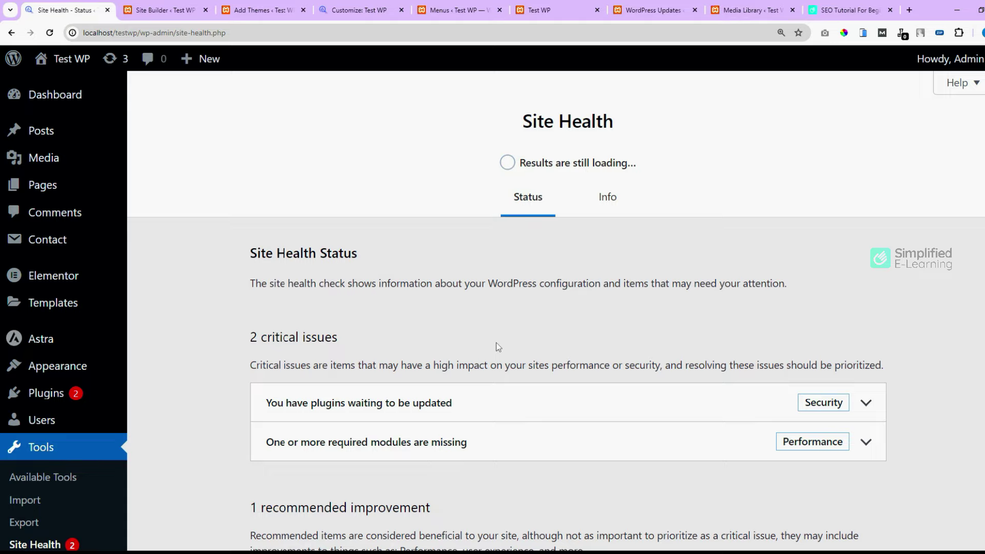
scroll(497, 343, "down", 4)
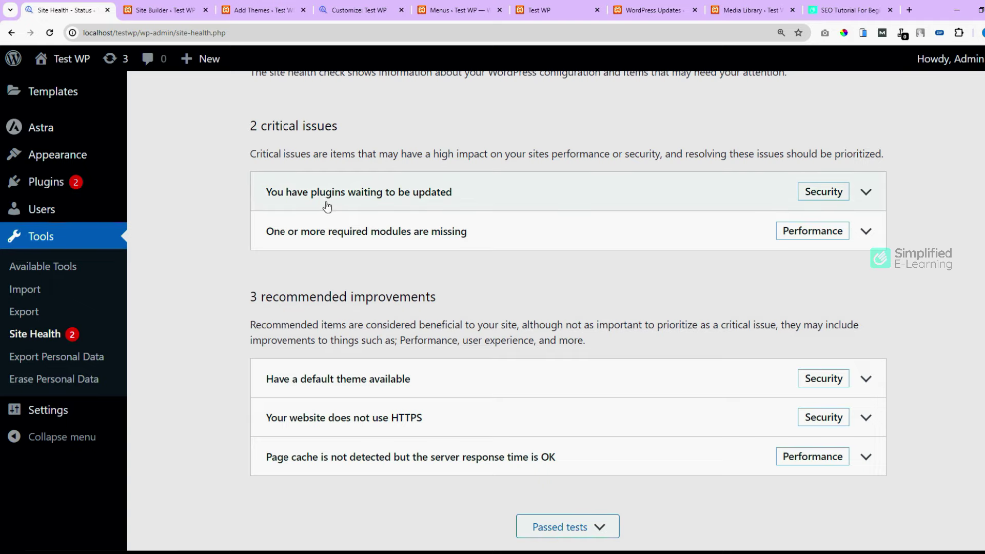
left_click(865, 197)
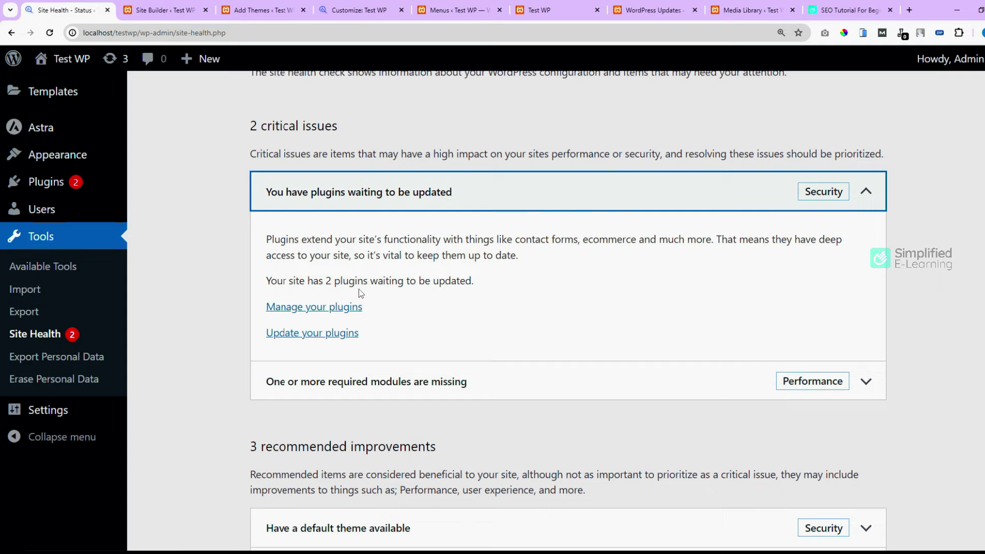
scroll(635, 309, "down", 3)
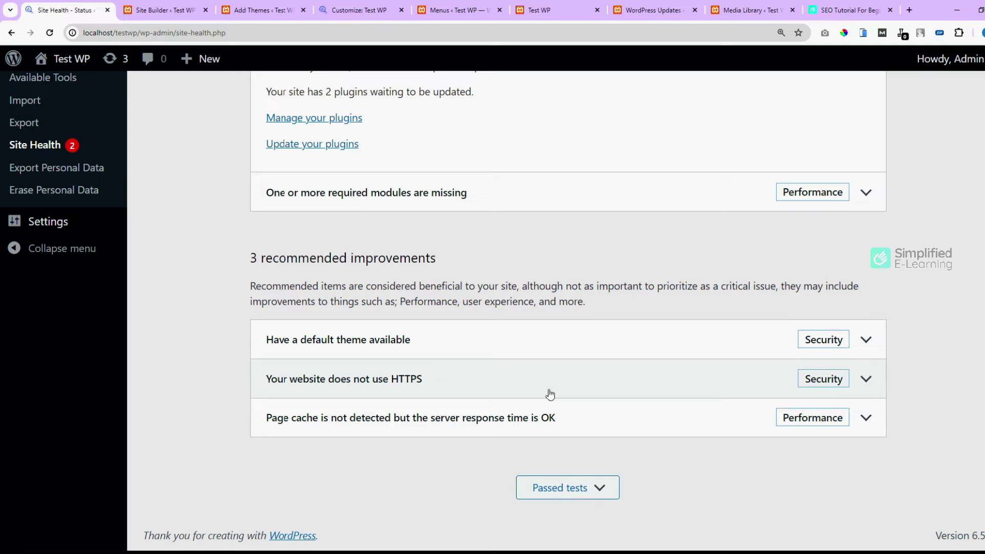
scroll(550, 394, "up", 4)
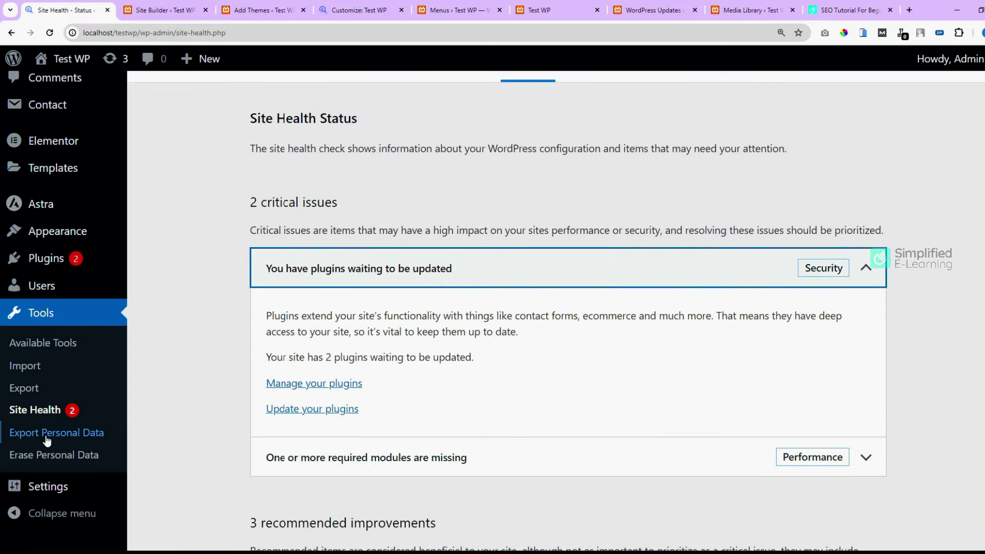
Open the General settings and review the site identity, addresses, administration email, membership, language, timezone, and date and time formats
mouse_move(37, 501)
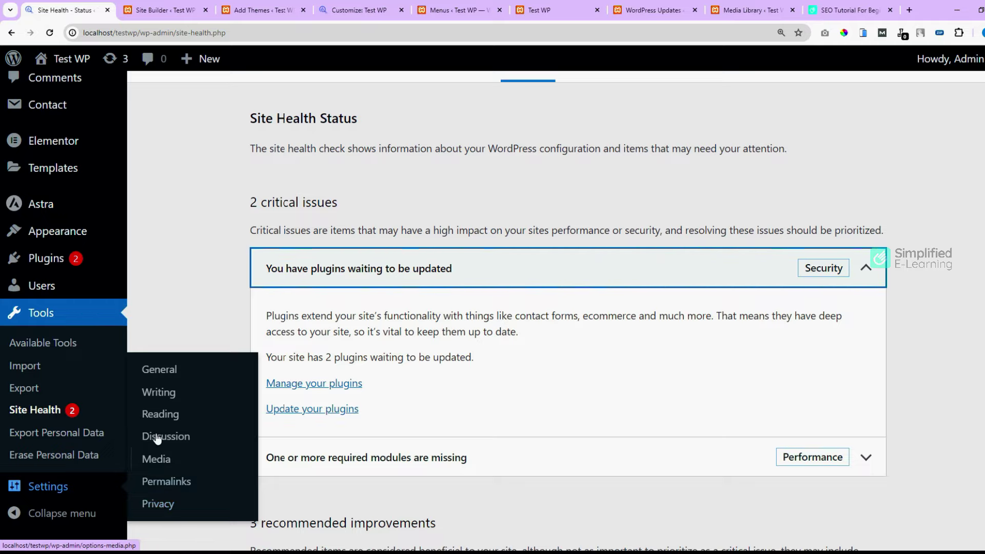
left_click(159, 369)
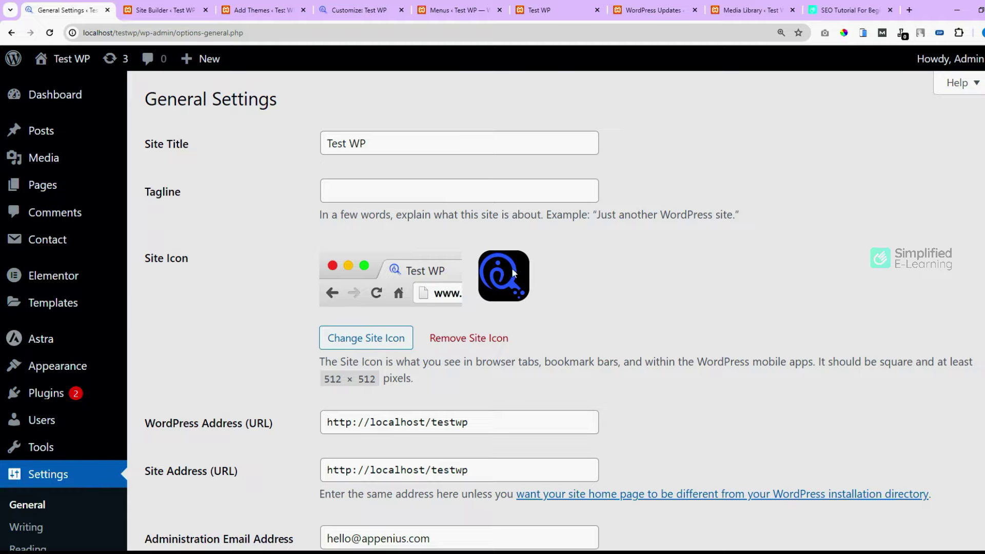
scroll(508, 281, "down", 3)
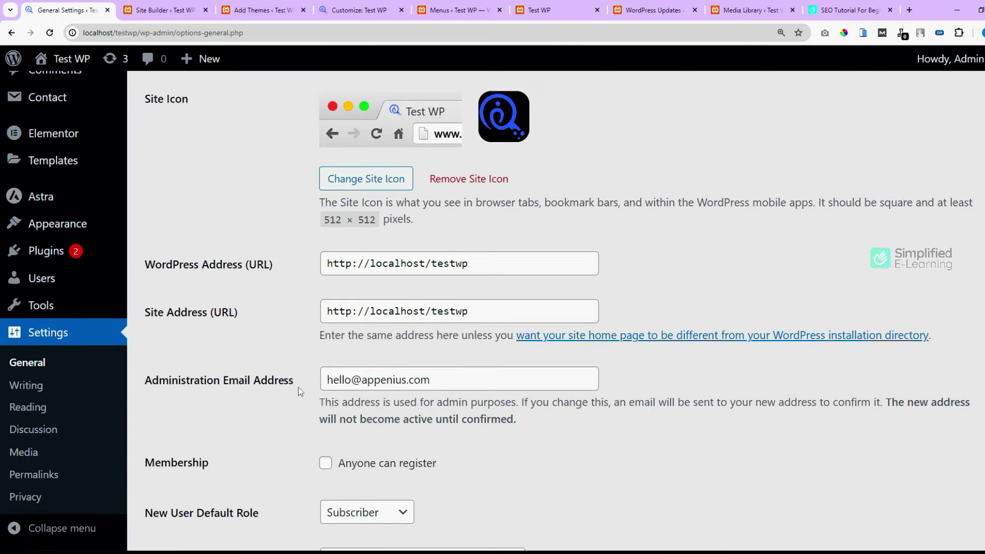
scroll(300, 386, "down", 4)
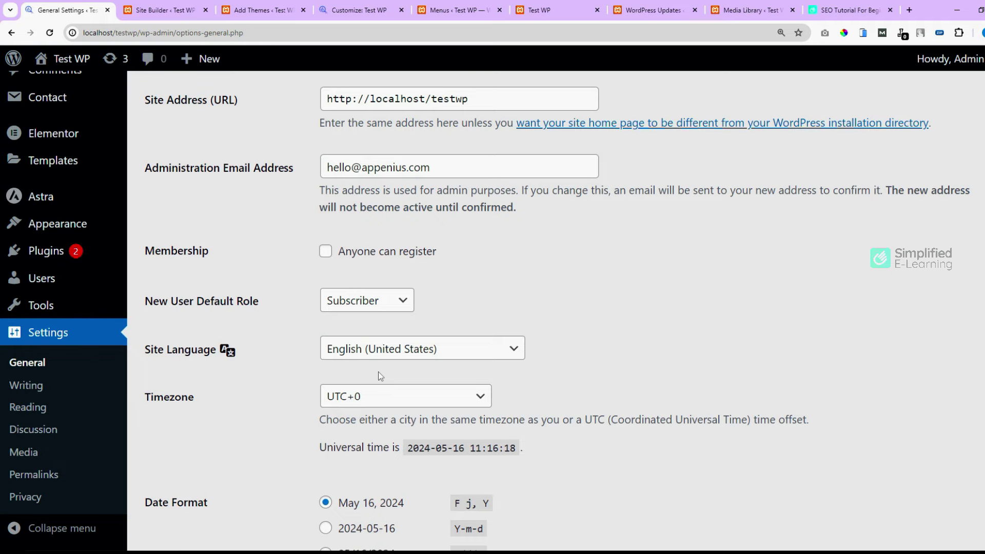
scroll(379, 372, "up", 2)
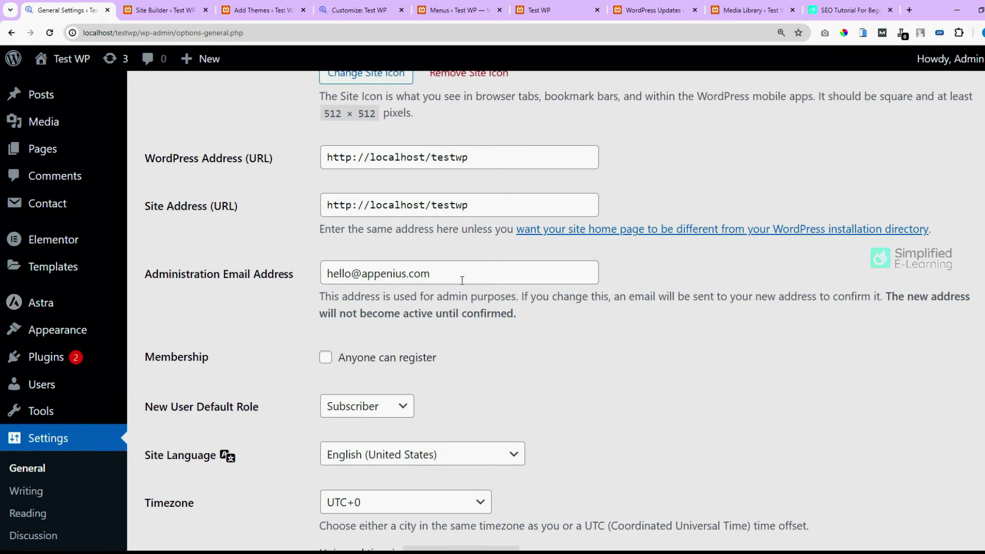
left_click_drag(457, 277, 297, 278)
scroll(359, 308, "down", 10)
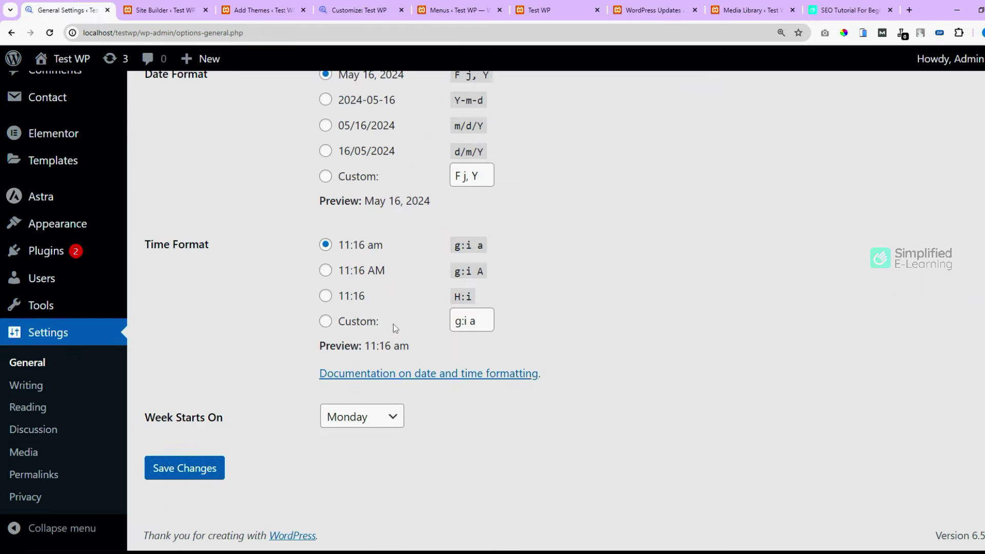
scroll(742, 143, "up", 9)
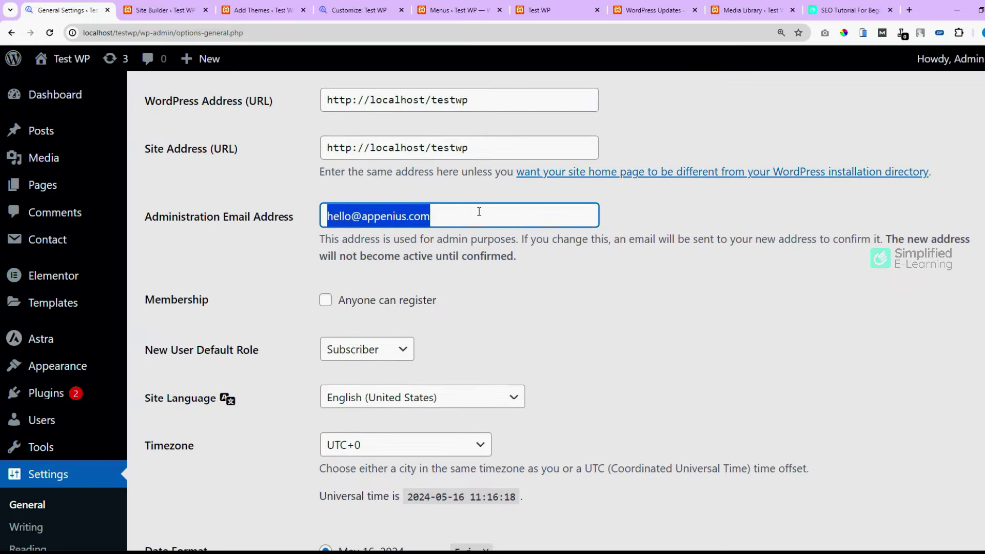
scroll(512, 294, "down", 3)
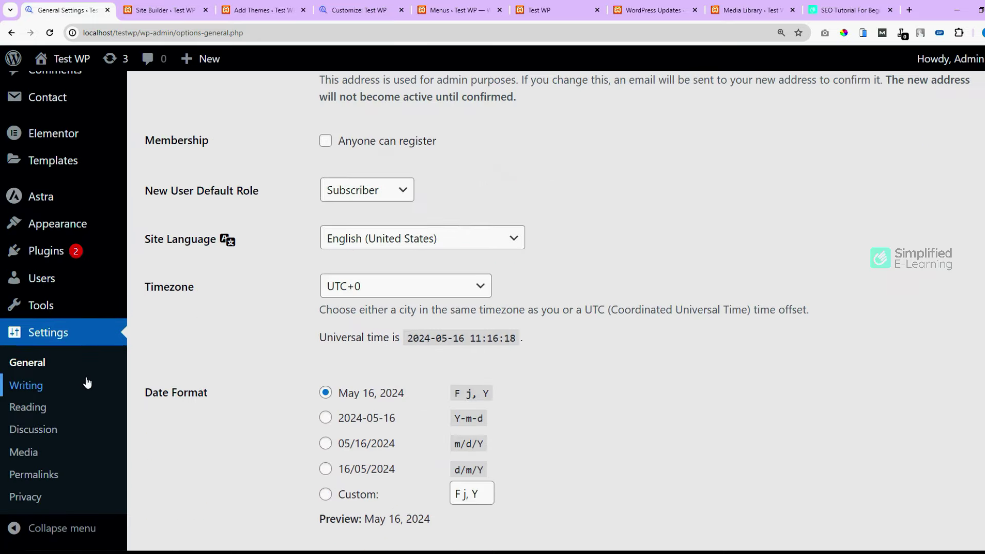
Open the Writing settings, select Digital marketing as the default post category and review the post format and post-via-email options without saving
left_click(23, 389)
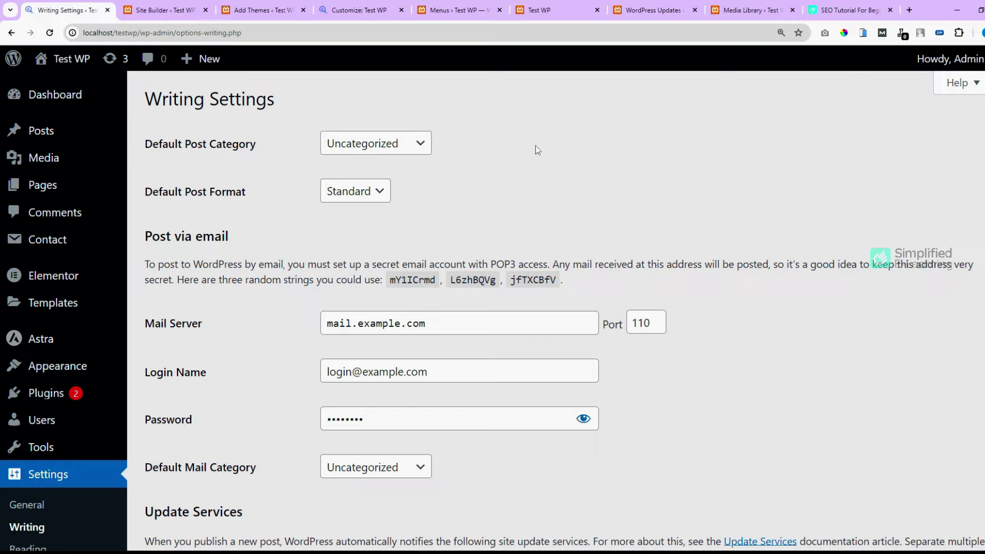
left_click(415, 145)
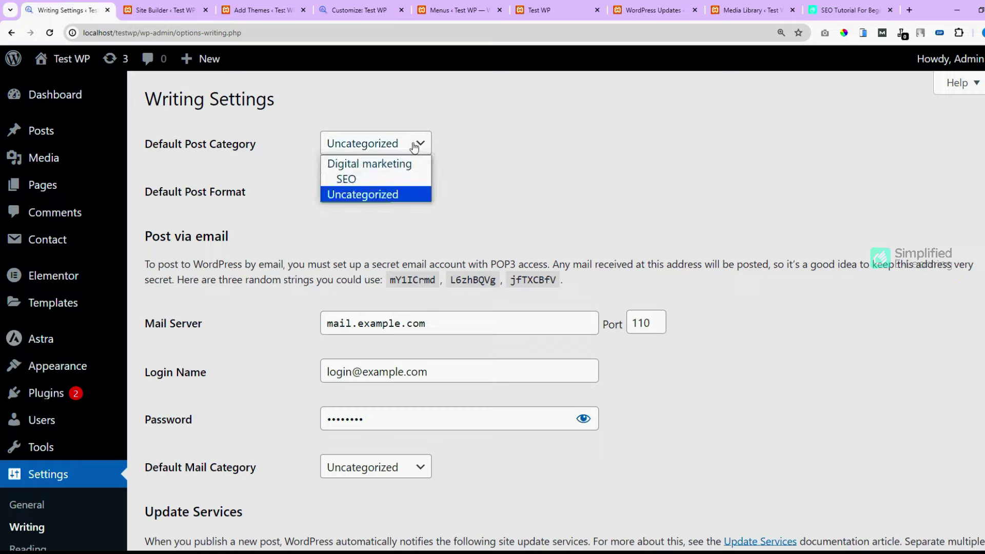
left_click(388, 165)
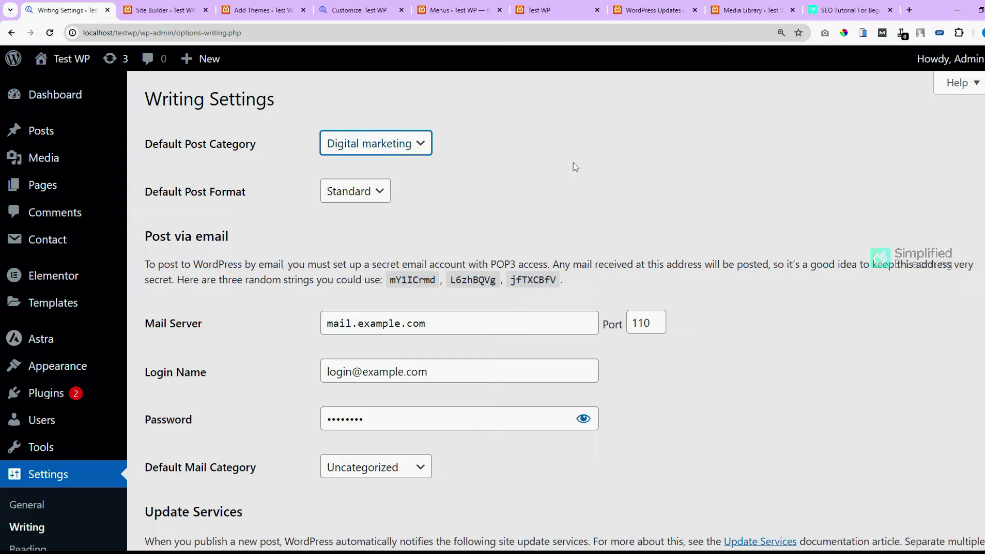
left_click(364, 195)
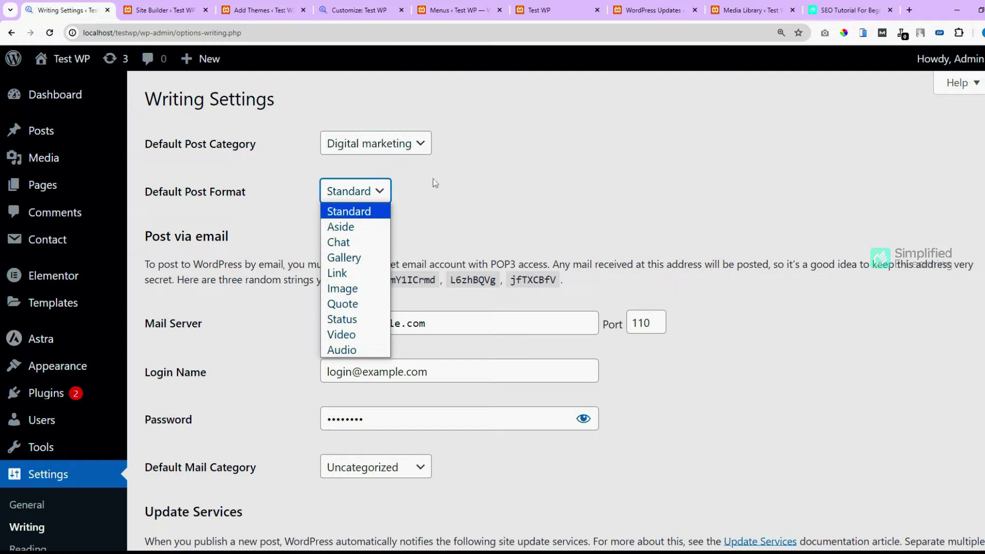
left_click(450, 177)
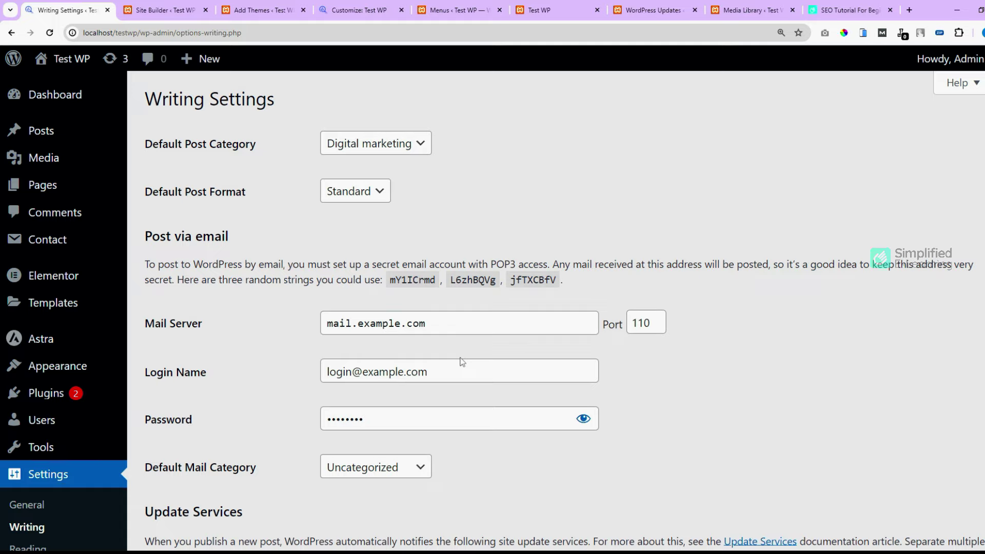
scroll(462, 361, "down", 4)
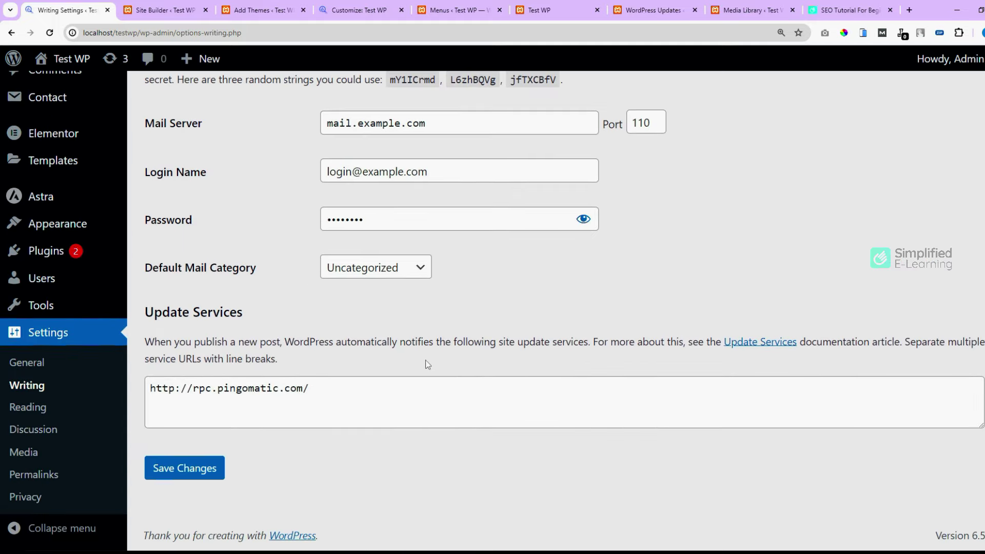
Review the Reading settings for homepage, feeds and search visibility, and the Discussion settings for comments and moderation
left_click(35, 410)
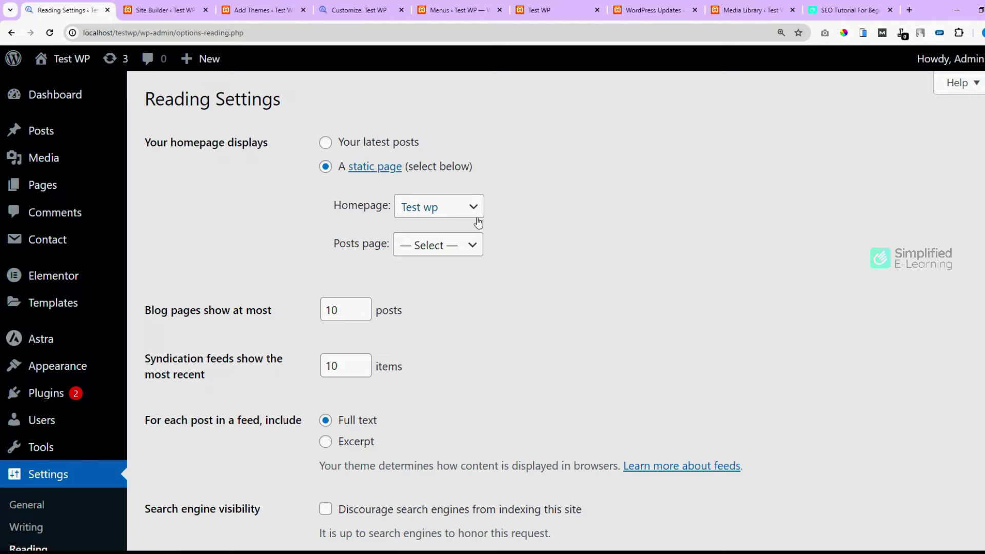
scroll(508, 230, "down", 3)
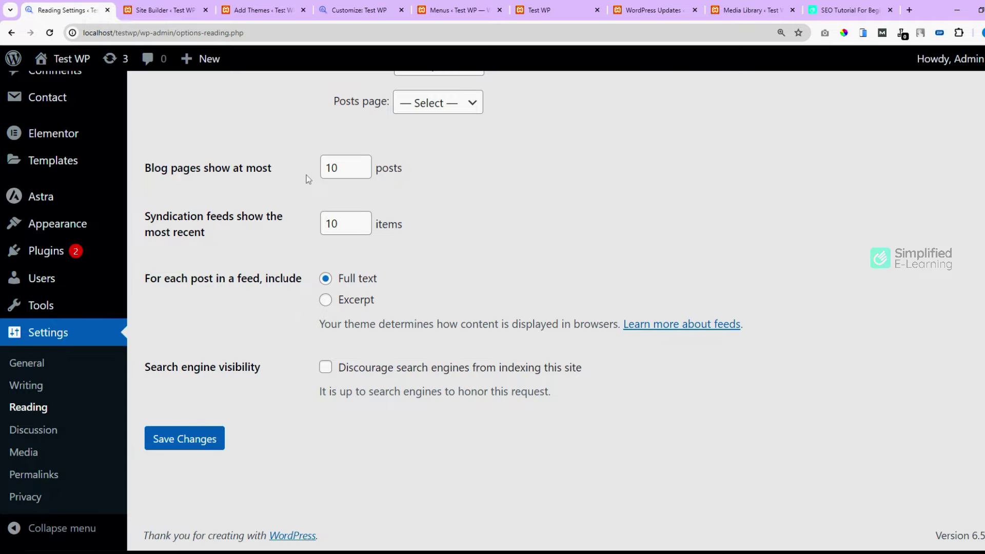
left_click(41, 436)
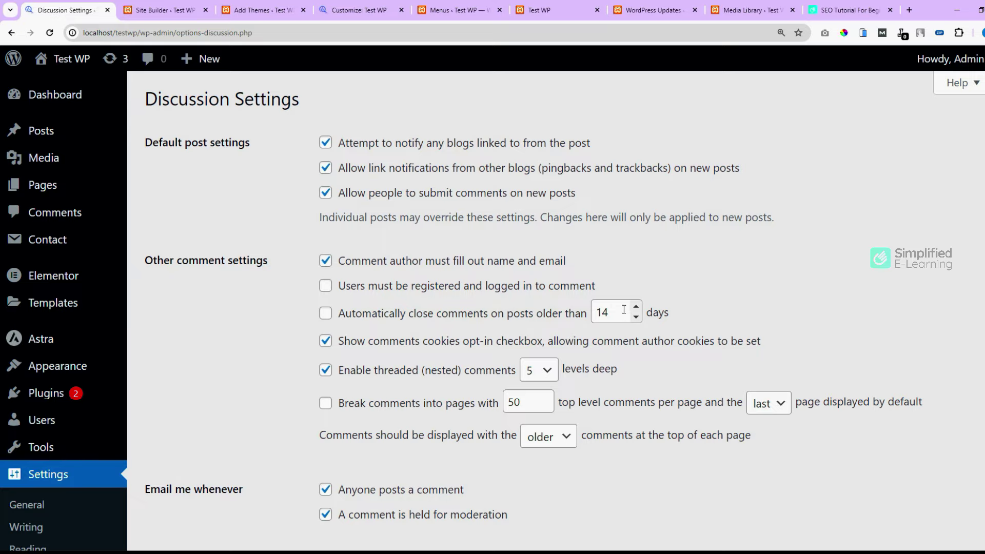
scroll(624, 310, "down", 3)
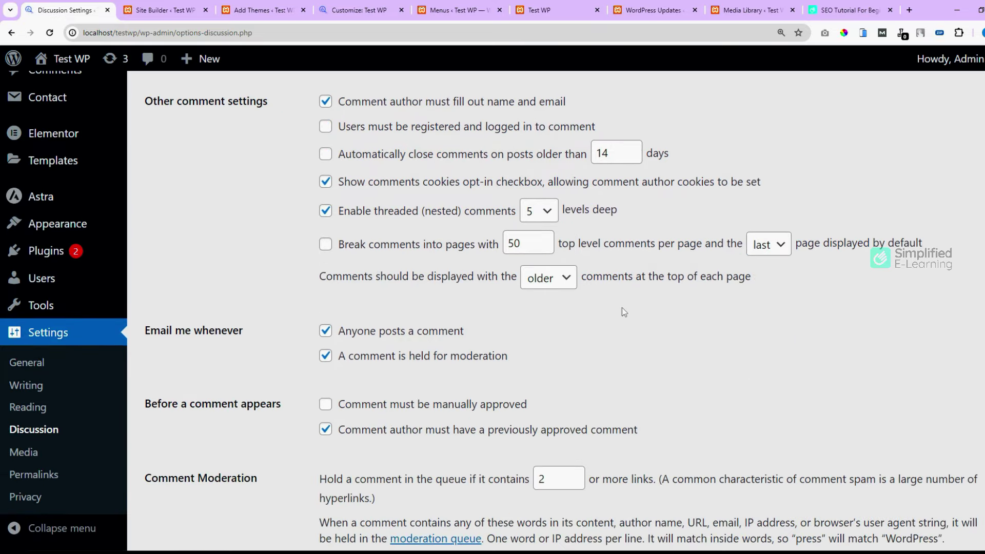
scroll(624, 312, "down", 5)
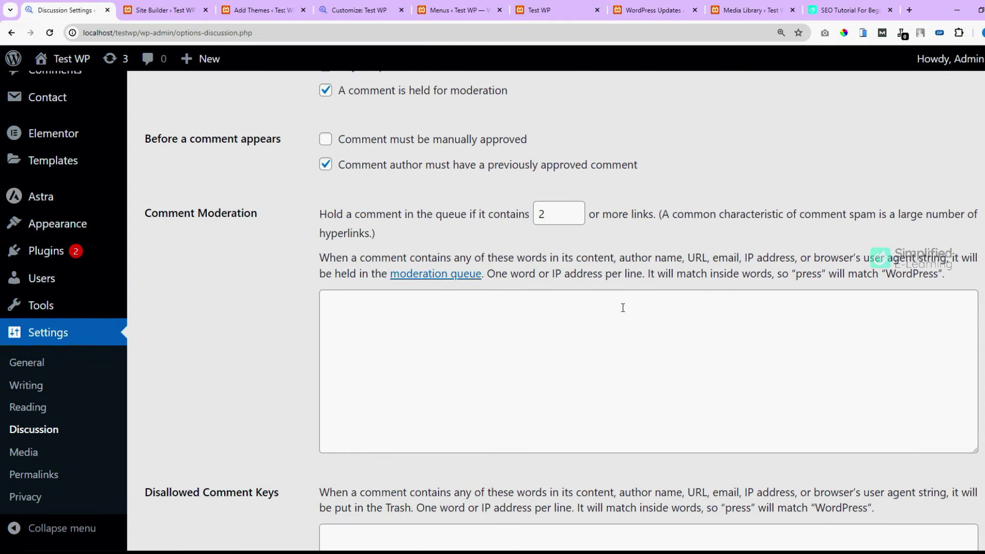
Open the Media settings and review the thumbnail, medium and large image sizes and the upload folder option
left_click(23, 453)
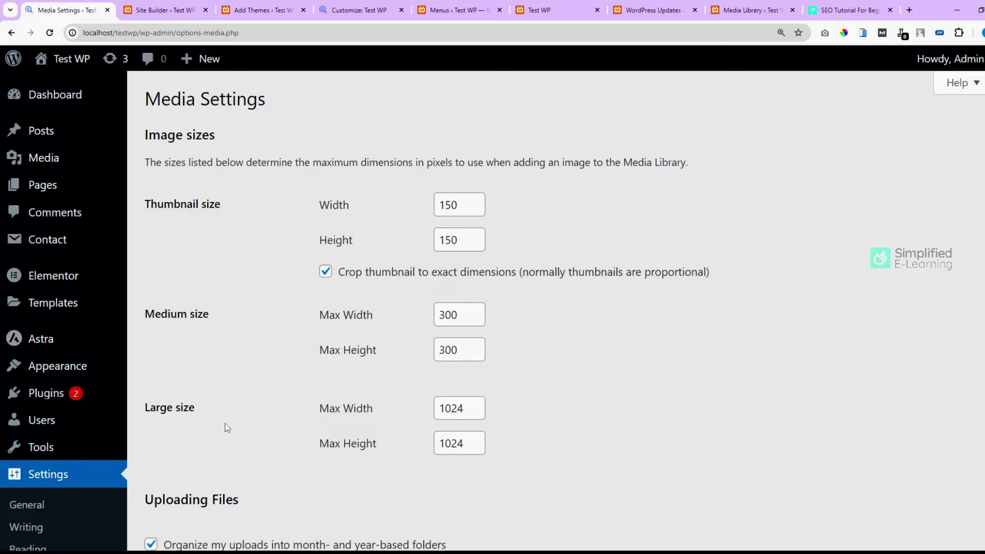
scroll(226, 425, "down", 2)
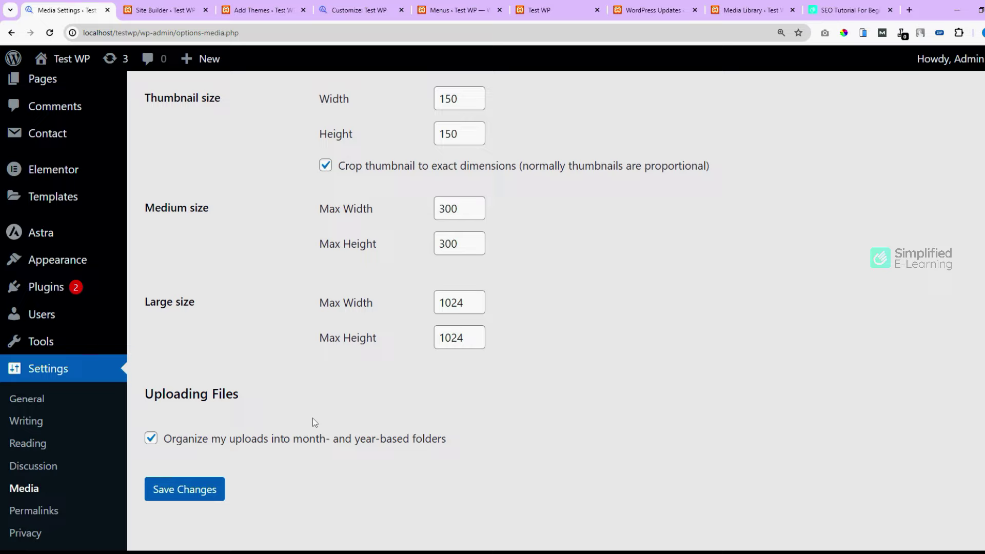
scroll(312, 413, "up", 2)
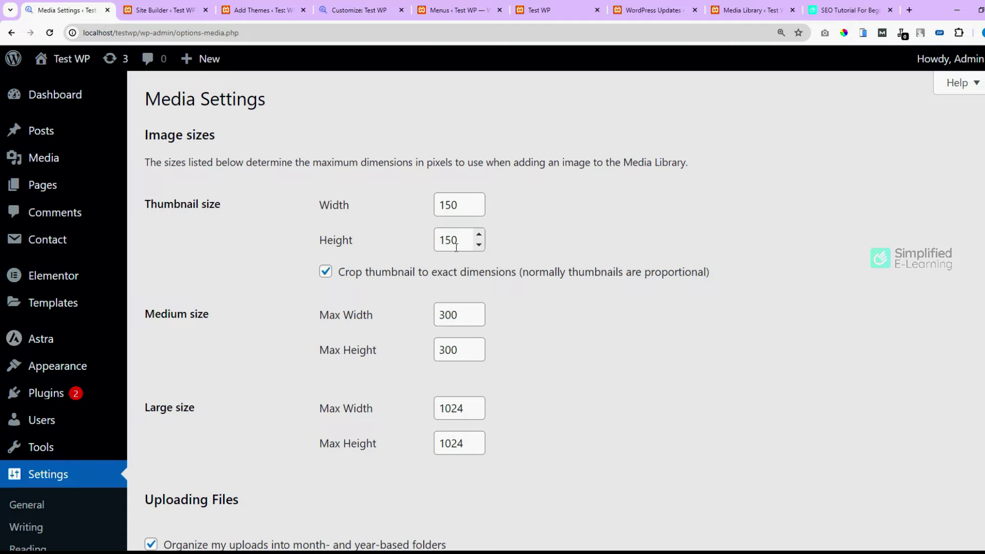
scroll(456, 247, "down", 3)
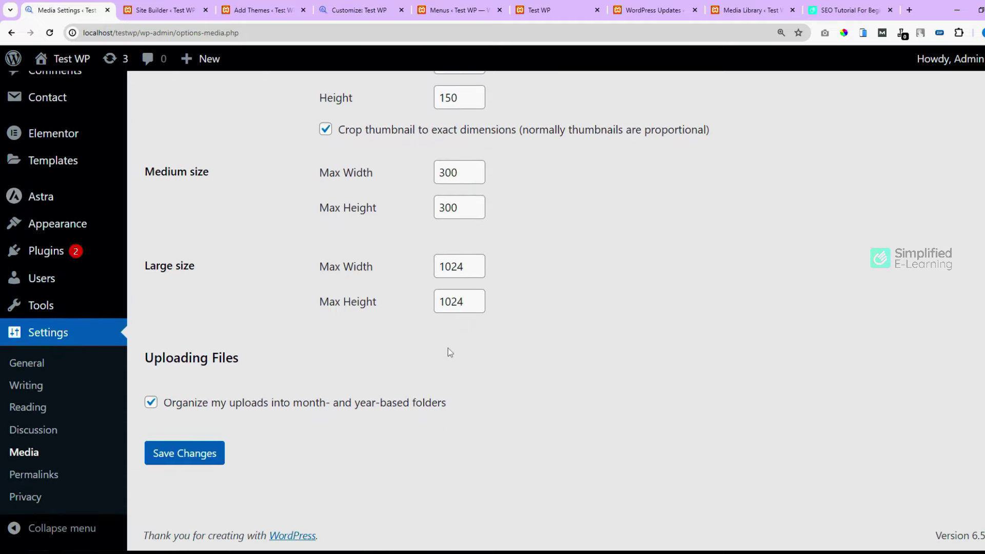
Open the Permalinks settings and review the permalink structures, custom structure tags and optional category and tag base fields
left_click(32, 474)
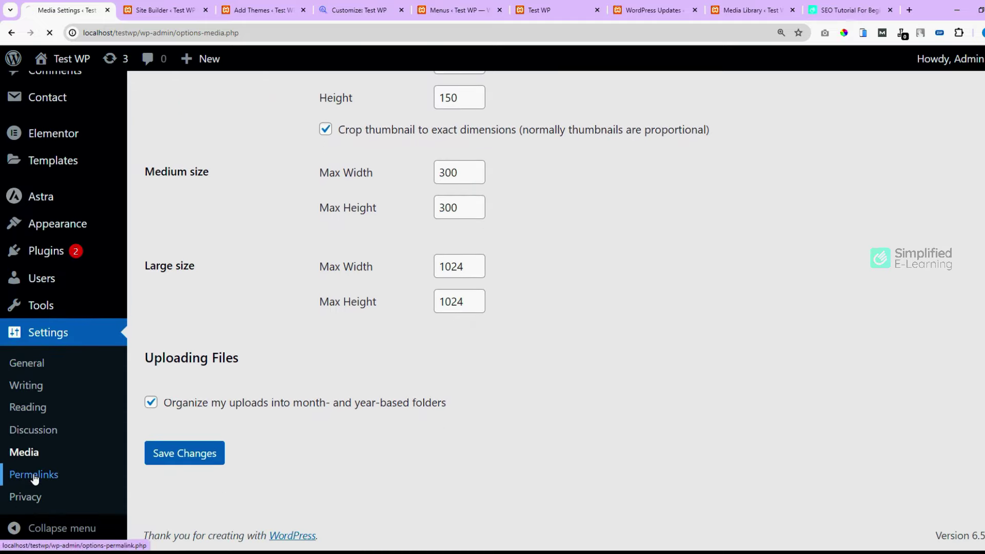
scroll(661, 373, "down", 3)
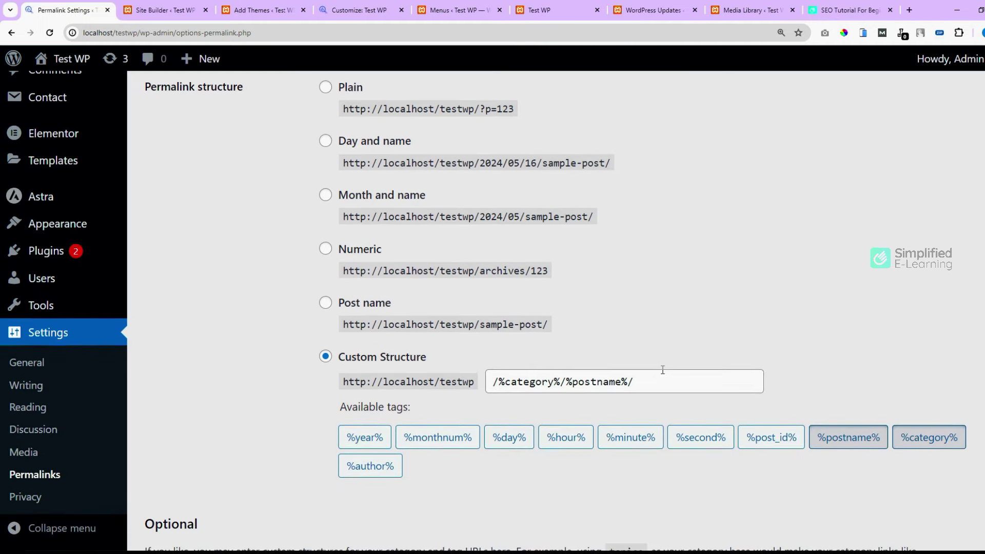
scroll(656, 370, "up", 1)
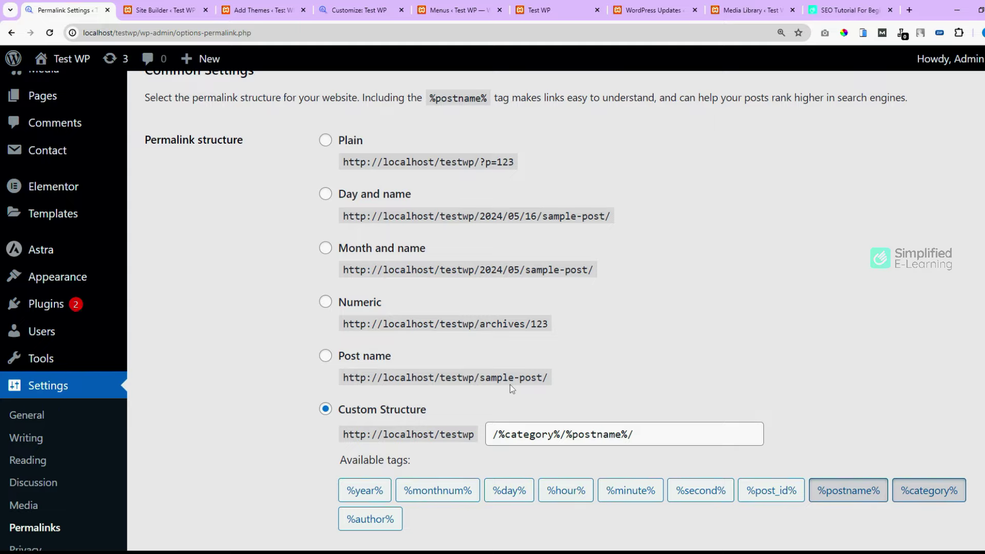
scroll(397, 417, "down", 2)
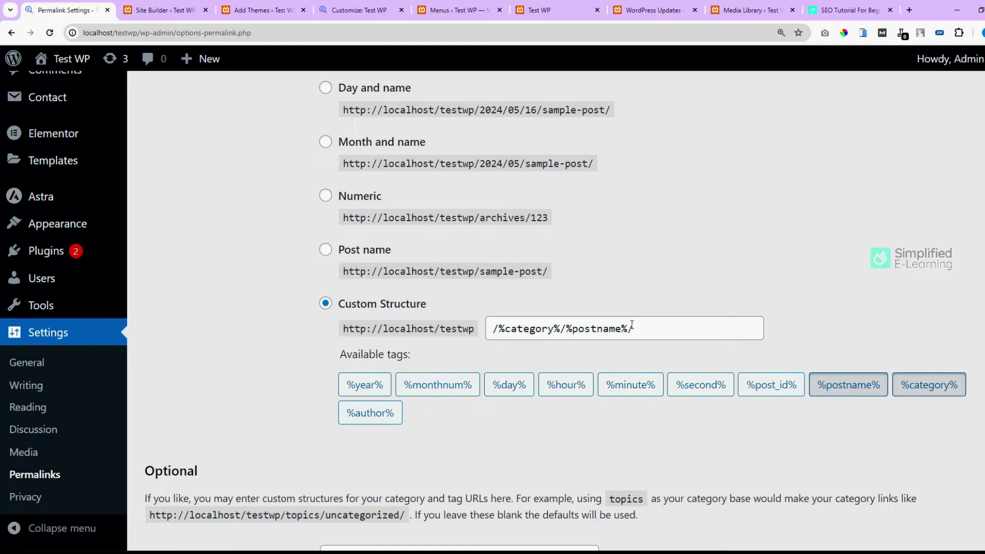
scroll(617, 322, "down", 3)
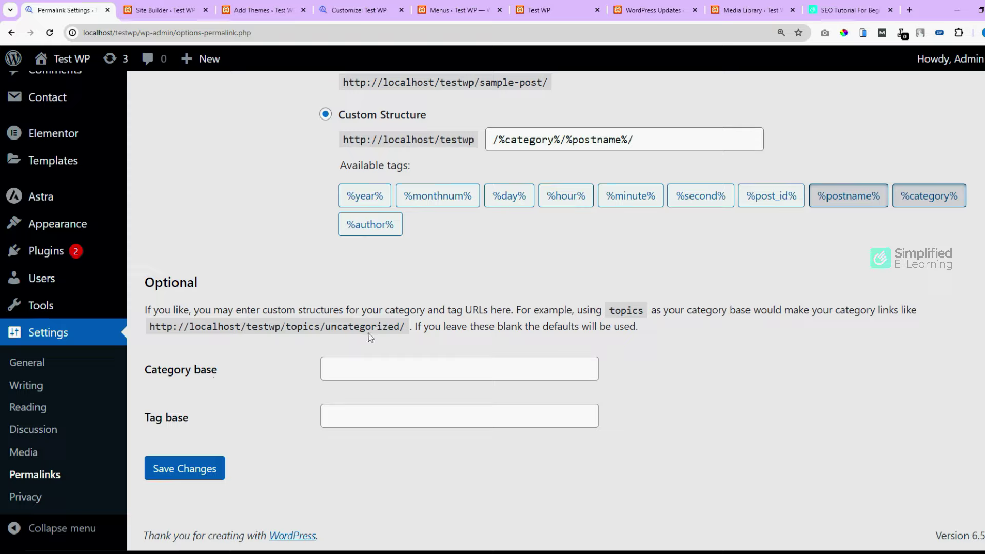
left_click(357, 371)
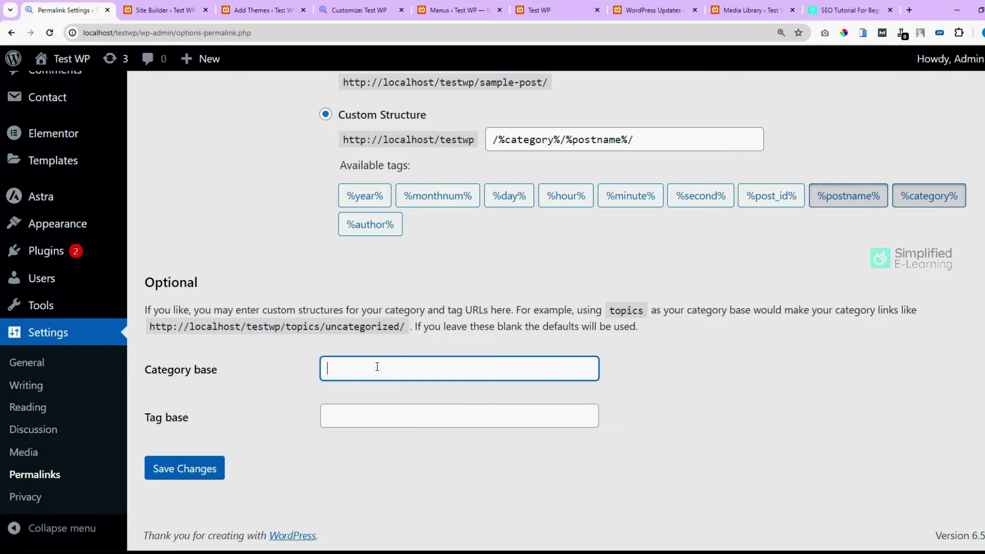
Open the Privacy settings, view the pages available as privacy policy page and keep Privacy Policy selected
left_click(29, 501)
scroll(469, 338, "down", 3)
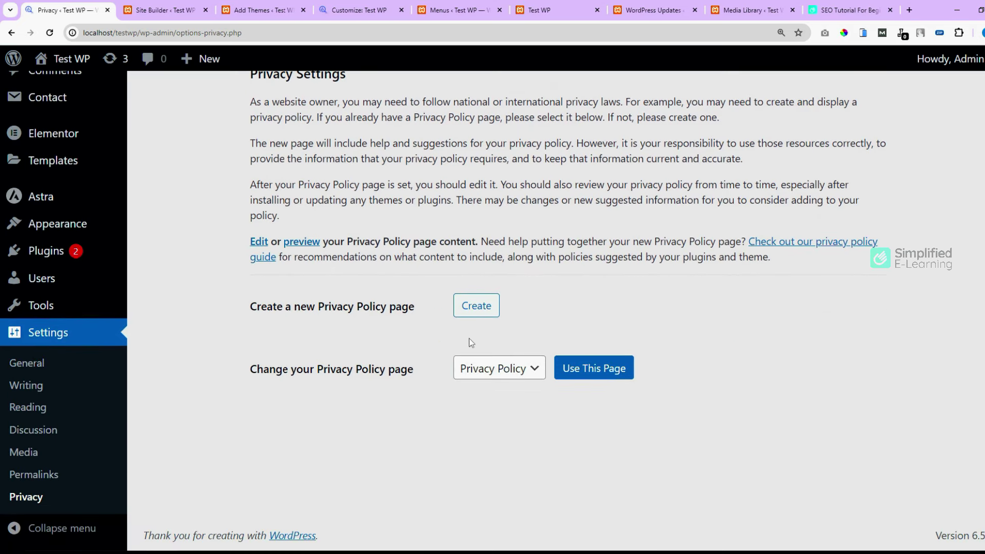
left_click(503, 369)
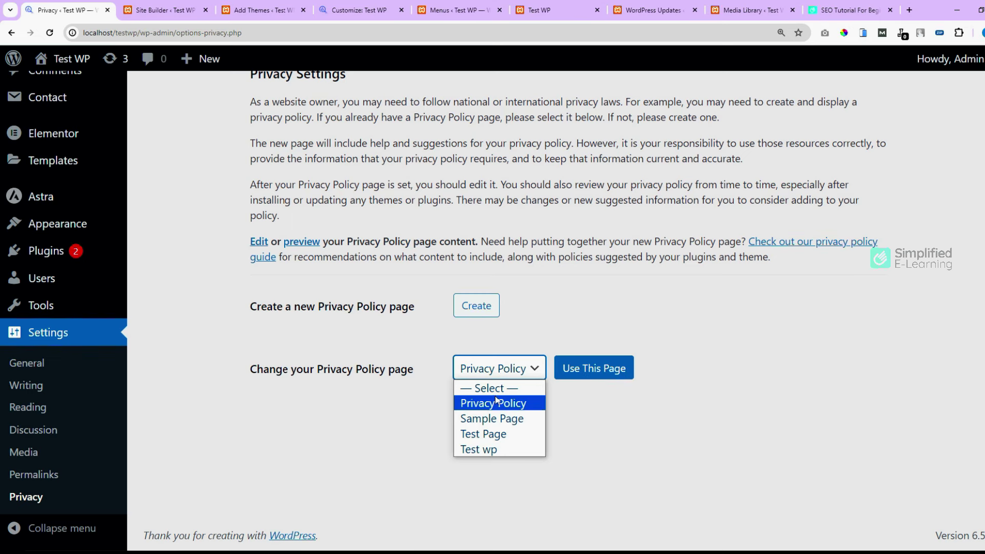
left_click(510, 403)
scroll(587, 339, "up", 3)
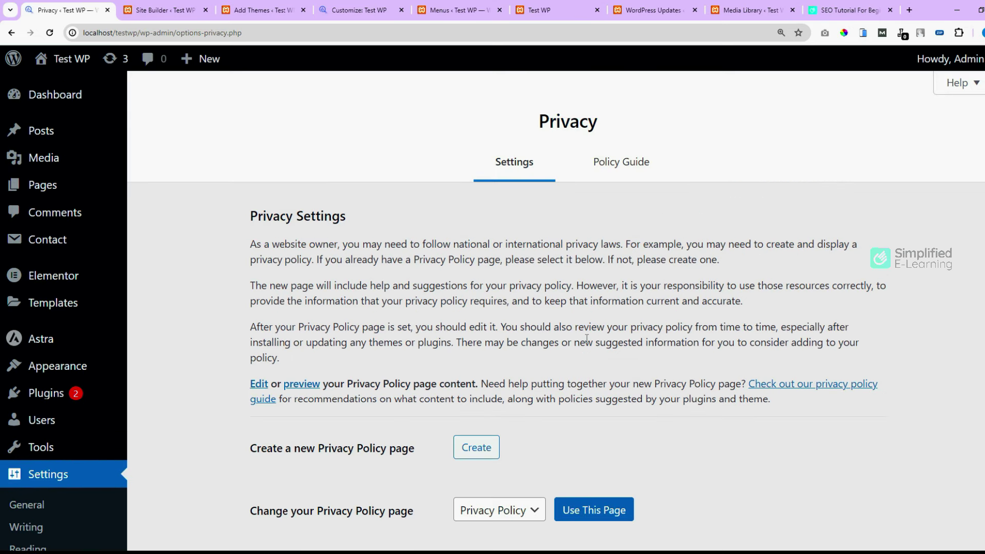